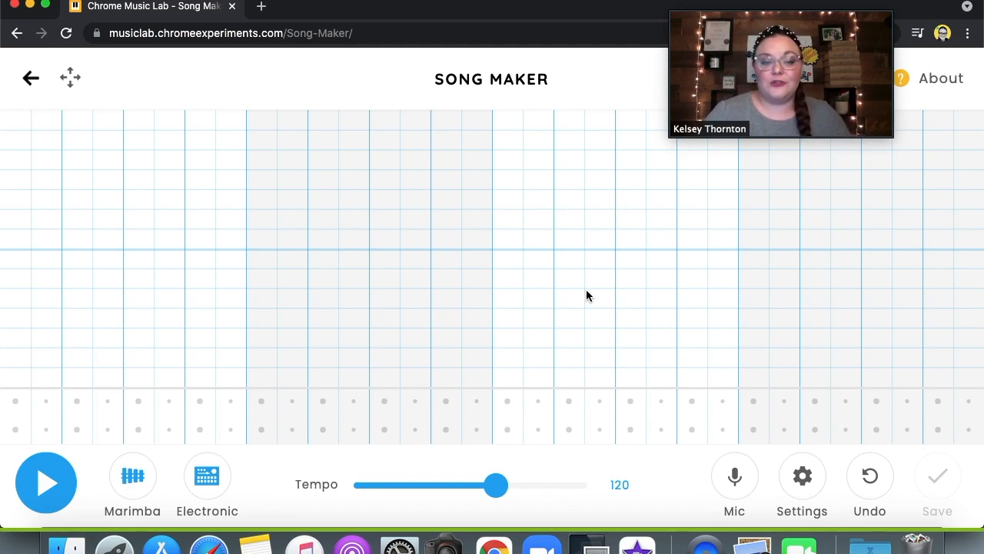
In the song settings, set the length to 15 bars and split beats into 4.
left_click(804, 481)
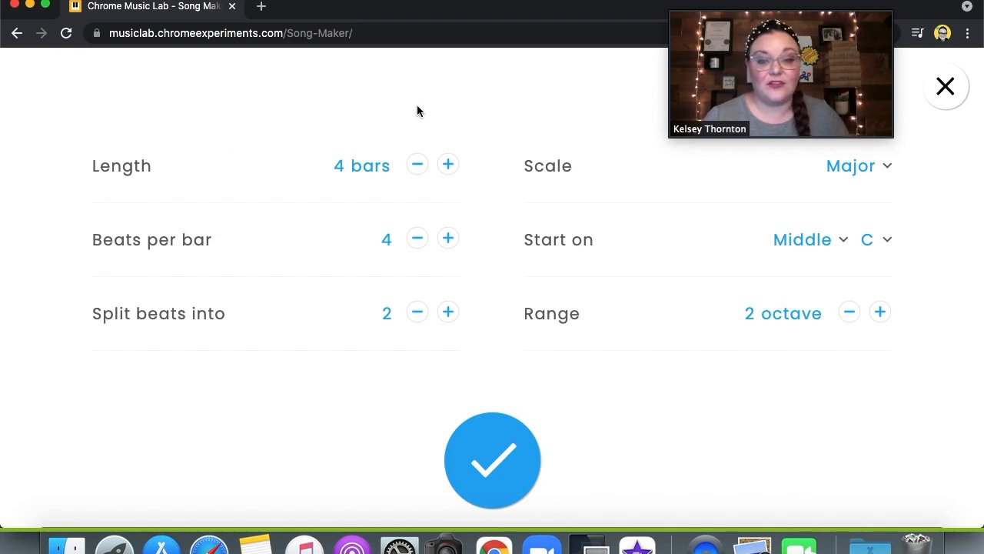
left_click(453, 171)
left_click(454, 172)
left_click(453, 171)
left_click(454, 171)
left_click(453, 171)
left_click(453, 171)
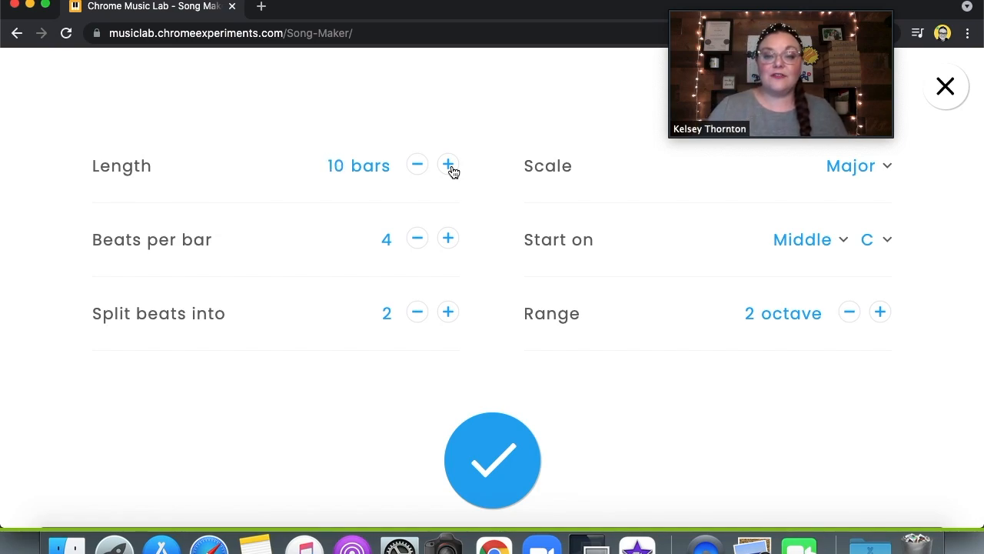
left_click(453, 171)
left_click(454, 171)
left_click(454, 172)
left_click(454, 172)
left_click(454, 172)
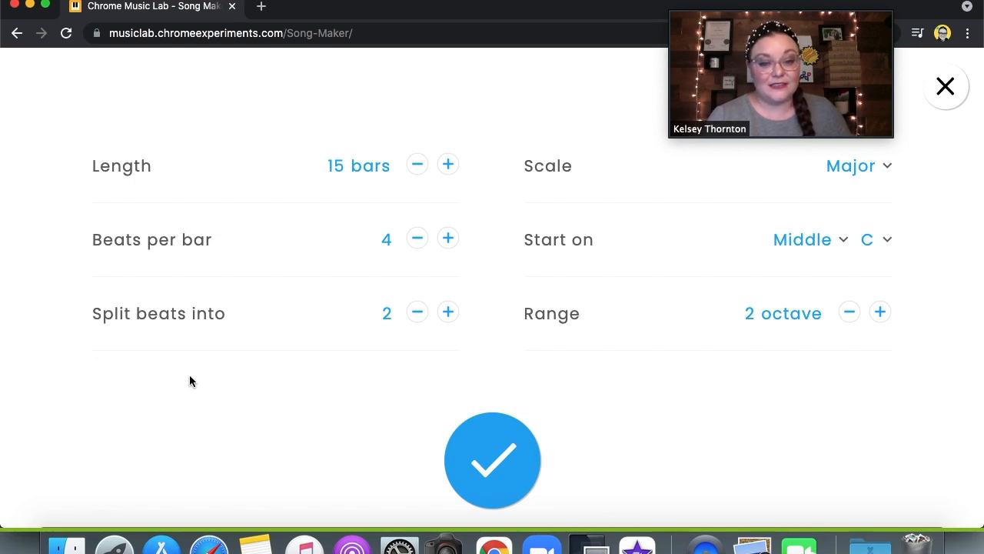
left_click(448, 315)
left_click(448, 315)
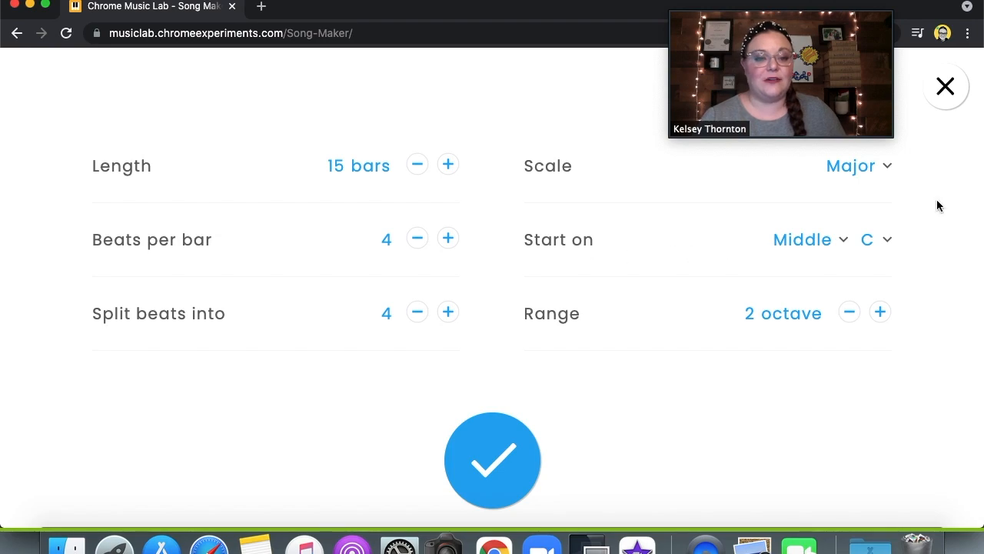
Set the scale to Chromatic and the range to 3 octaves, and apply the song settings.
left_click(884, 167)
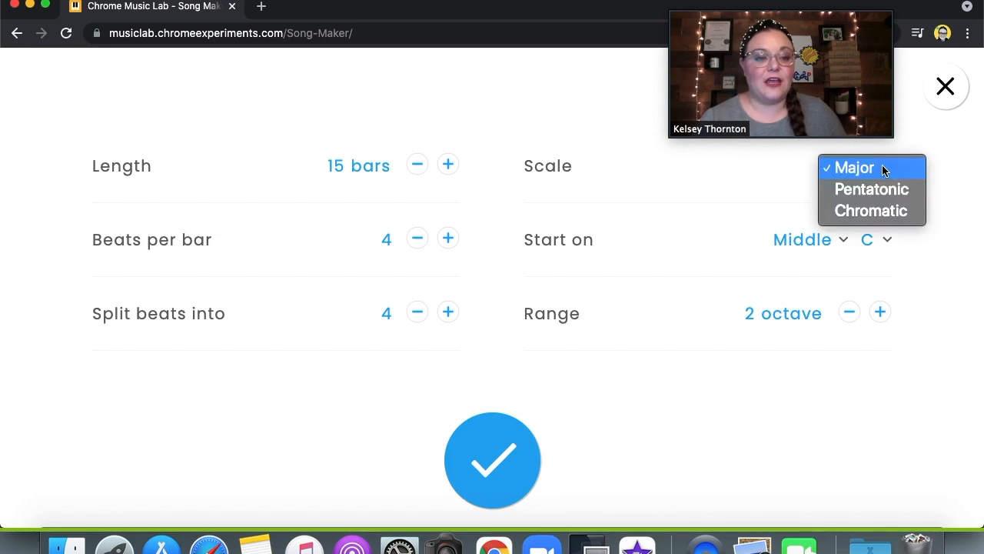
left_click(886, 213)
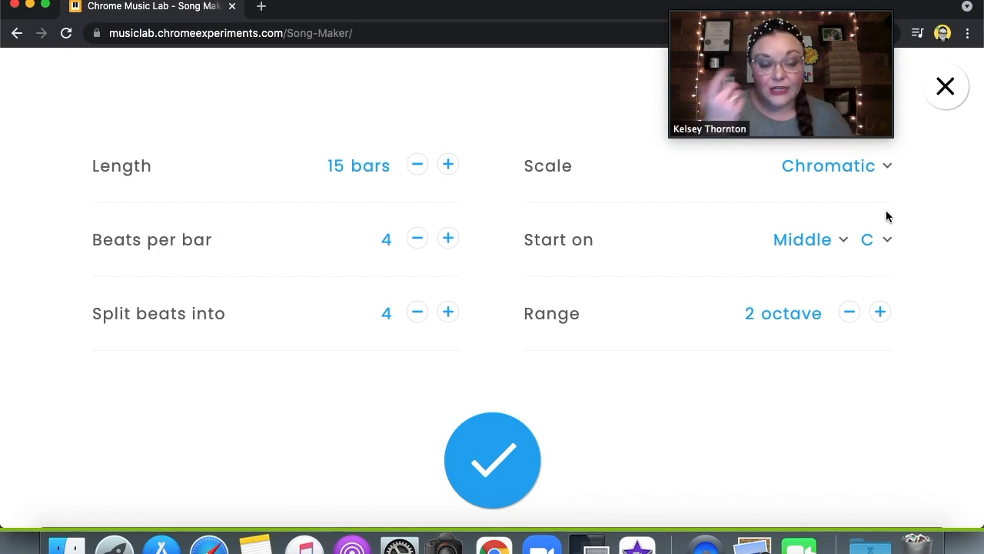
left_click(882, 318)
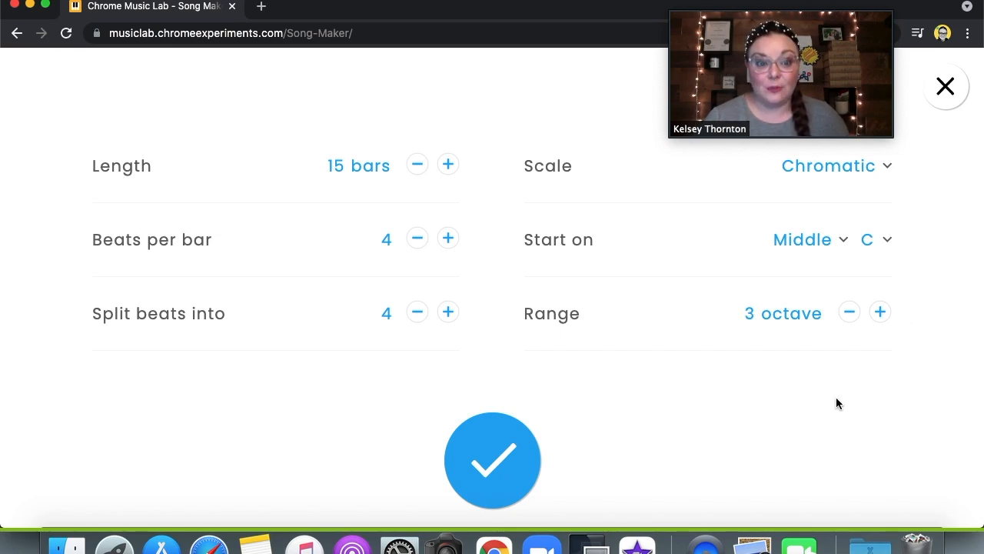
left_click(508, 458)
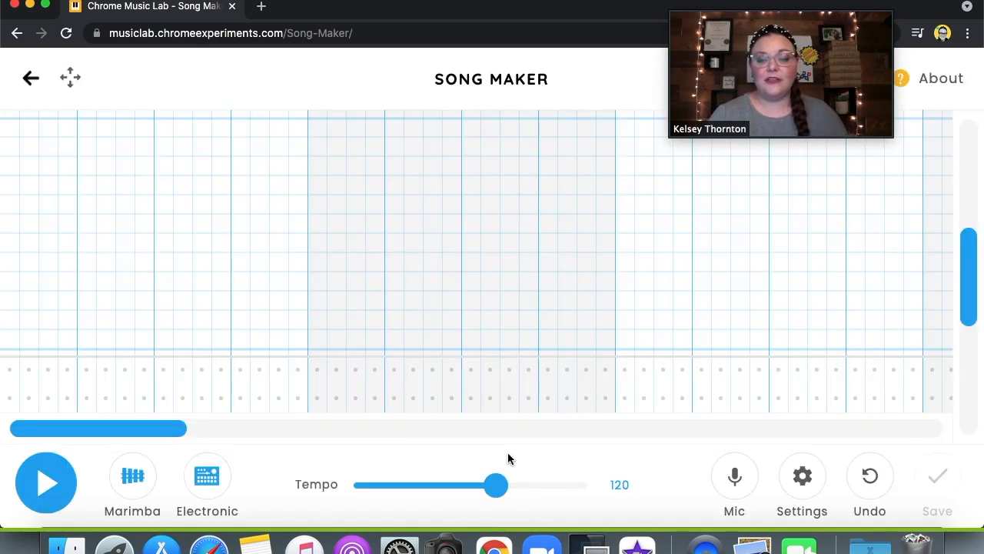
Set the song's tempo to 125.
left_click(628, 484)
key("BackSpace")
type("5")
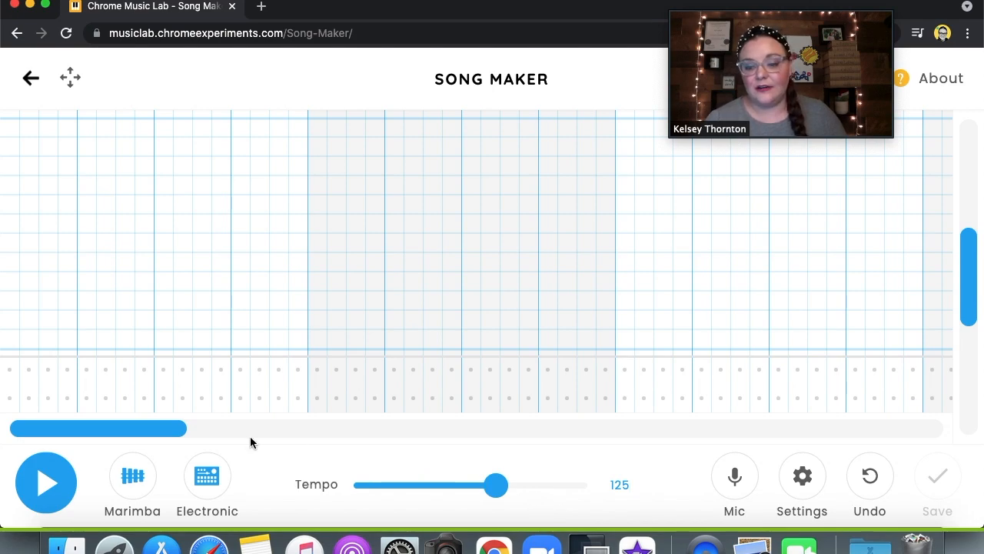
Switch the melody instrument to Strings and the percussion sound to Kit.
left_click(144, 492)
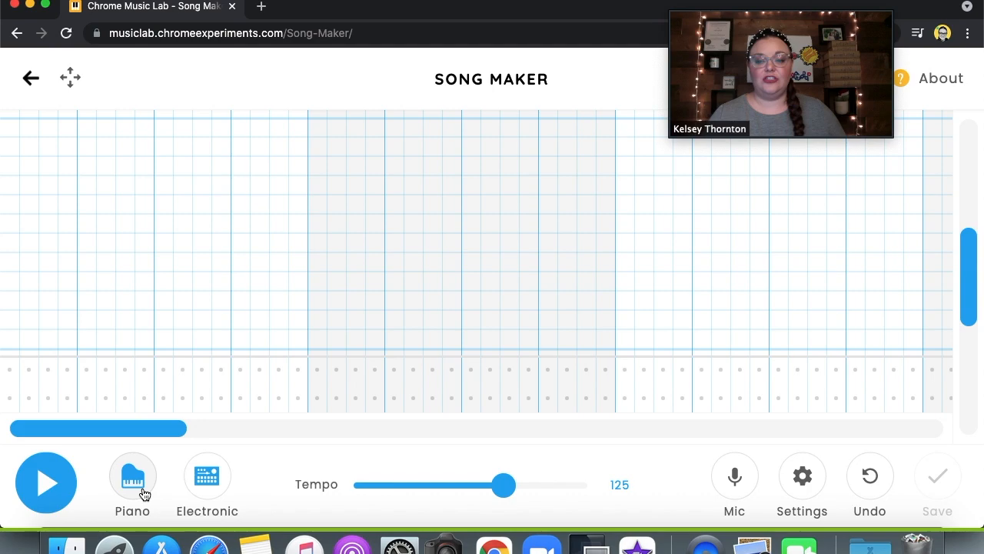
left_click(144, 493)
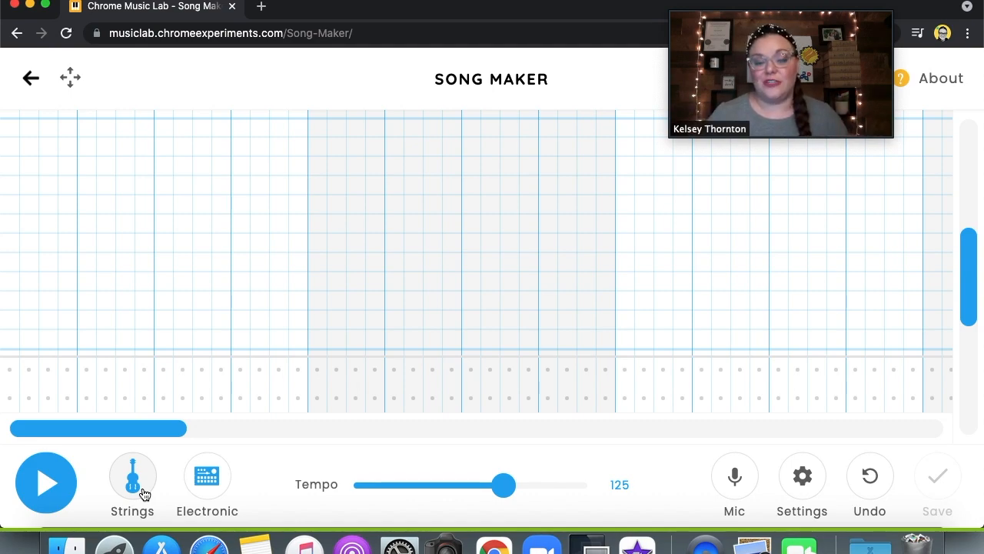
left_click(204, 479)
left_click(204, 482)
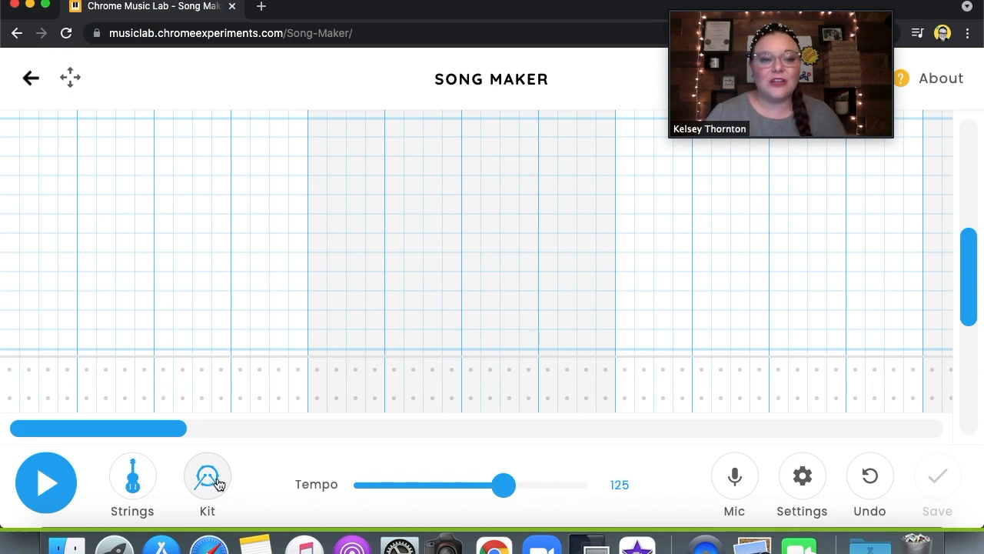
Build a three-note chord on beat 1 of bar 1 in the lowest octave: orange in row 3, teal in row 8, pink in row 12.
left_click_drag(967, 311, 969, 264)
left_click_drag(979, 200, 976, 132)
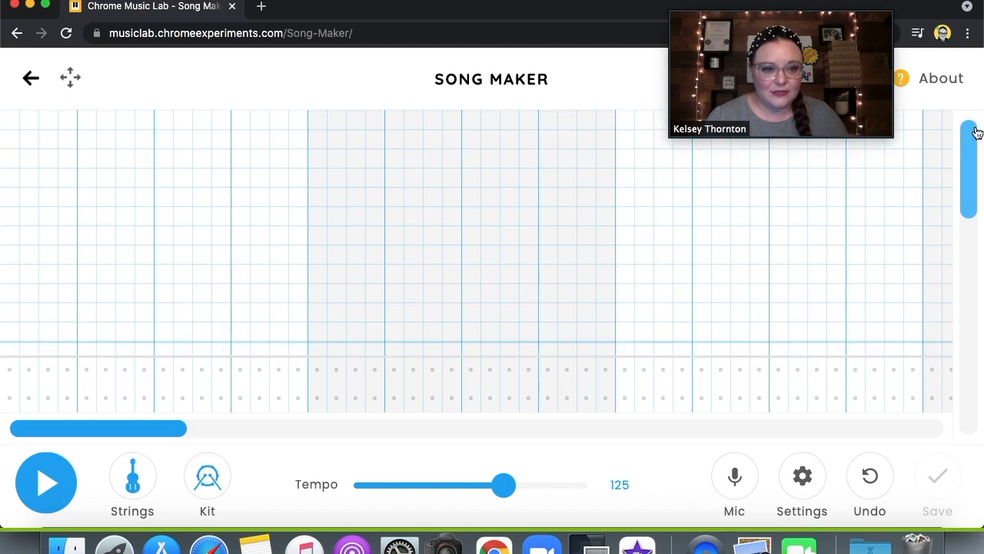
left_click_drag(977, 296, 973, 518)
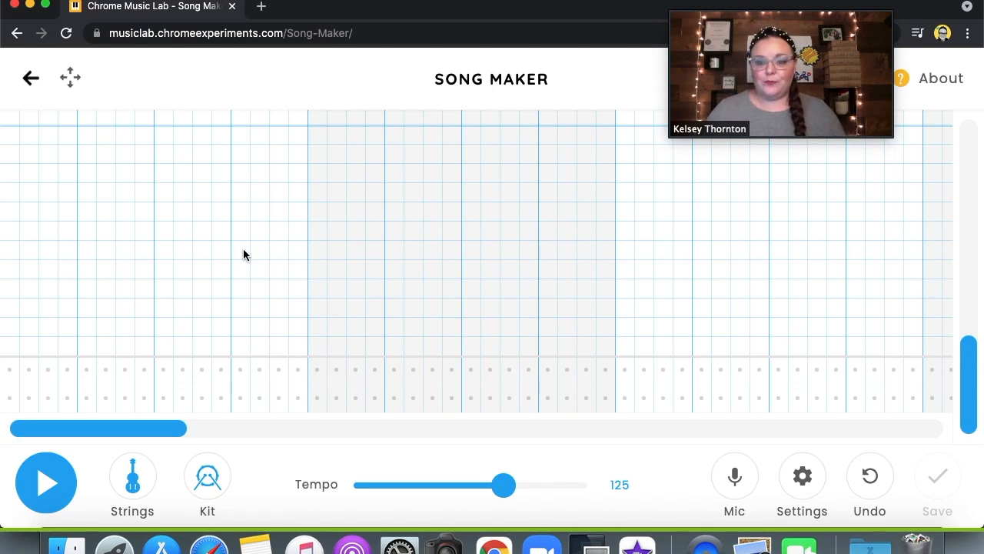
left_click(11, 311)
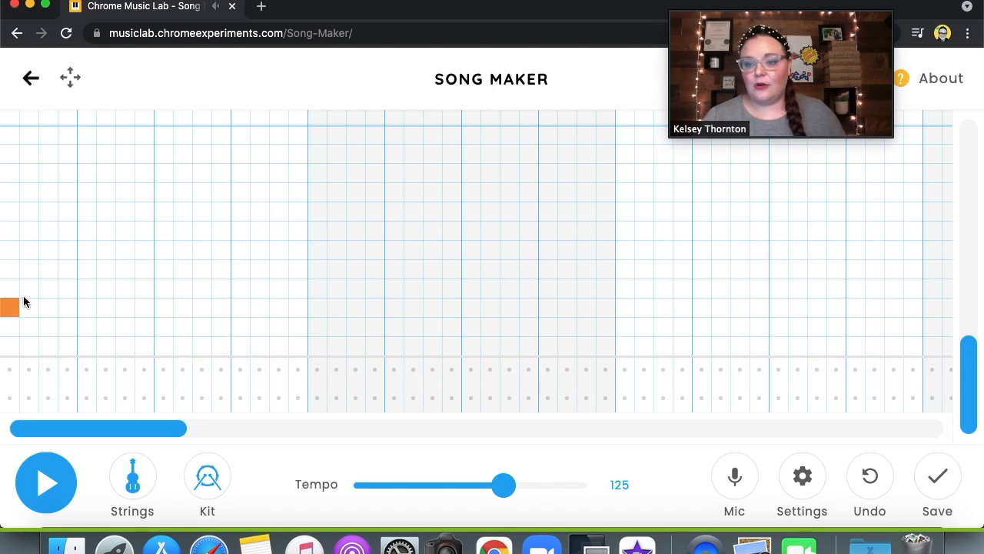
left_click(12, 212)
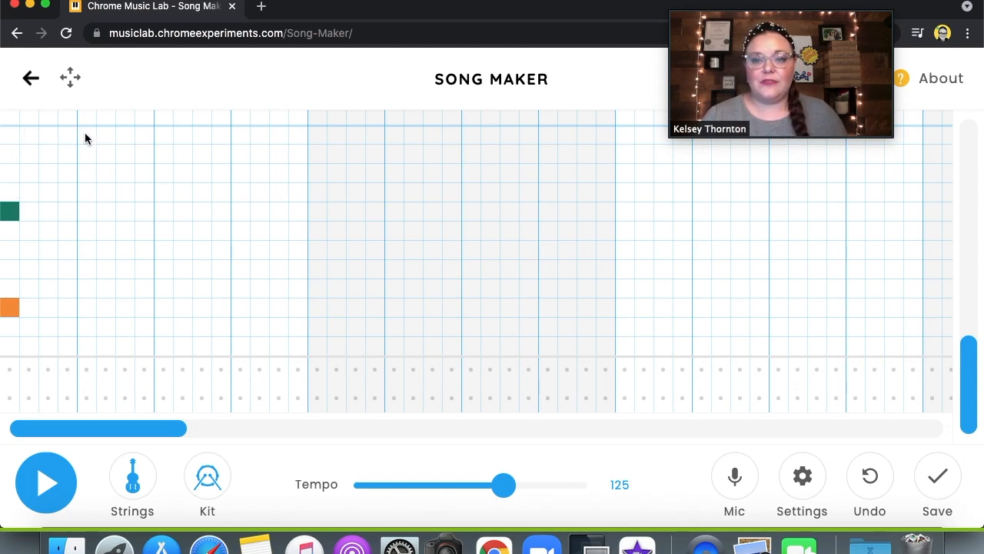
left_click(13, 141)
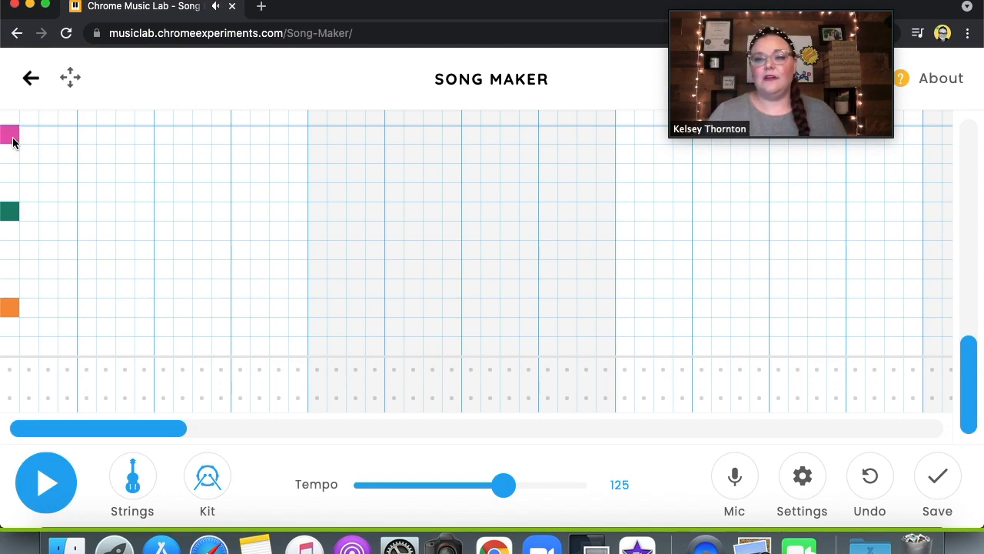
Repeat the orange, teal and pink chord on beats 2, 3 and 4 of bar 1.
left_click(83, 134)
left_click(86, 212)
left_click(86, 309)
left_click(165, 137)
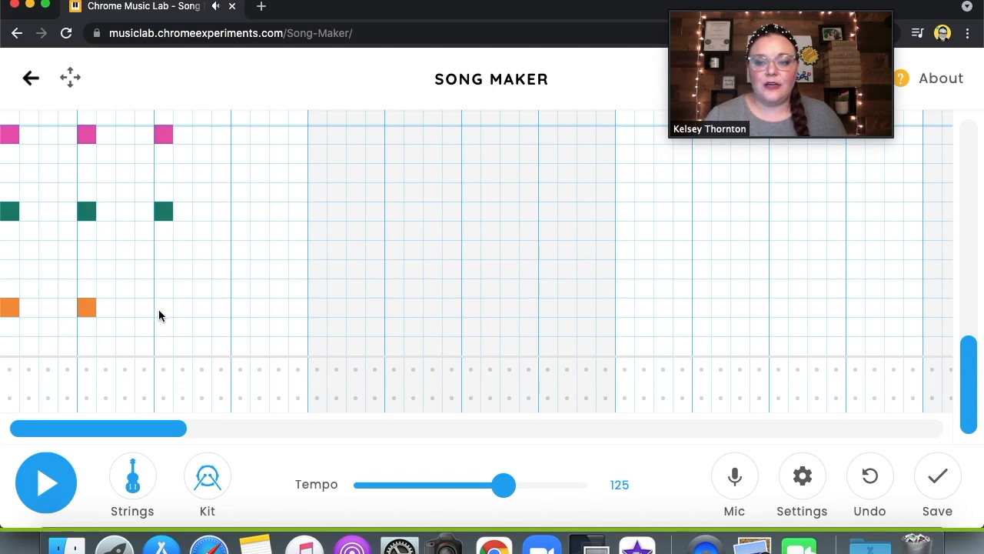
left_click_drag(162, 430, 187, 432)
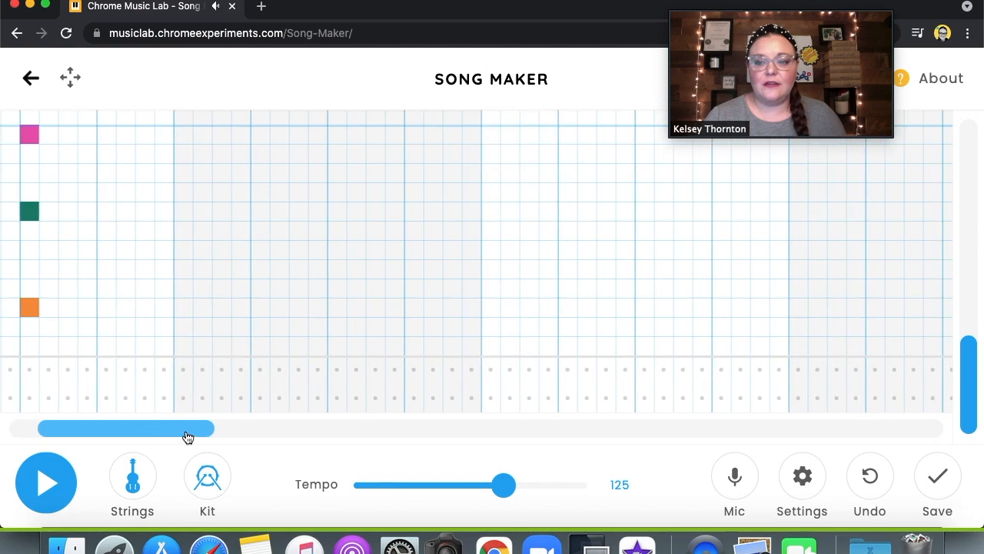
left_click(107, 140)
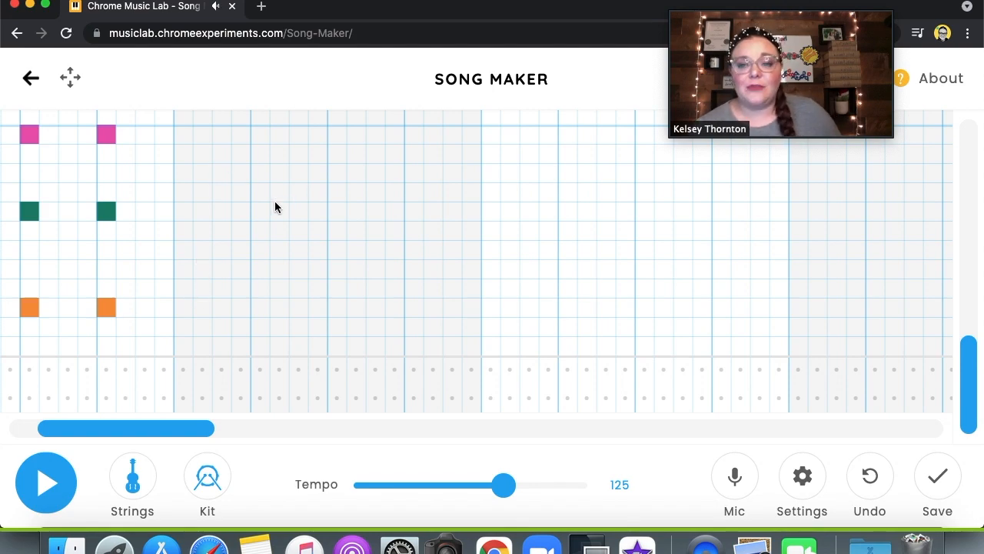
Fill bar 2 with the same orange, teal and pink chord on each of its four beats.
left_click_drag(161, 433, 1, 413)
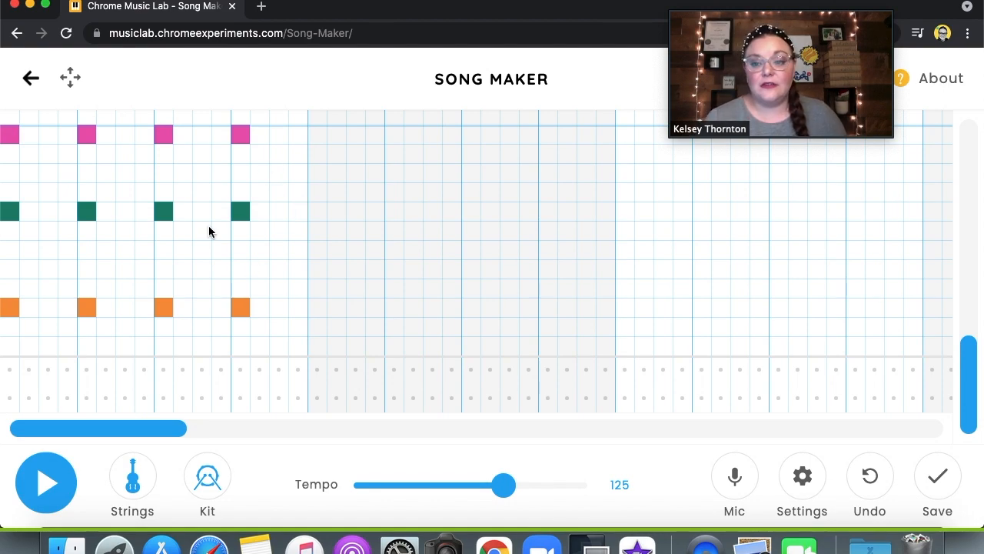
left_click_drag(99, 437, 132, 439)
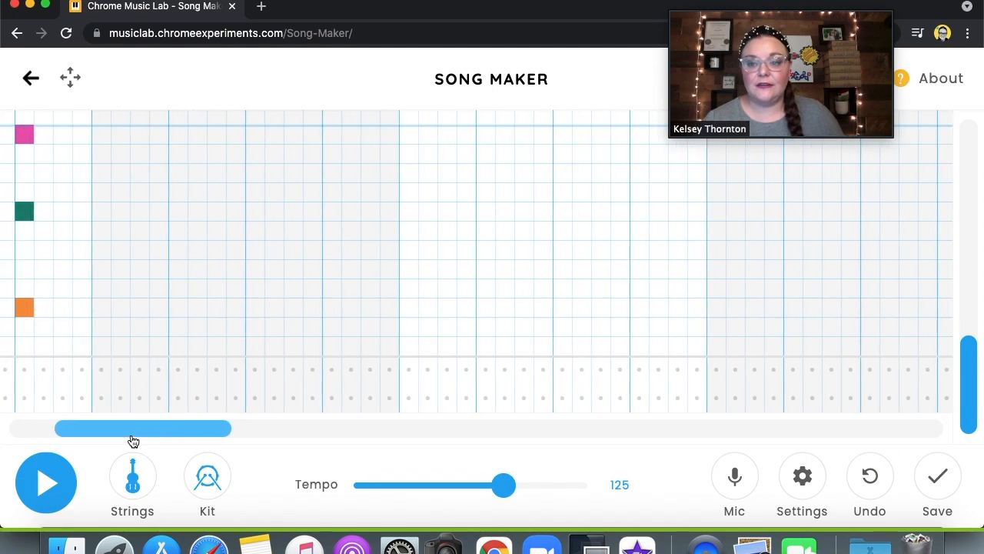
left_click(160, 136)
left_click(158, 211)
left_click(160, 308)
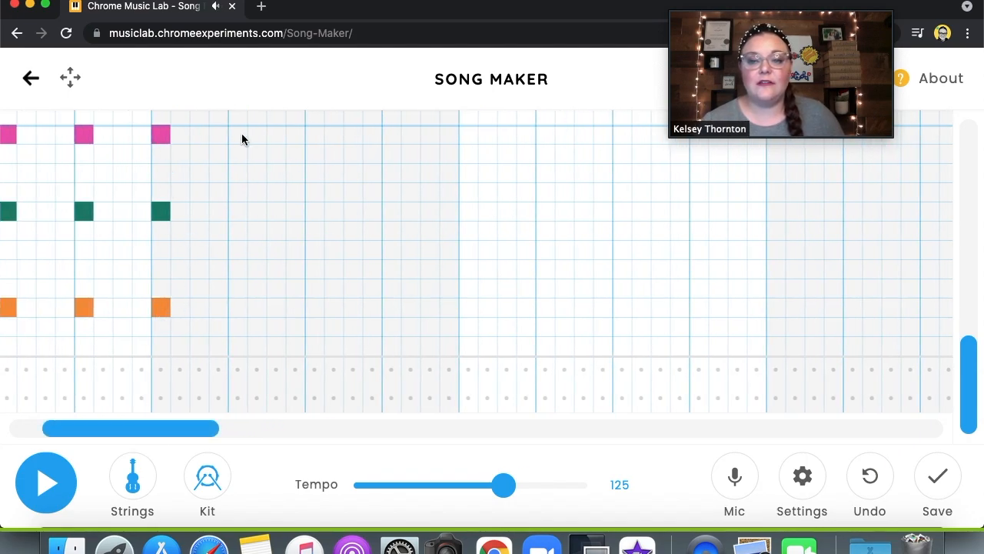
left_click(238, 212)
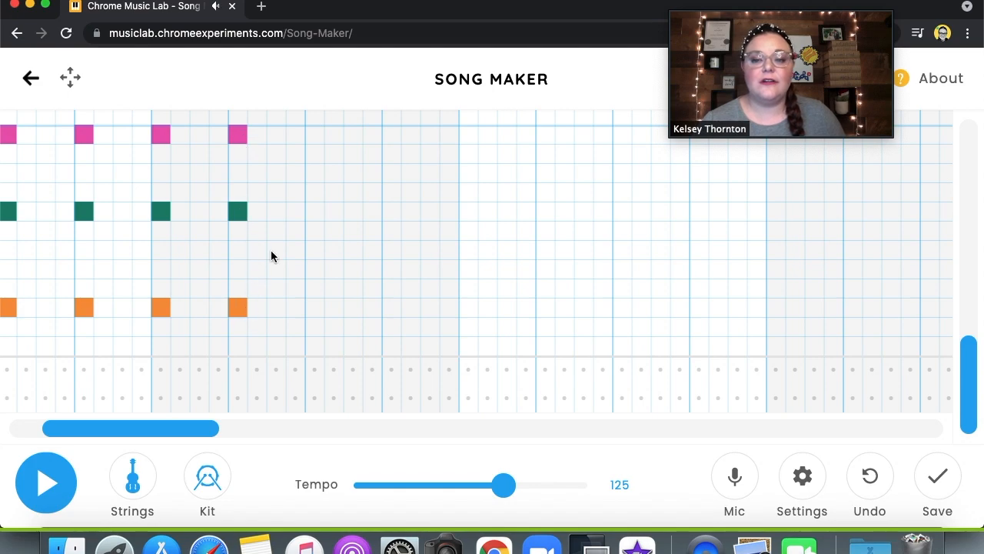
left_click(315, 136)
left_click(315, 213)
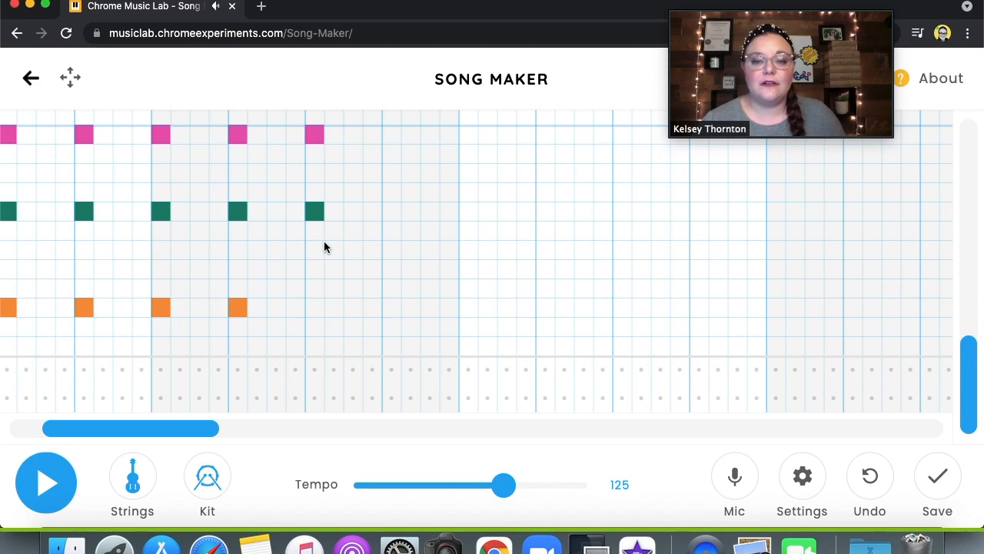
left_click(317, 307)
left_click(393, 216)
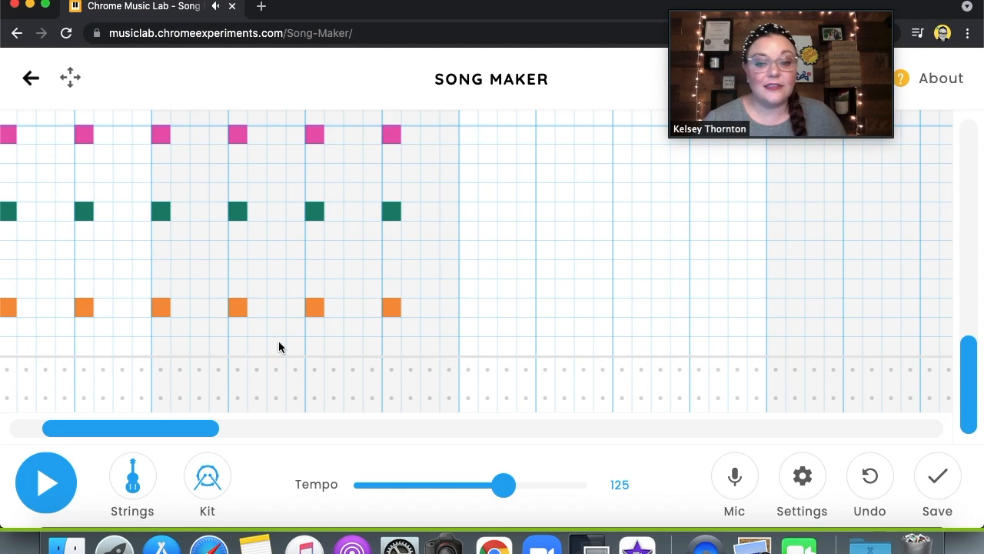
Fill bar 3 with the same three-note chord on each of its four beats.
left_click_drag(176, 433, 256, 445)
left_click(72, 136)
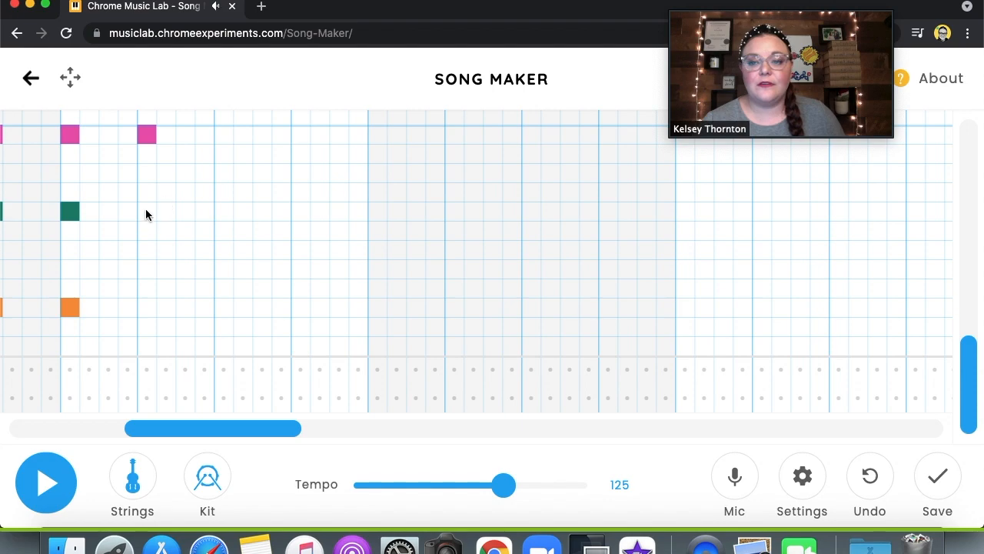
left_click(146, 307)
left_click(221, 135)
left_click(224, 210)
left_click(223, 306)
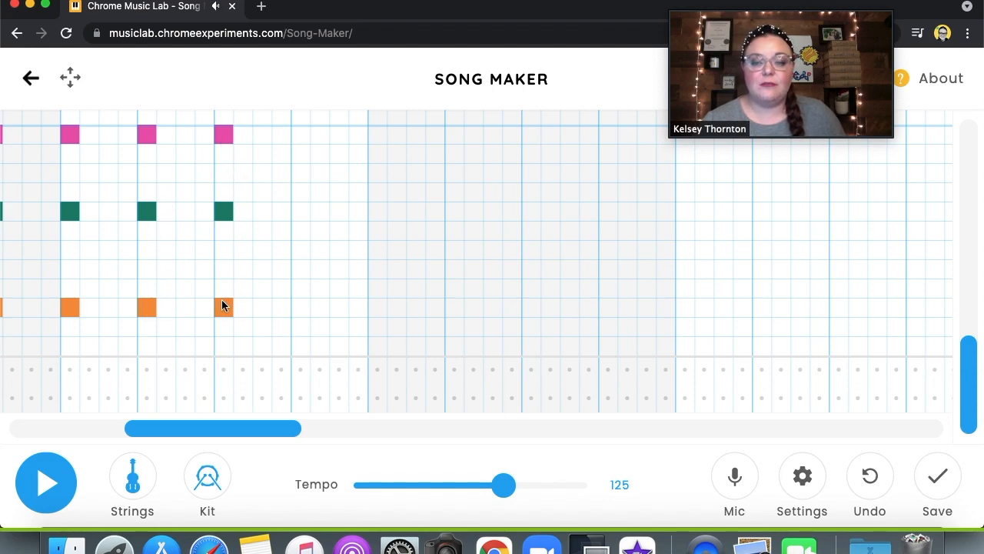
left_click(298, 212)
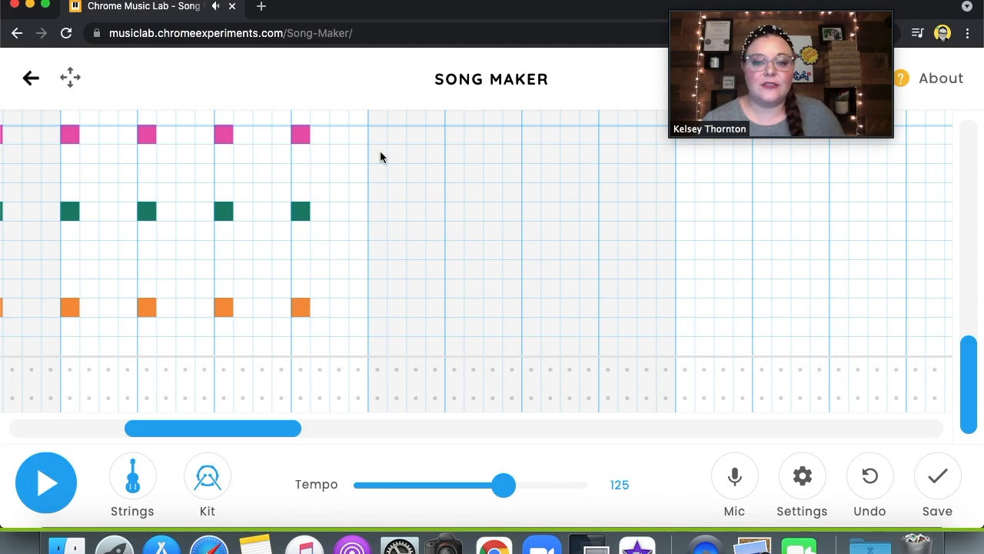
Fill bar 4 with the orange, teal and pink chord in rows 3, 8 and 12 on each of its four beats.
left_click_drag(292, 428, 342, 435)
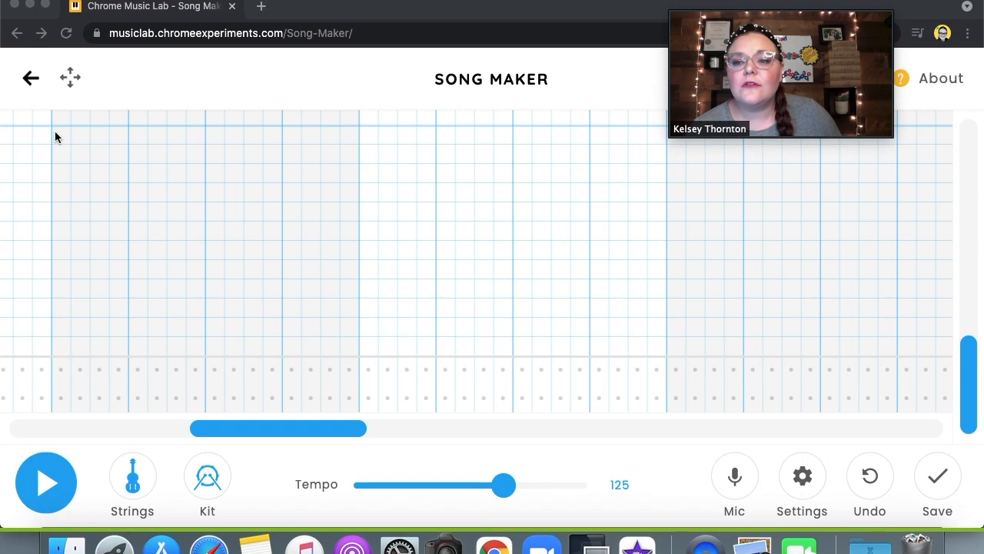
left_click(68, 229)
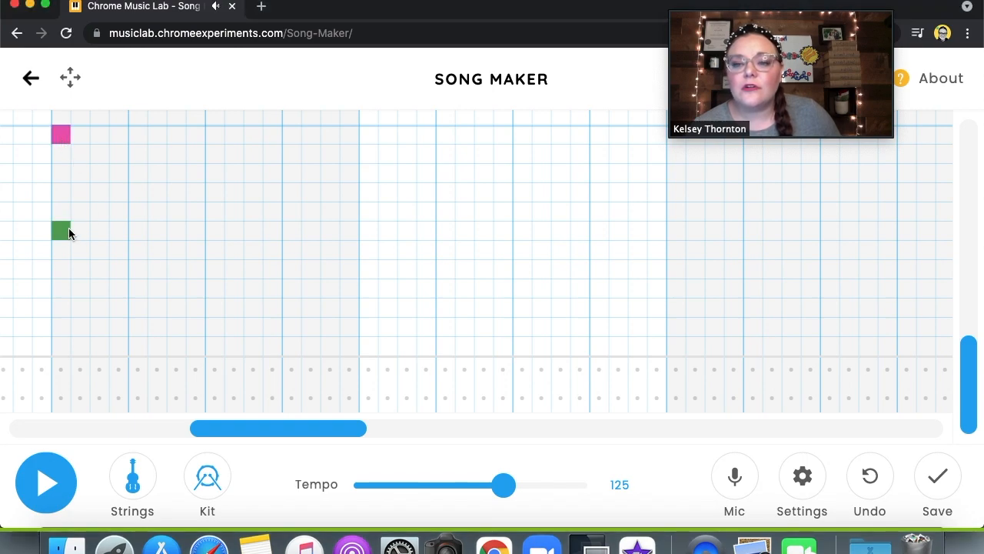
left_click(64, 214)
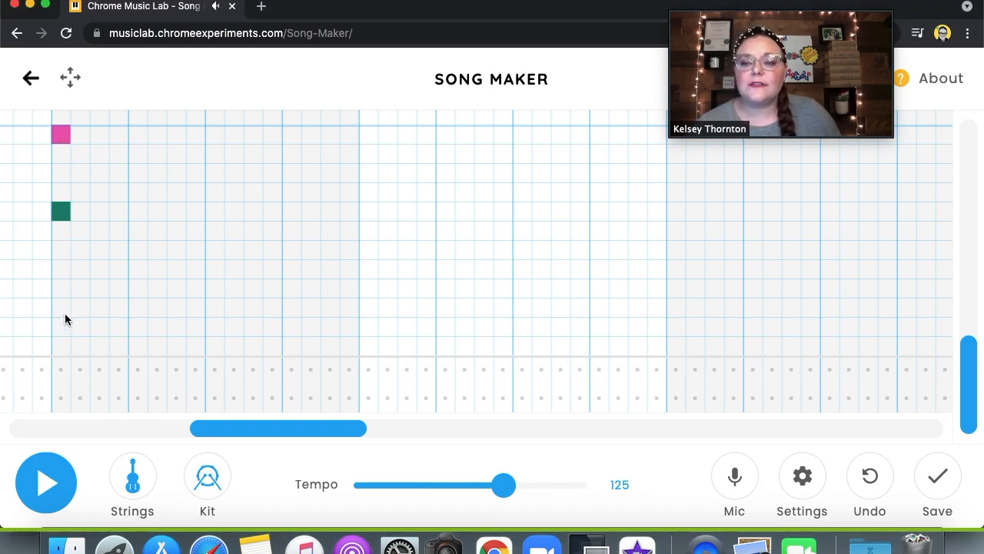
mouse_move(275, 442)
left_mouse_down()
mouse_move(208, 447)
mouse_move(282, 448)
left_mouse_up()
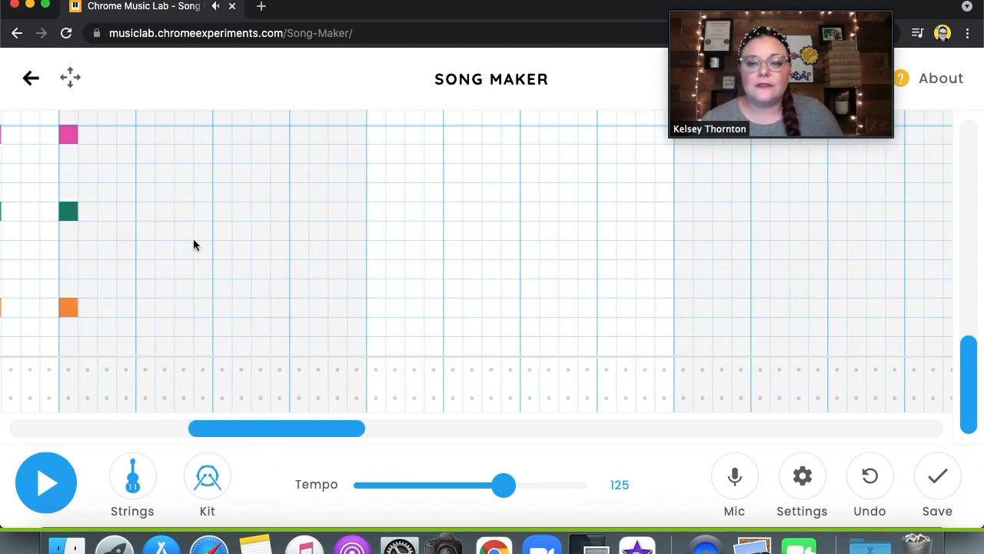
left_click(145, 306)
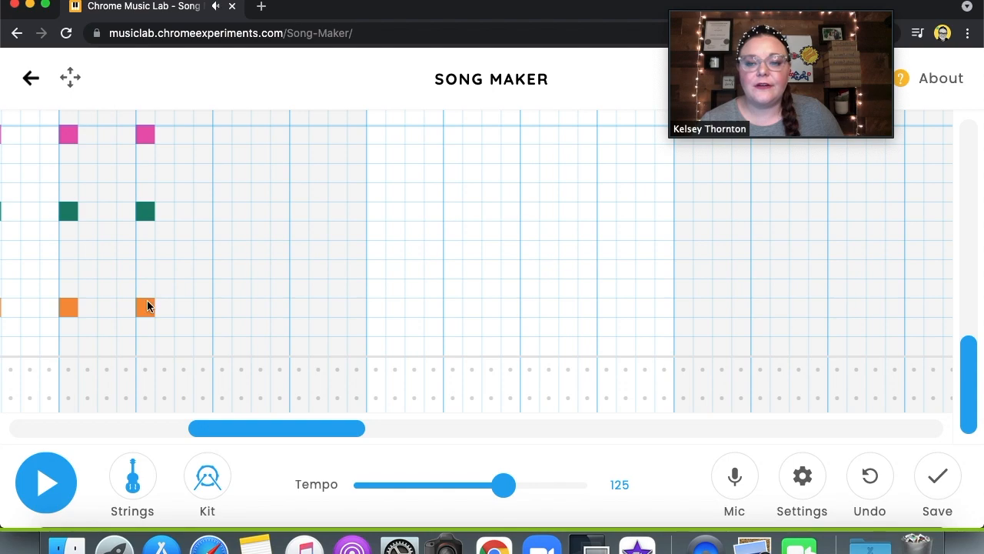
left_click(224, 211)
left_click(223, 308)
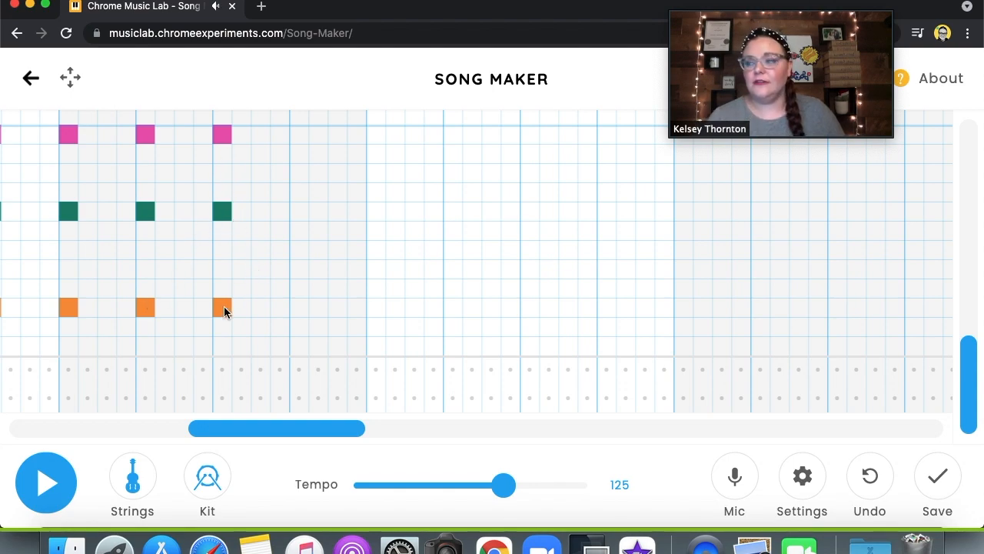
left_click(304, 210)
left_click(299, 308)
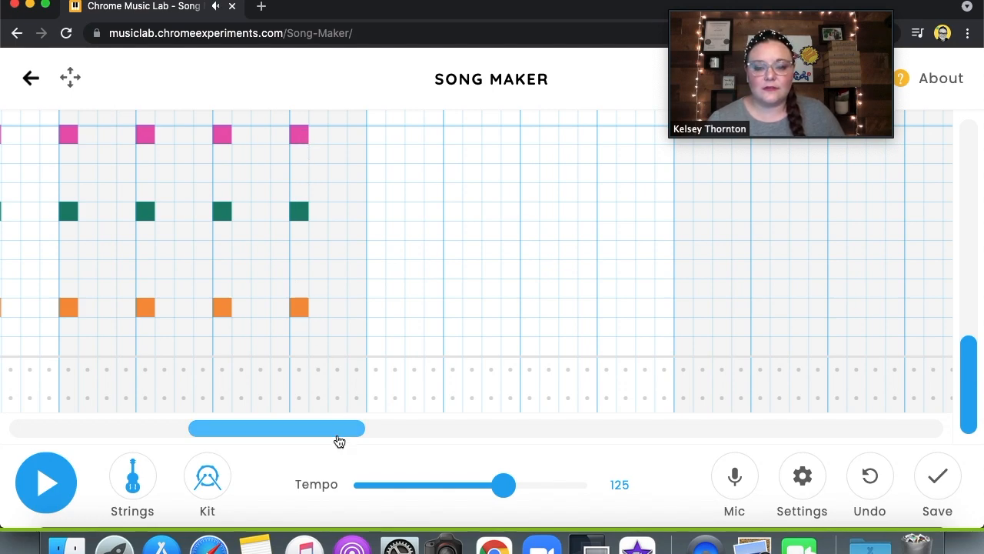
Place the same orange, teal and pink chord on beats 1, 2 and 3 of bar 5.
left_click_drag(303, 439, 358, 448)
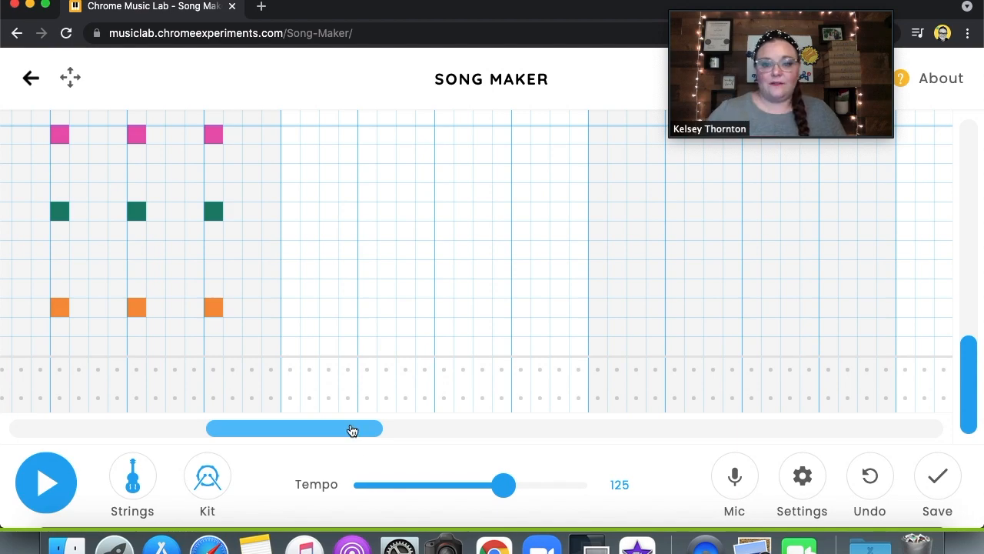
left_click(294, 137)
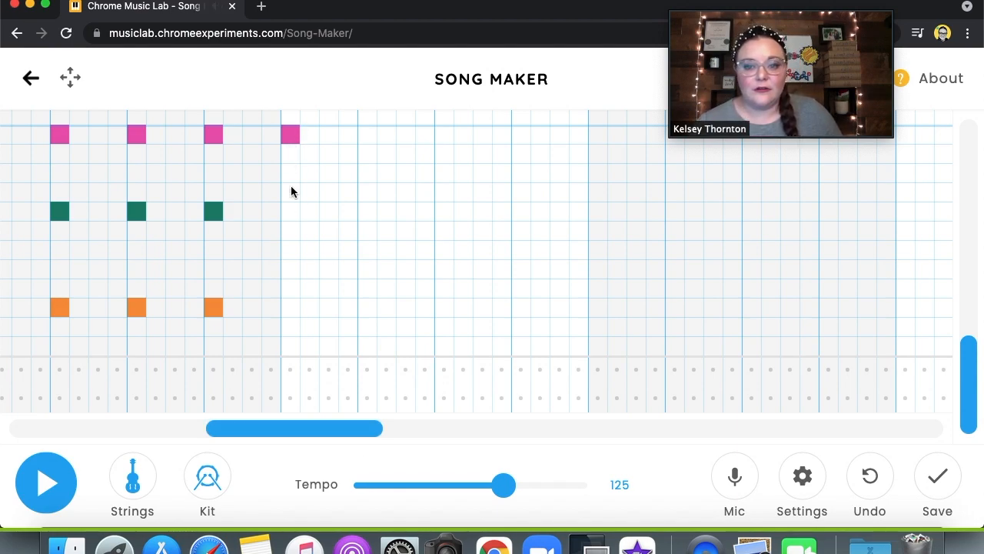
left_click(291, 210)
left_click(366, 137)
left_click(367, 309)
left_click(444, 136)
left_click(448, 210)
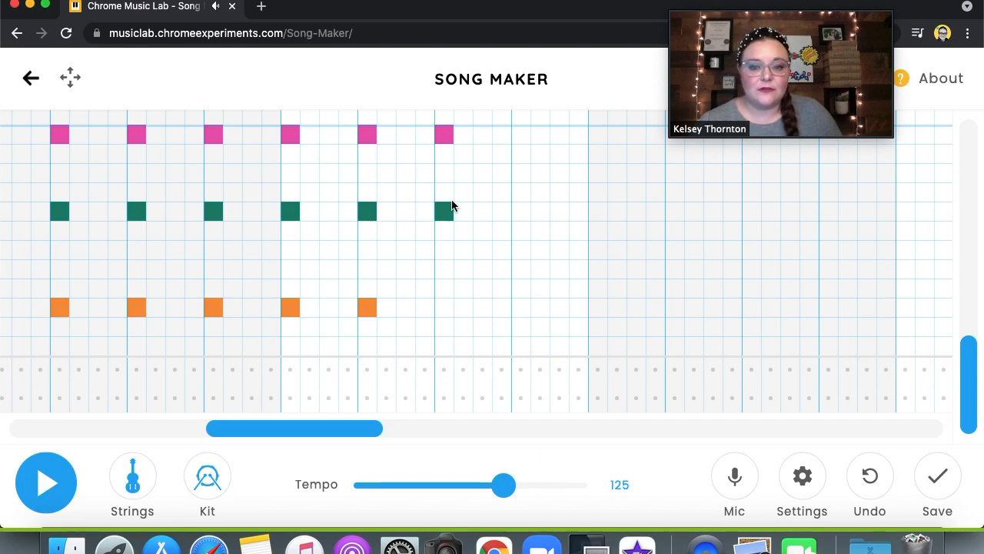
left_click(446, 310)
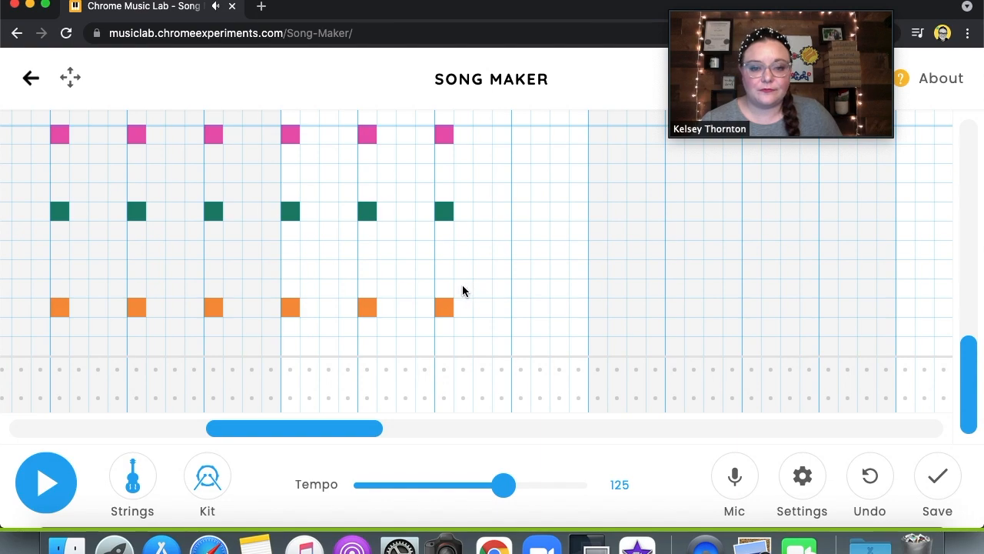
Place the orange, teal and pink chord on beats 1 and 2 of bar 6.
left_click_drag(352, 430, 402, 436)
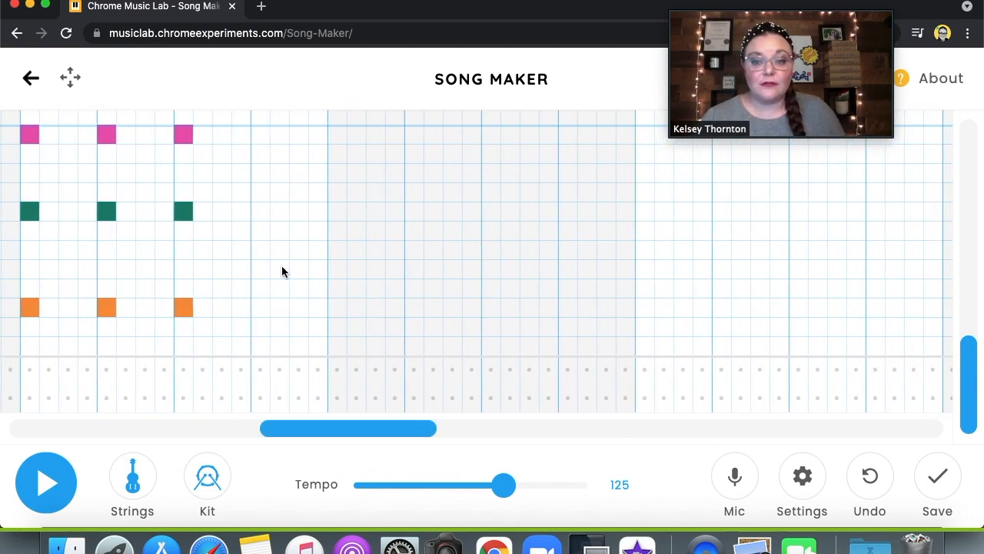
left_click_drag(374, 431, 391, 435)
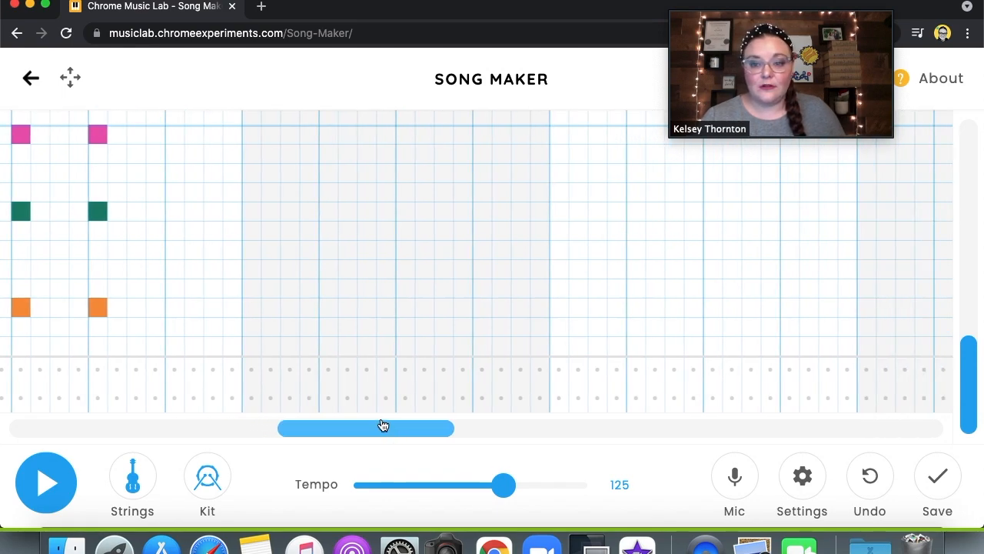
left_click(252, 134)
left_click(255, 211)
left_click(256, 309)
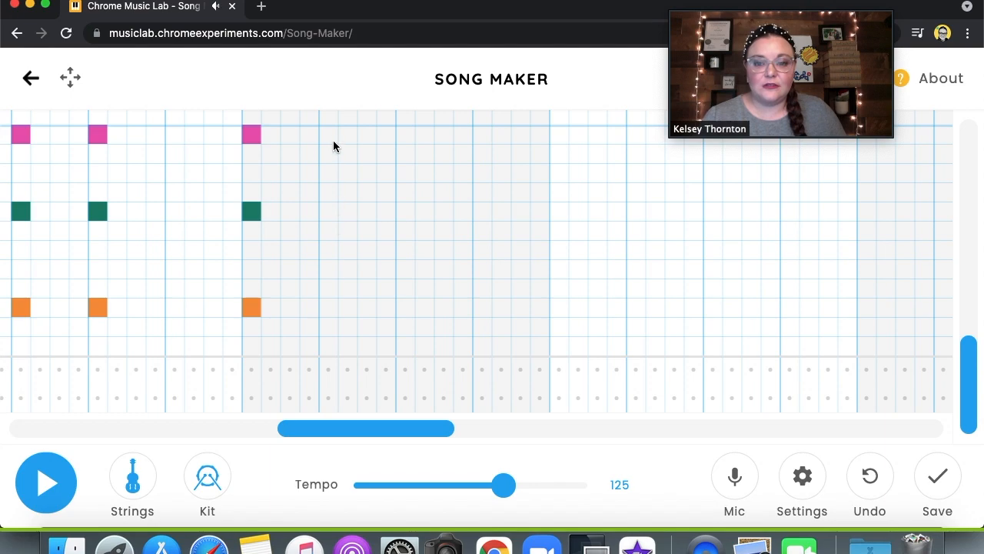
left_click(332, 137)
left_click(329, 212)
left_click(328, 309)
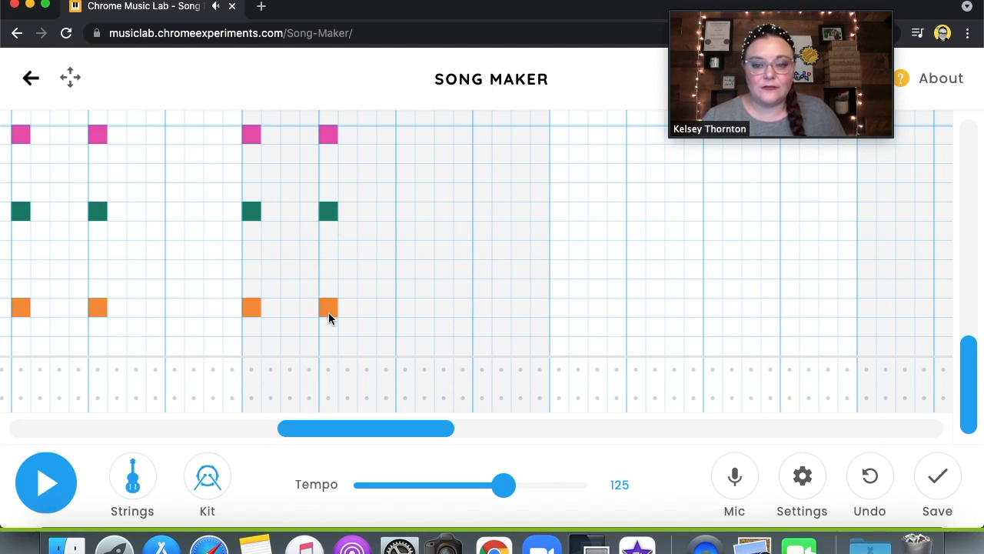
Build a changed chord on beats 3 and 4 of bar 6: orange in row 3, green in row 7, purple in row 10.
left_click_drag(338, 434, 368, 438)
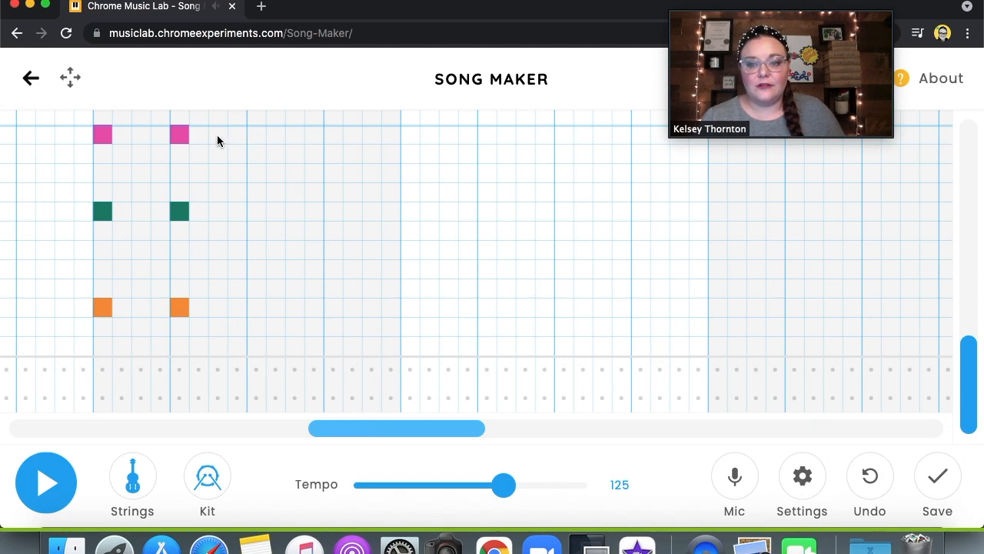
left_click(261, 173)
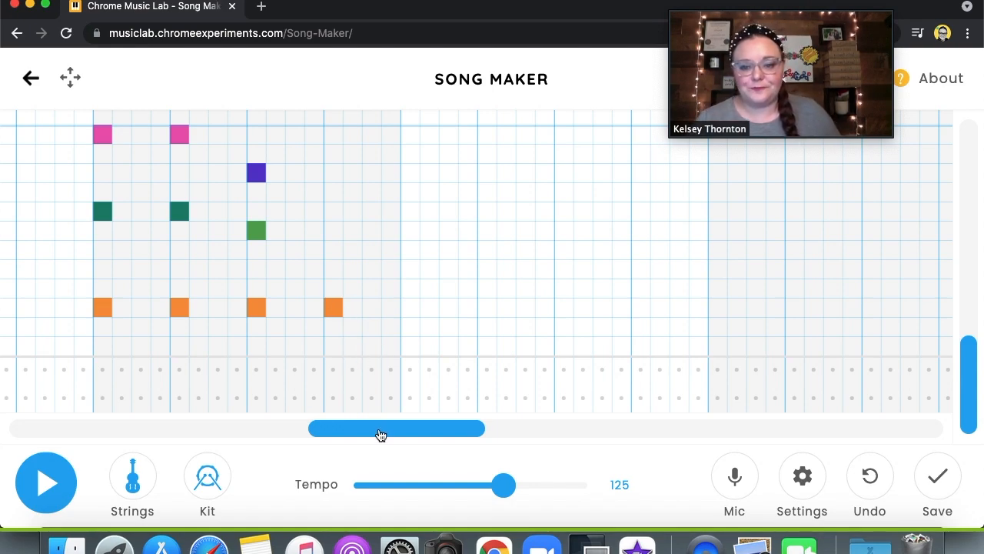
left_click_drag(387, 439, 415, 444)
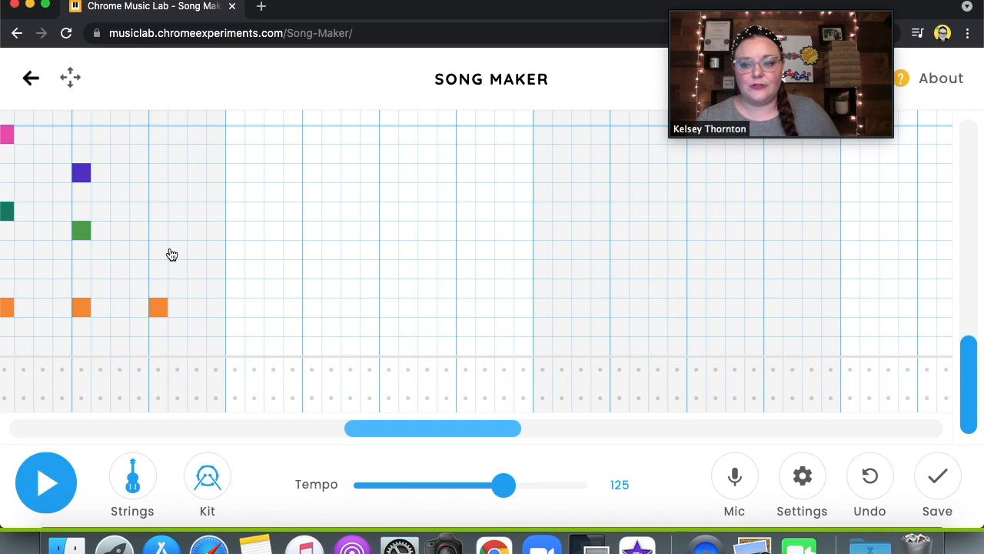
left_click(158, 171)
left_click(164, 233)
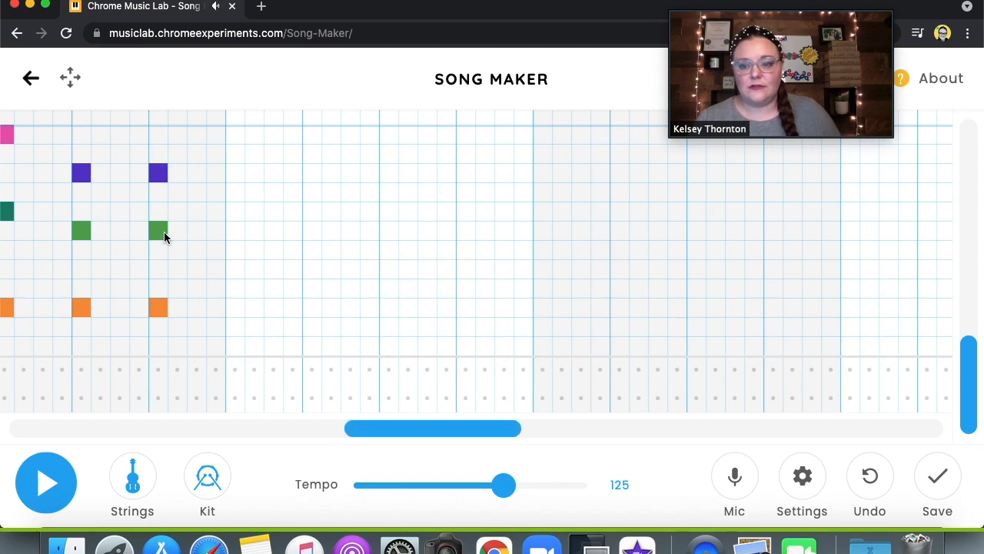
Place the orange, teal and pink chord on beat 1 of bar 7 and a single orange note in row 3 on beat 4.
left_click(235, 138)
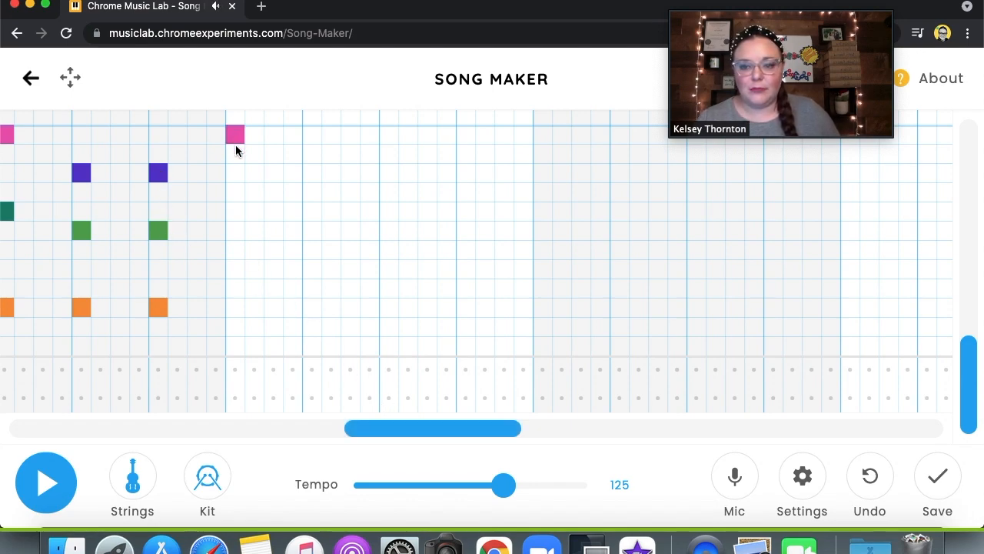
left_click(236, 212)
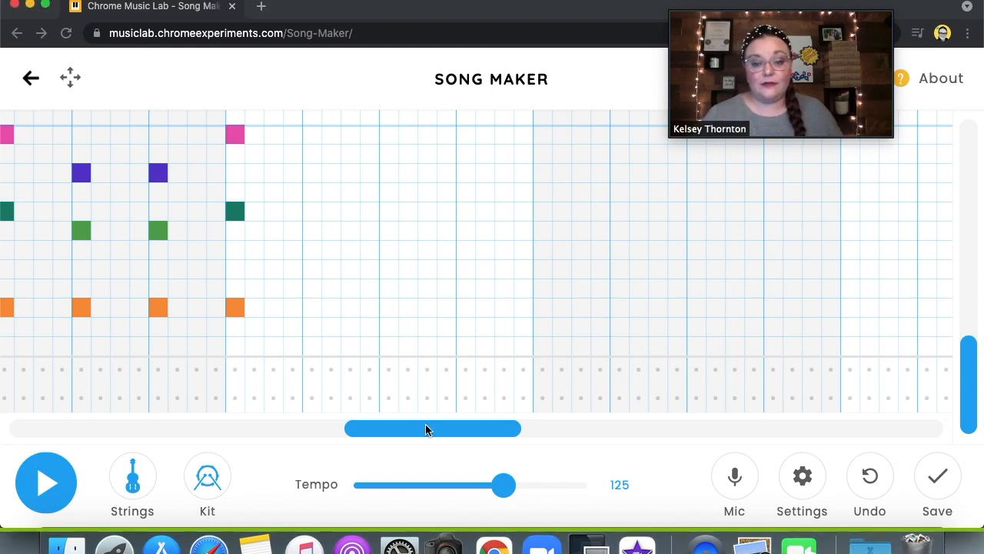
left_click(457, 429)
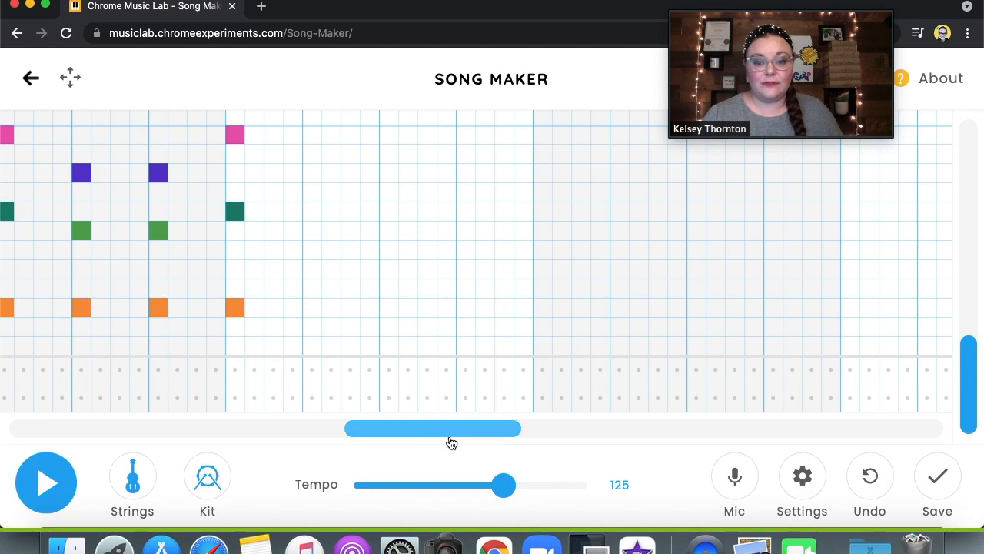
scroll(451, 441, "right", 3)
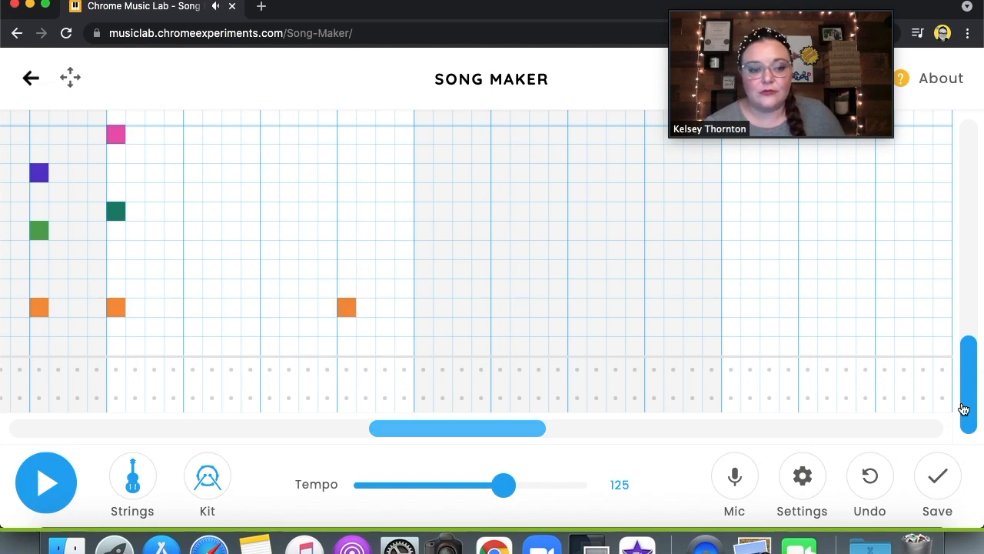
Place the orange, teal and pink chord on beats 1 and 2 of bar 8.
scroll(971, 356, "up", 3)
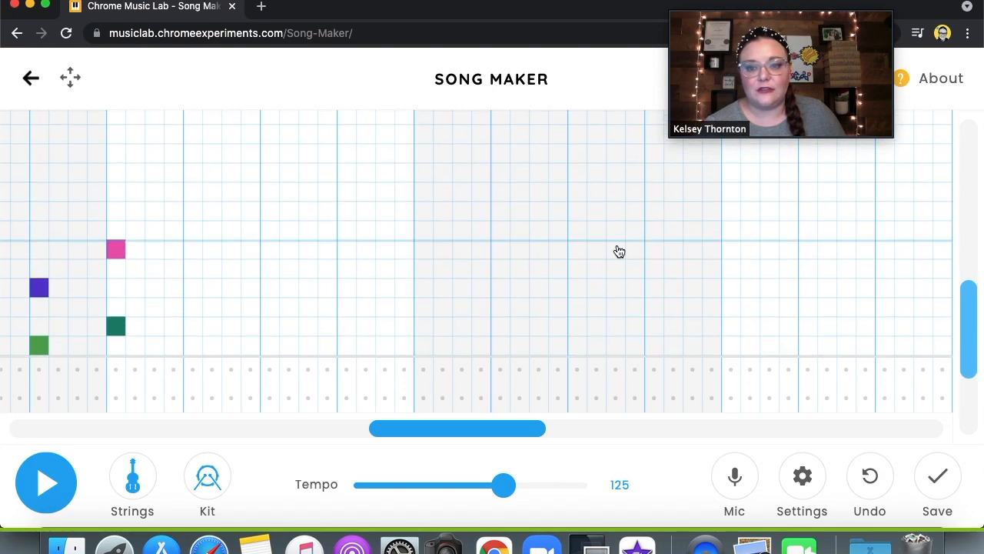
left_click_drag(968, 352, 975, 431)
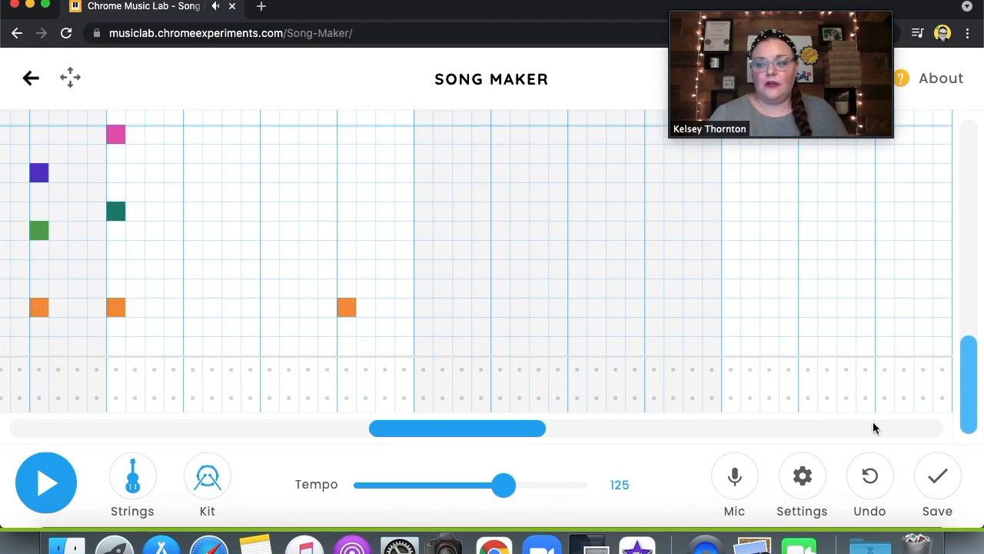
left_click(427, 308)
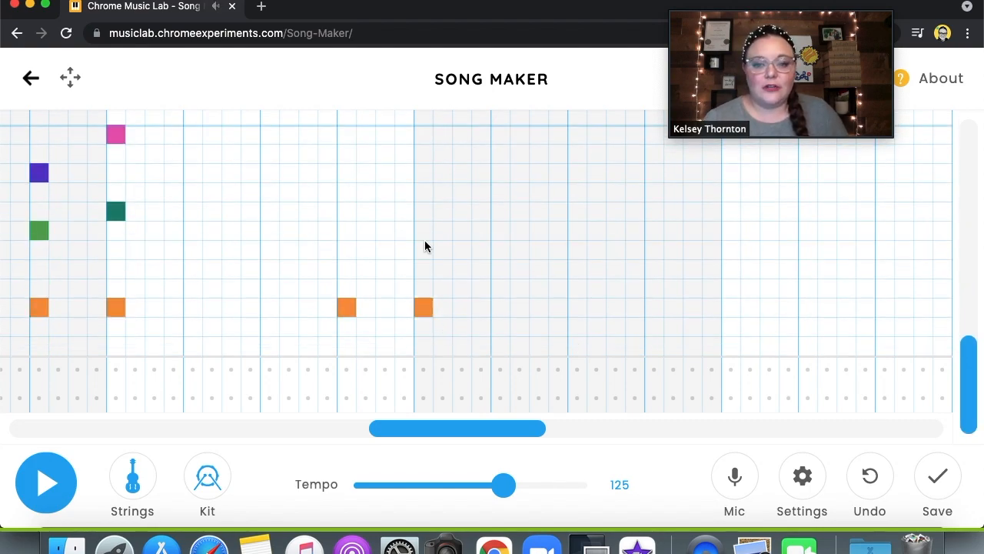
left_click(424, 215)
left_click(422, 135)
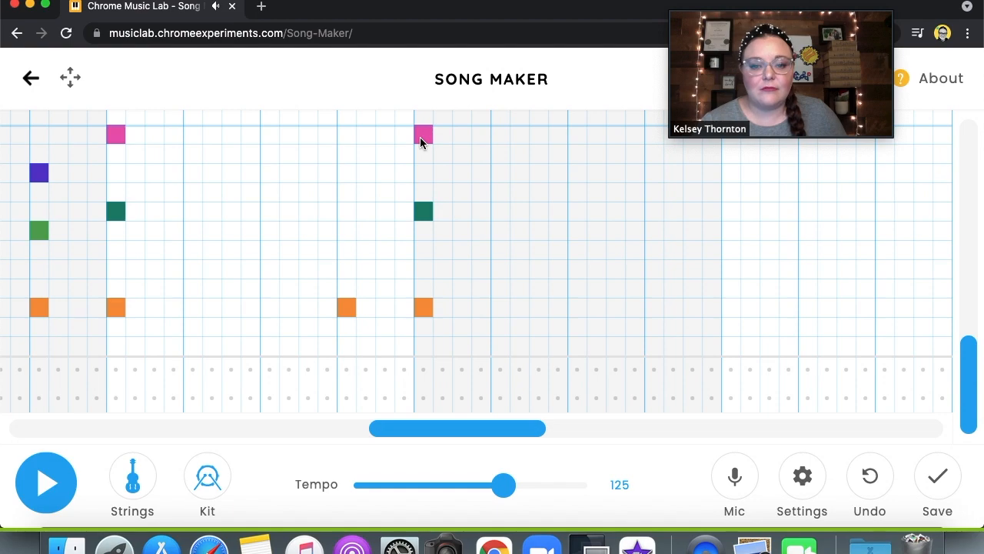
left_click(499, 135)
left_click(502, 207)
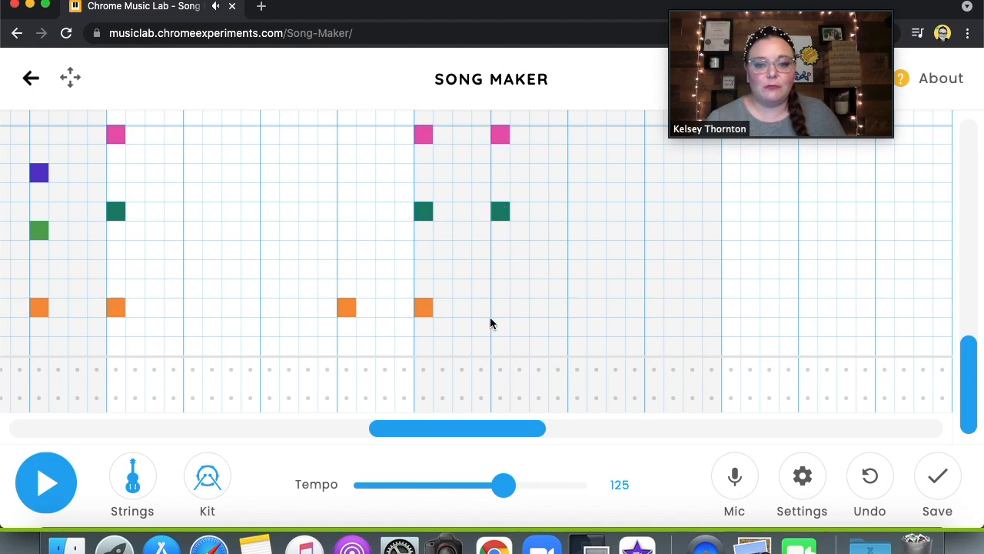
Repeat the orange, teal and pink chord on beats 3 and 4 of bar 8.
left_click_drag(494, 432, 544, 439)
left_click(297, 136)
left_click(302, 210)
left_click(300, 308)
left_click(374, 135)
left_click(375, 211)
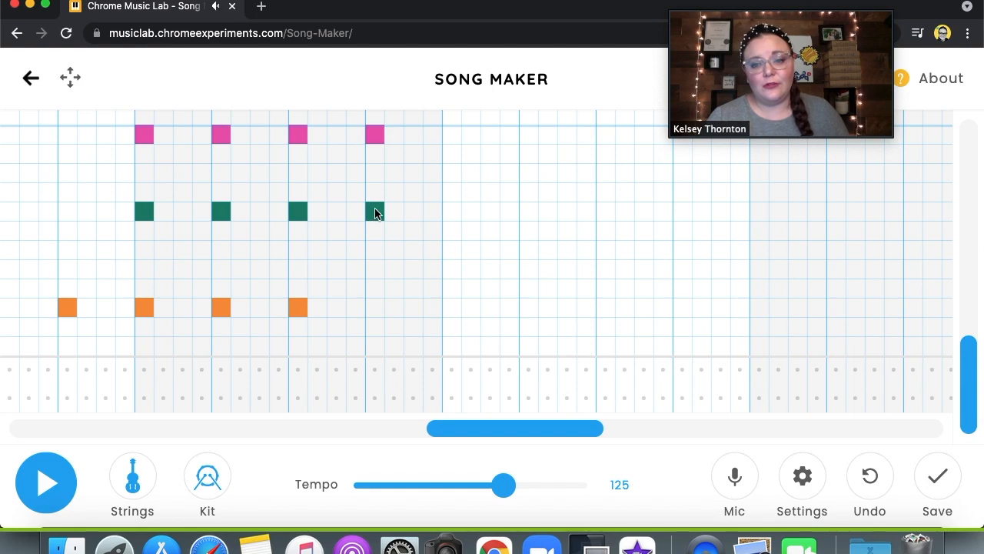
left_click(372, 309)
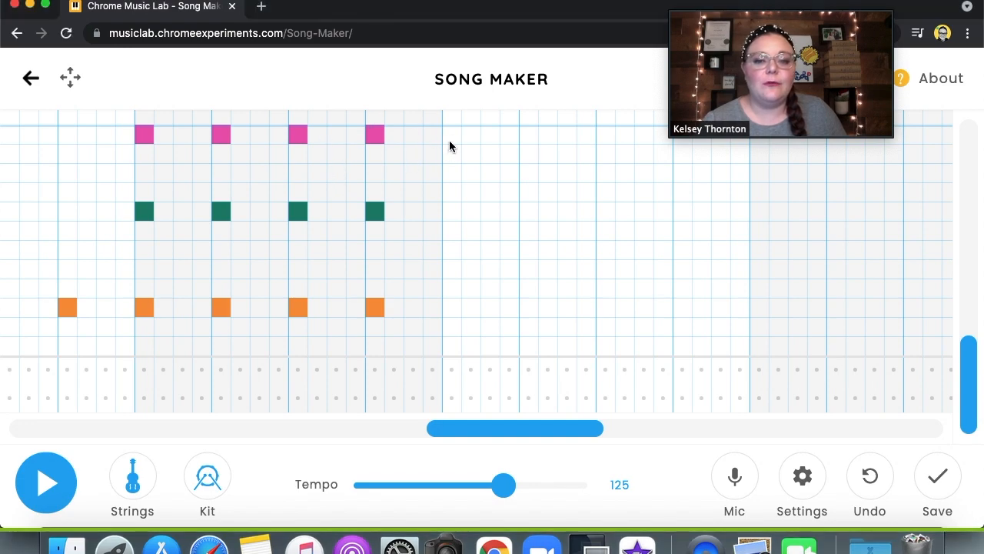
Place the orange, teal and pink chord on all four beats of bar 9.
left_click(451, 211)
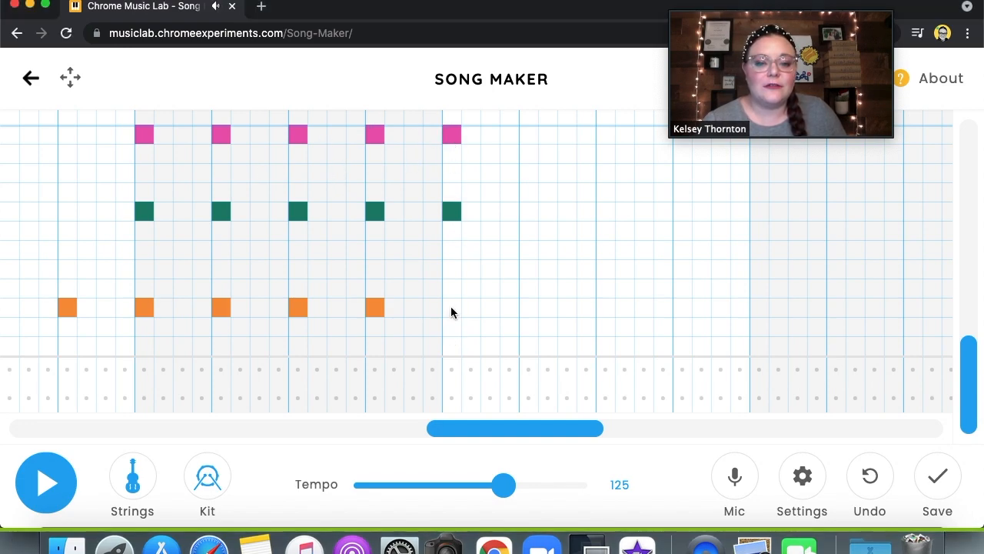
left_click(526, 135)
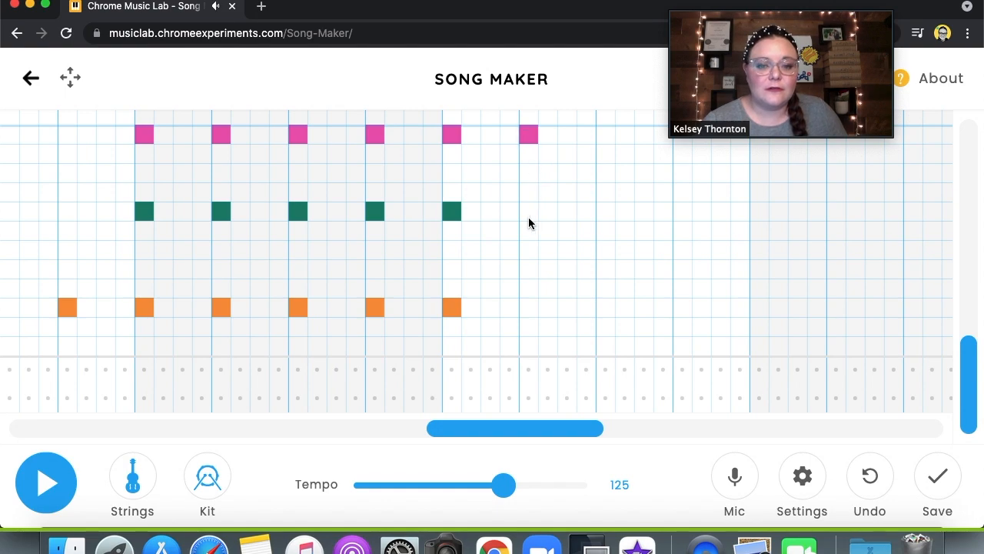
left_click(524, 302)
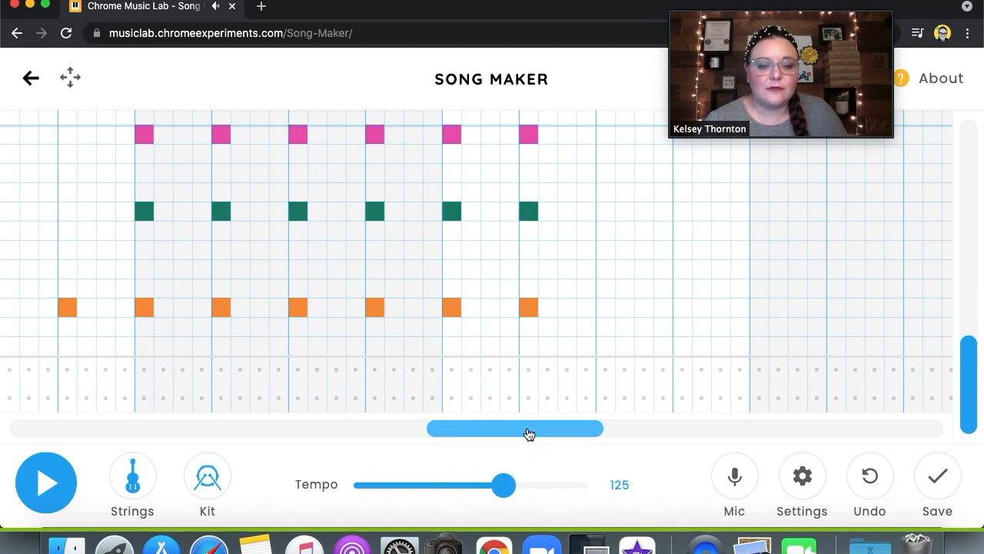
left_click_drag(529, 434, 611, 444)
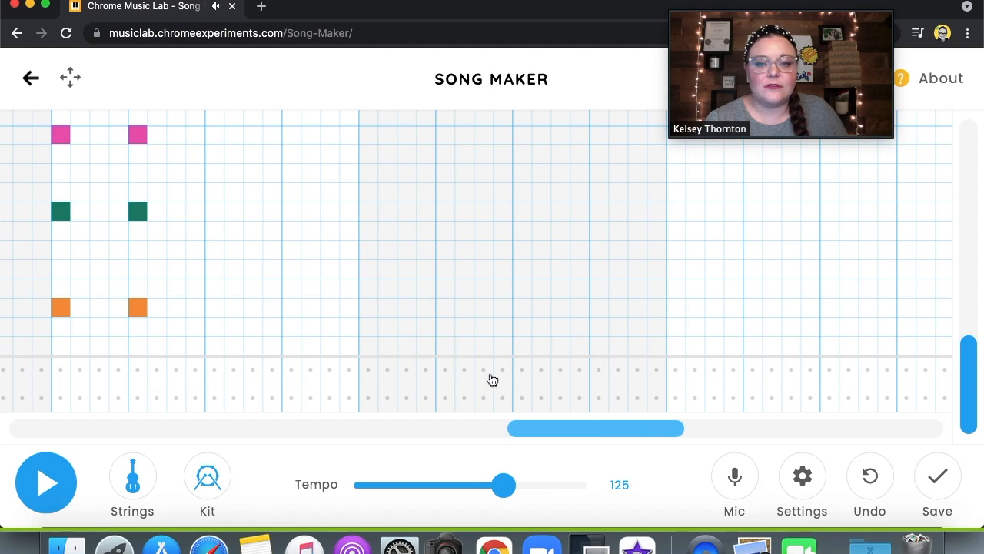
left_click(203, 136)
left_click(207, 214)
left_click(206, 310)
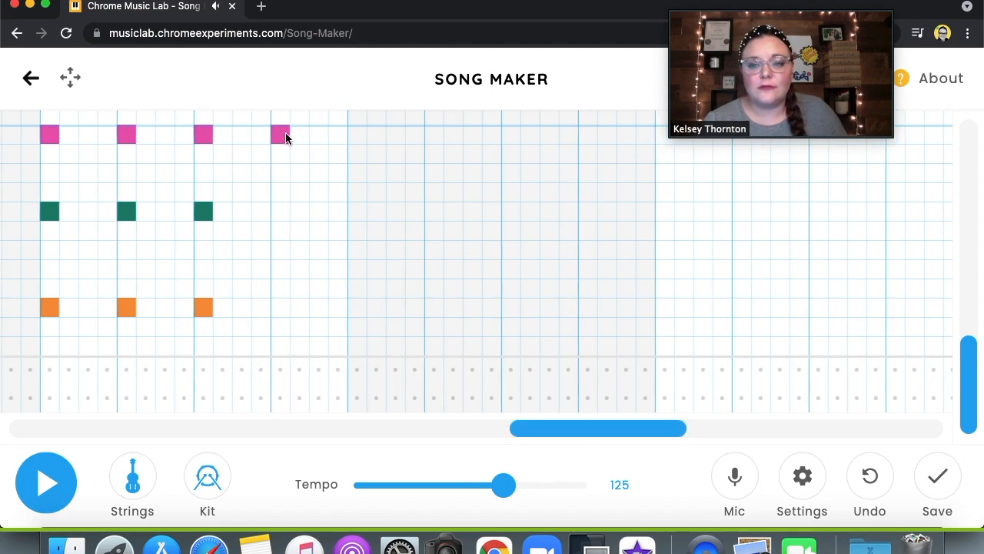
left_click(281, 209)
left_click(282, 308)
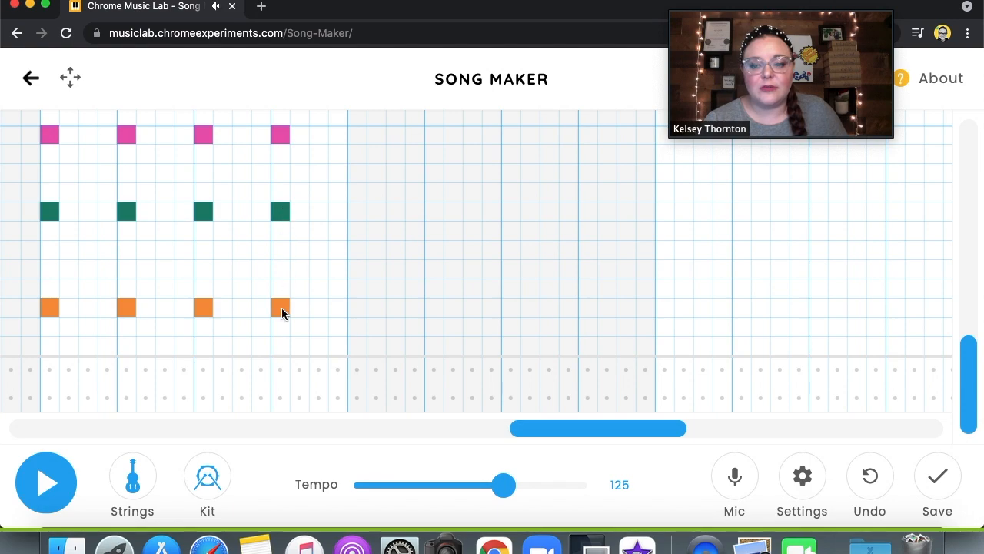
Repeat the orange, teal and pink chord on all four beats of bar 10.
left_click(358, 136)
left_click(360, 214)
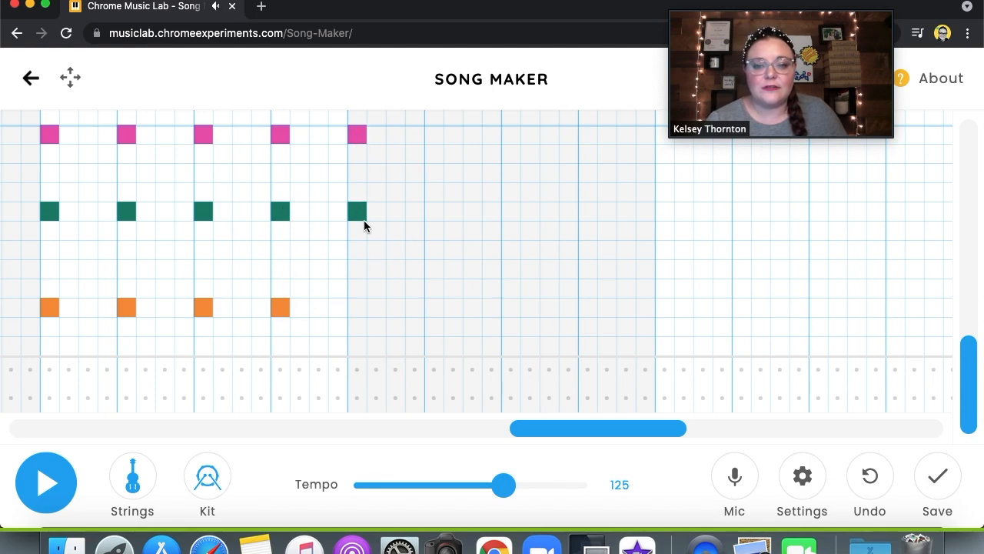
left_click(435, 136)
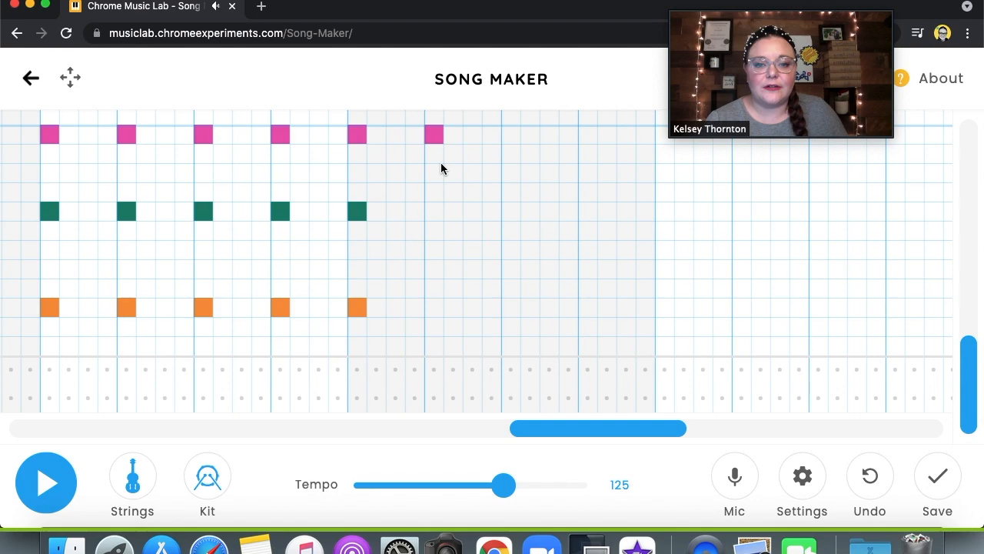
left_click(435, 212)
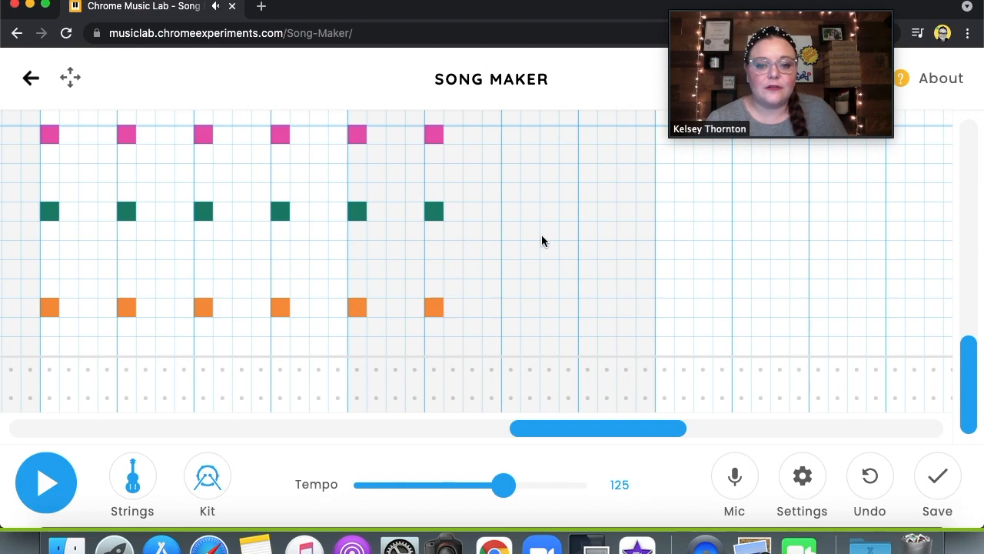
left_click(511, 136)
left_click(511, 213)
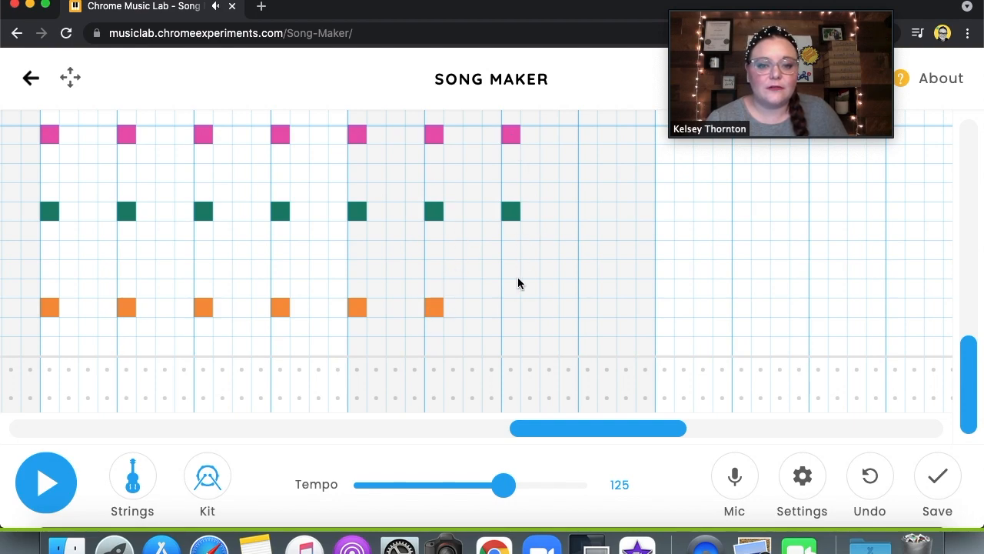
left_click(513, 308)
left_click(588, 213)
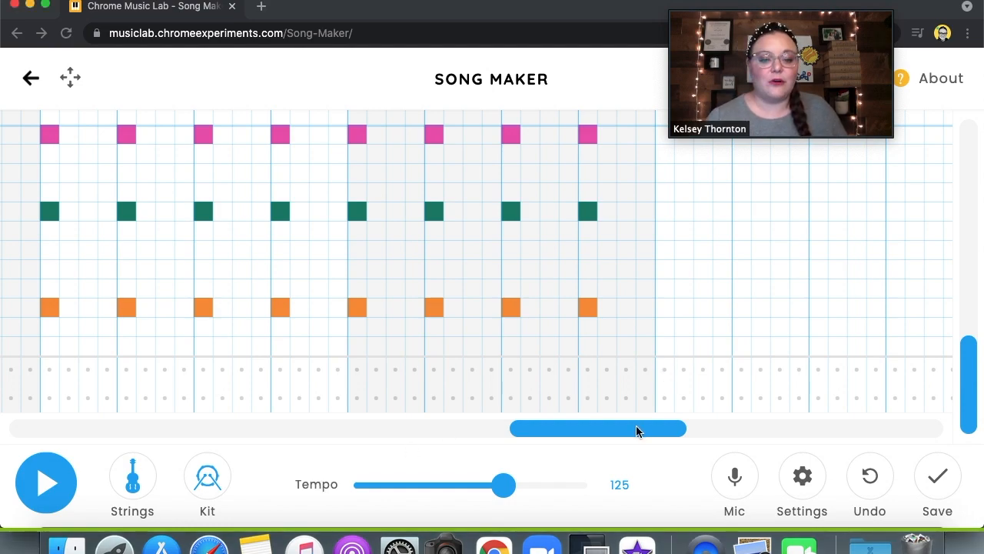
Place the orange, teal and pink chord on beats 1, 2 and 3 of bar 11, leaving beat 4 empty.
left_click_drag(643, 436, 712, 435)
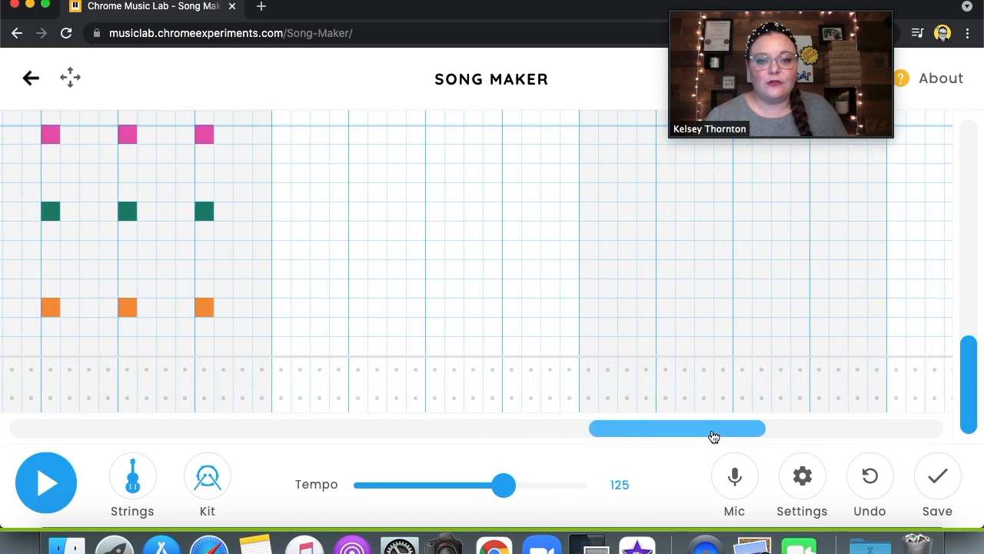
left_click(275, 137)
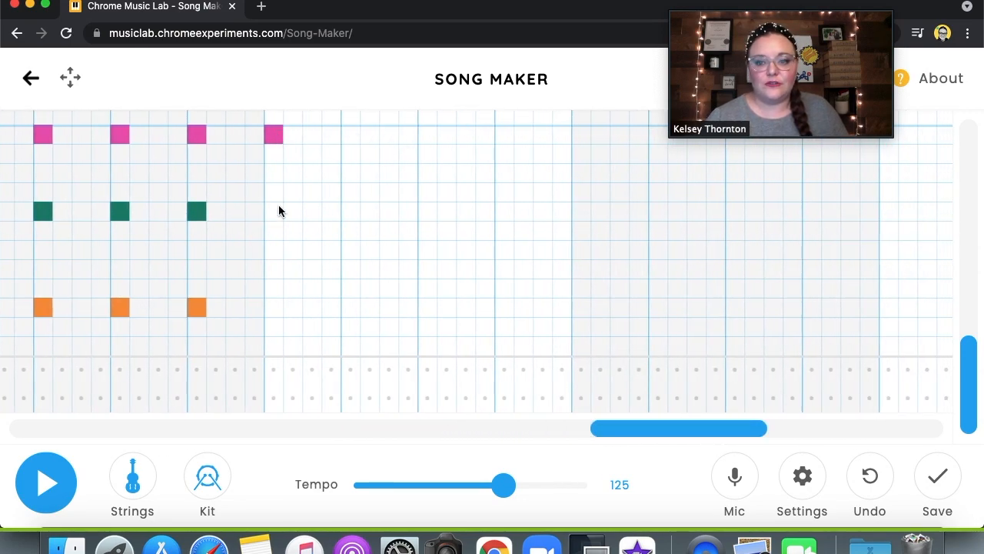
left_click(275, 213)
left_click(273, 308)
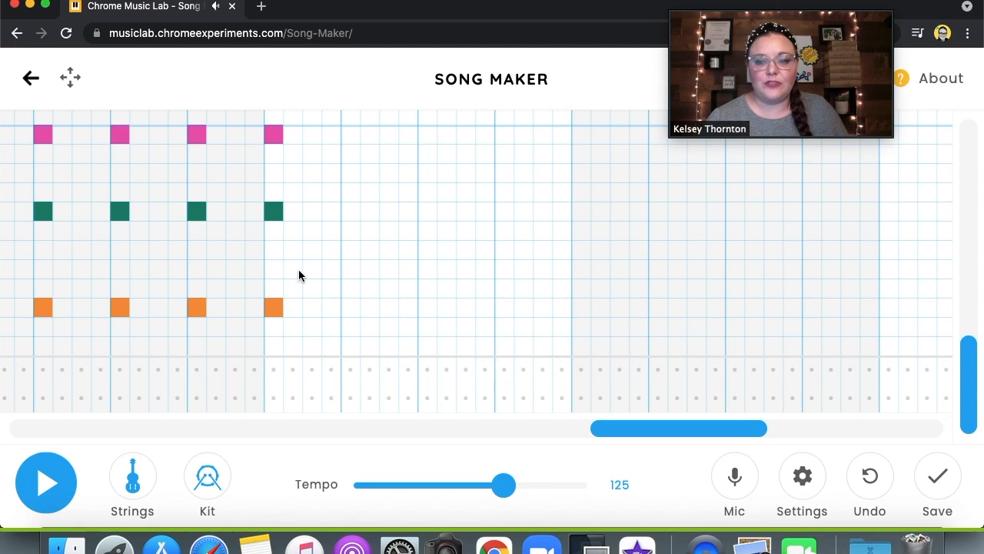
left_click(350, 136)
left_click(347, 217)
left_click(351, 309)
left_click(425, 213)
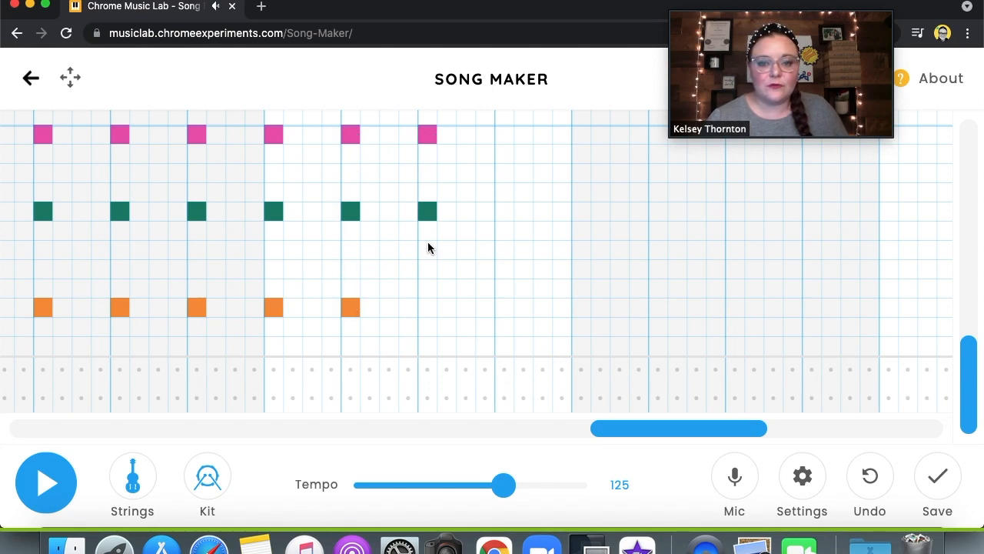
left_click(423, 307)
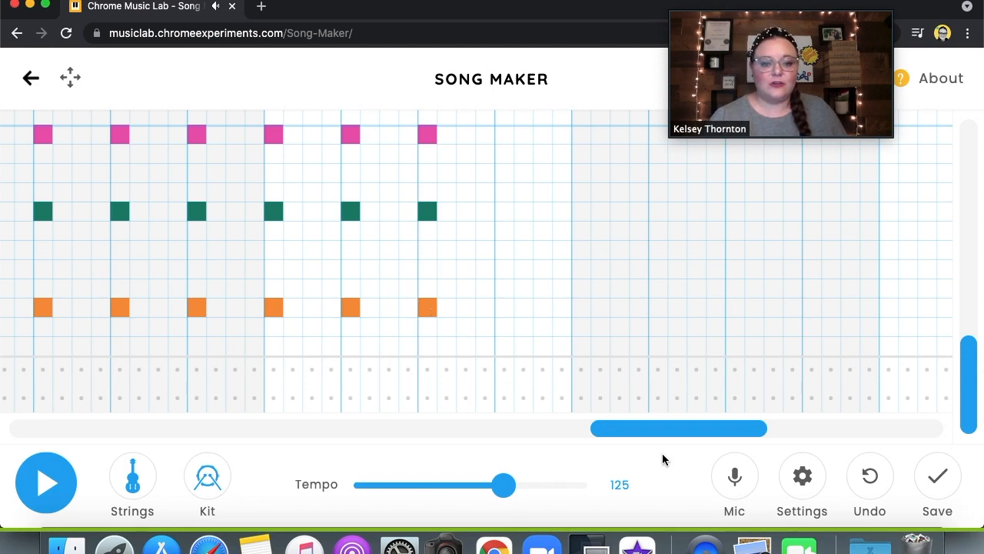
Place the orange, teal and pink chord on beats 1 and 2 of bar 12.
left_click_drag(664, 433, 704, 441)
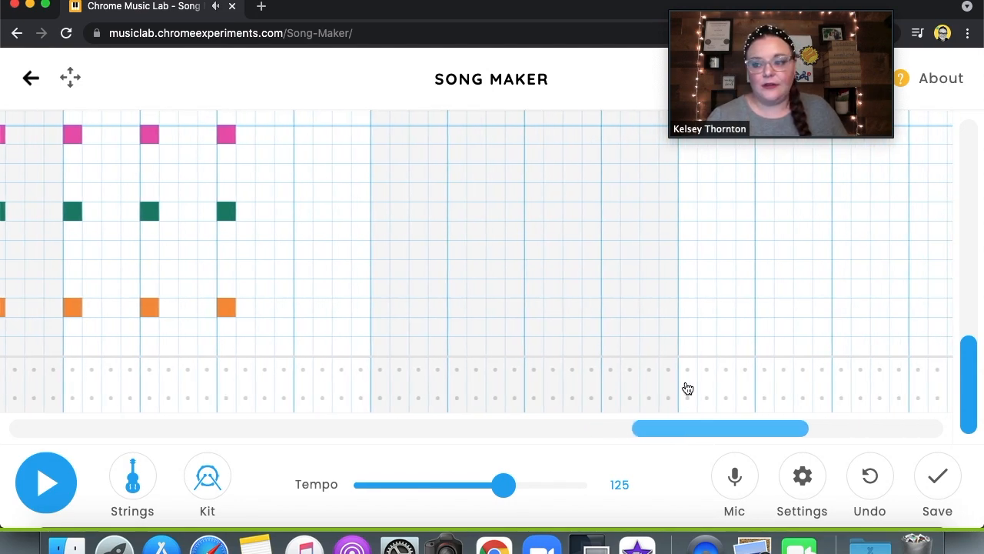
left_click(385, 135)
left_click(385, 194)
left_click(382, 209)
left_click(382, 192)
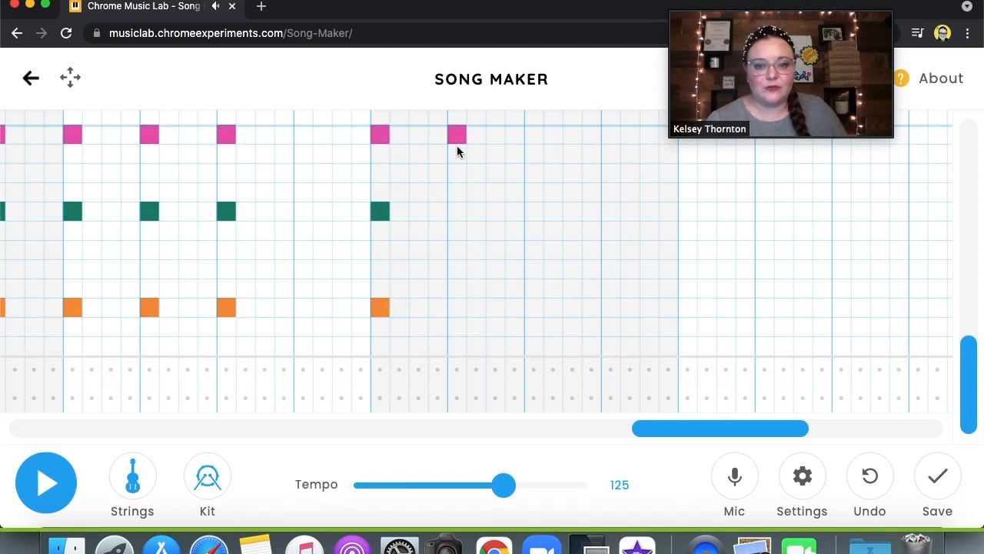
left_click(458, 212)
left_click(456, 308)
Build the changed chord on beats 3 and 4 of bar 12: orange in row 3, green in row 7, purple in row 10.
left_click_drag(733, 440, 769, 441)
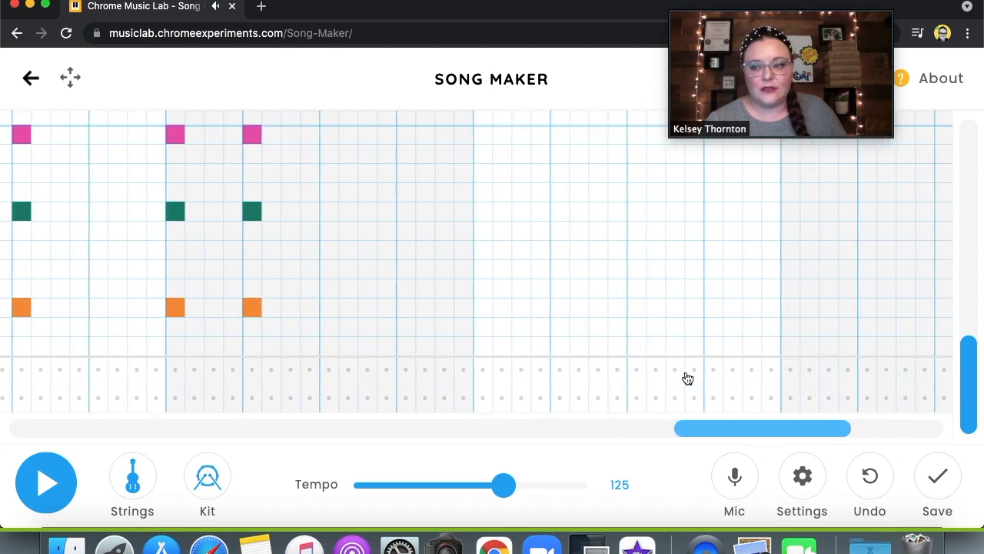
left_click(331, 173)
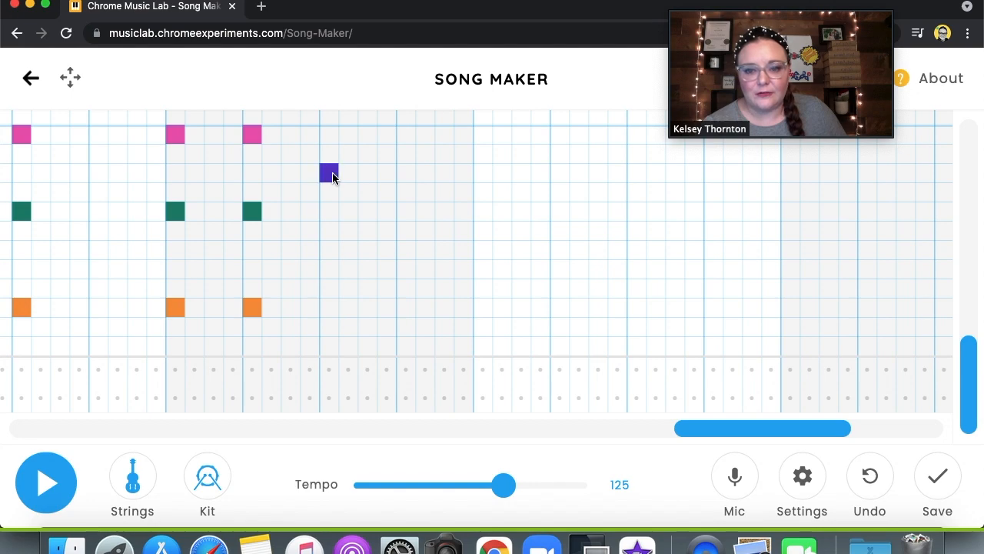
left_click(406, 172)
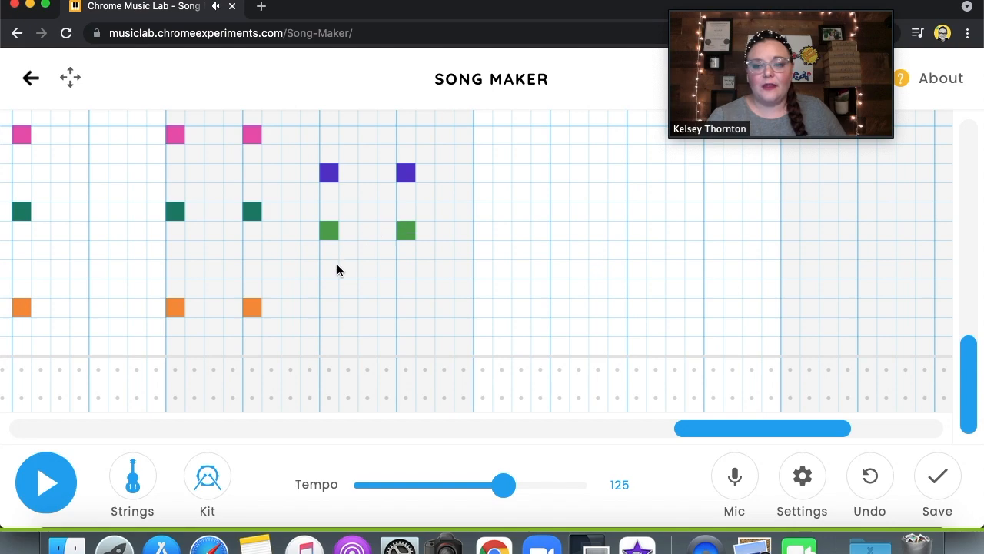
left_click(405, 308)
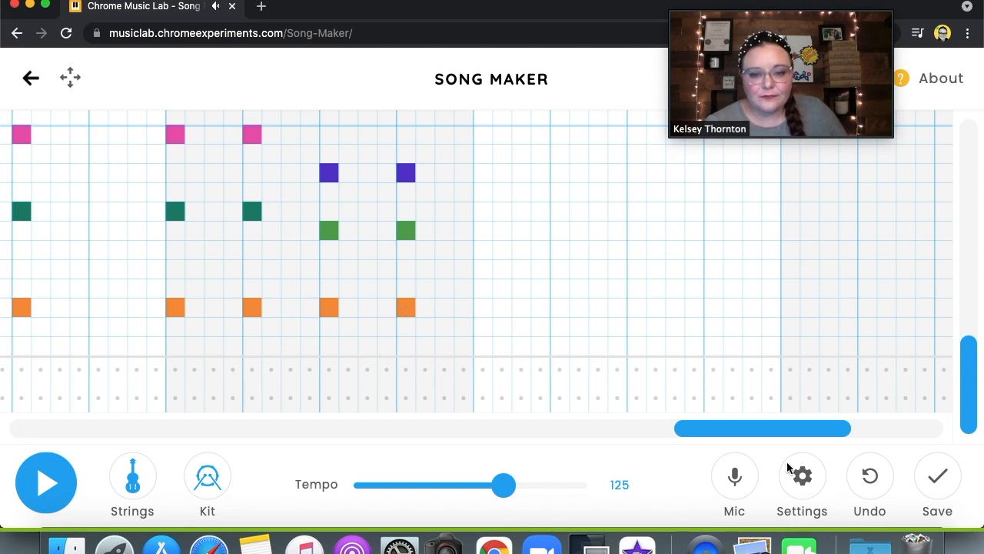
Place a single orange, teal and pink chord on beat 1 of bar 13.
left_click_drag(741, 435, 771, 438)
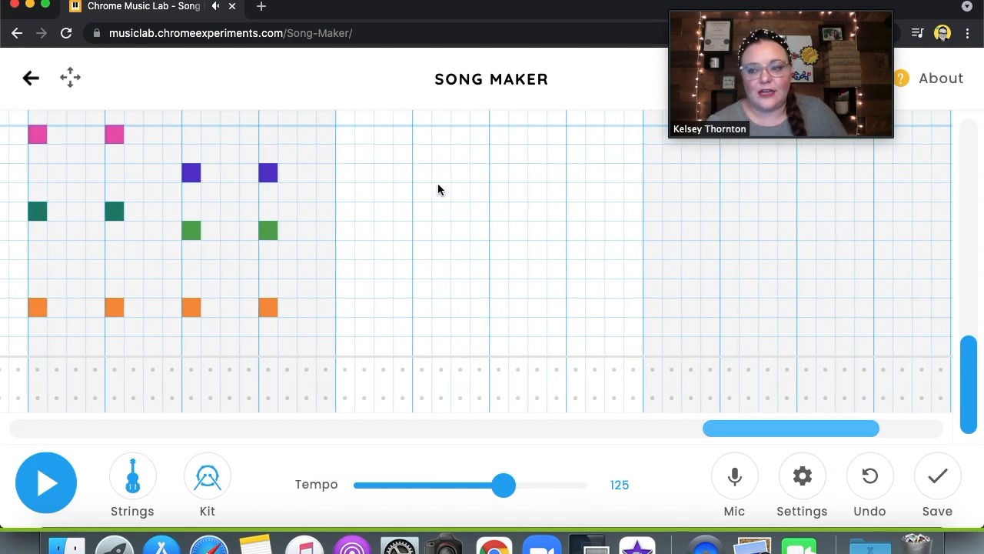
left_click(344, 134)
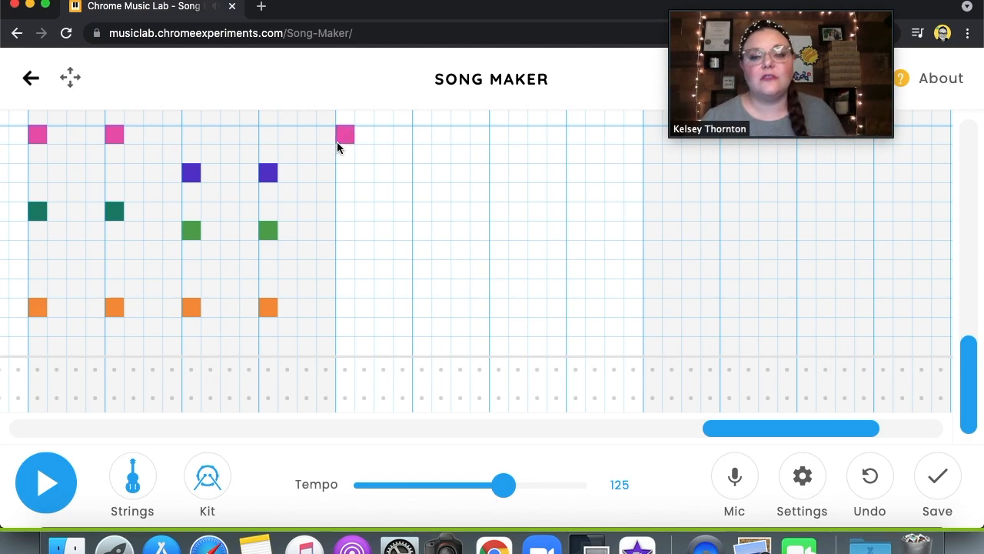
left_click(344, 211)
left_click(346, 311)
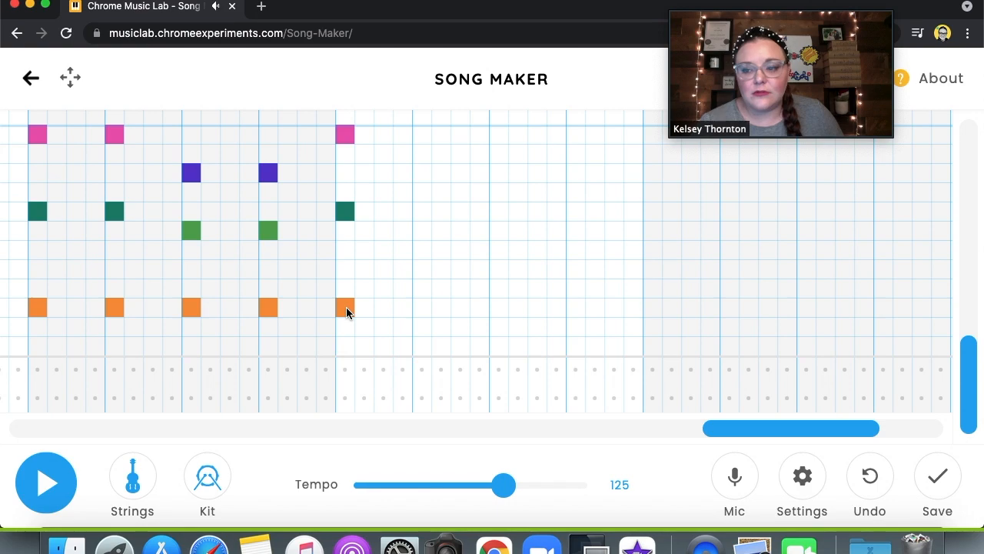
Build beat 1 chords: red, yellow, teal and high red (rows 1, 5, 8, 13) in bar 14; orange, green and purple in bar 15.
left_click_drag(742, 433, 794, 444)
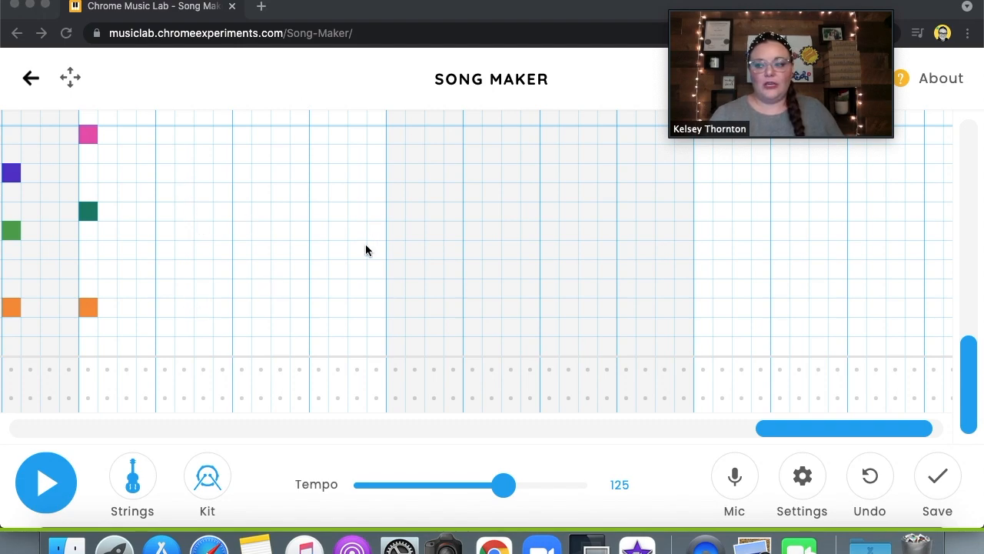
left_click(395, 119)
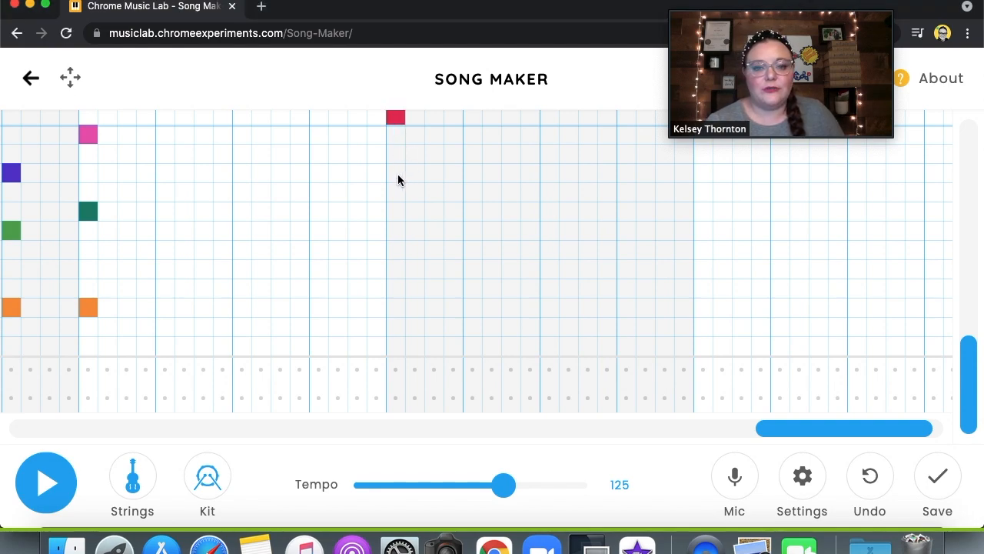
left_click(391, 214)
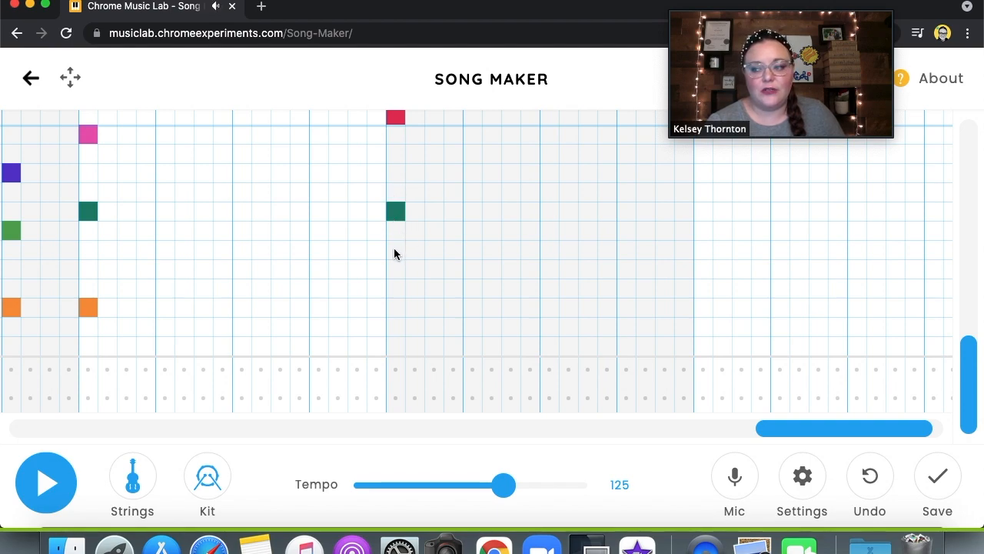
left_click(395, 269)
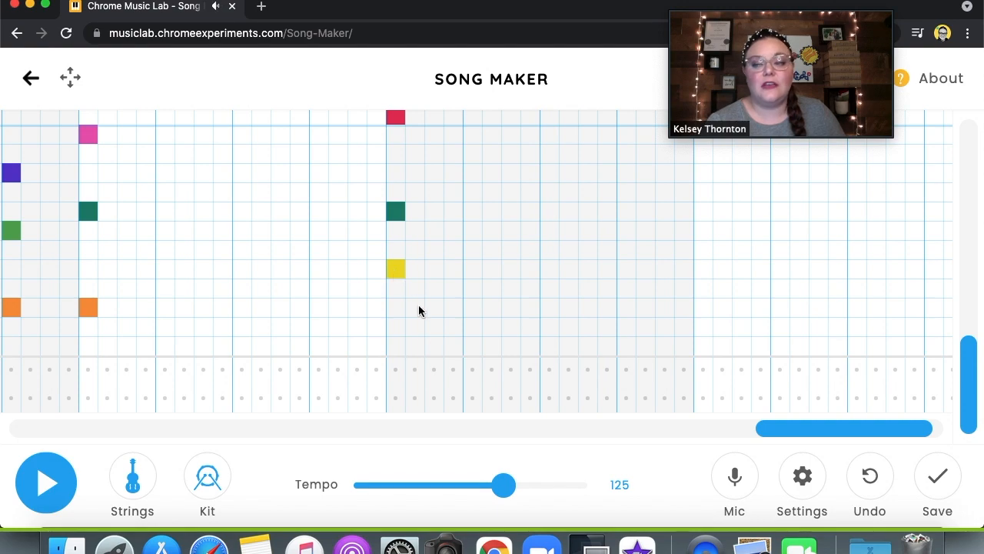
left_click(394, 345)
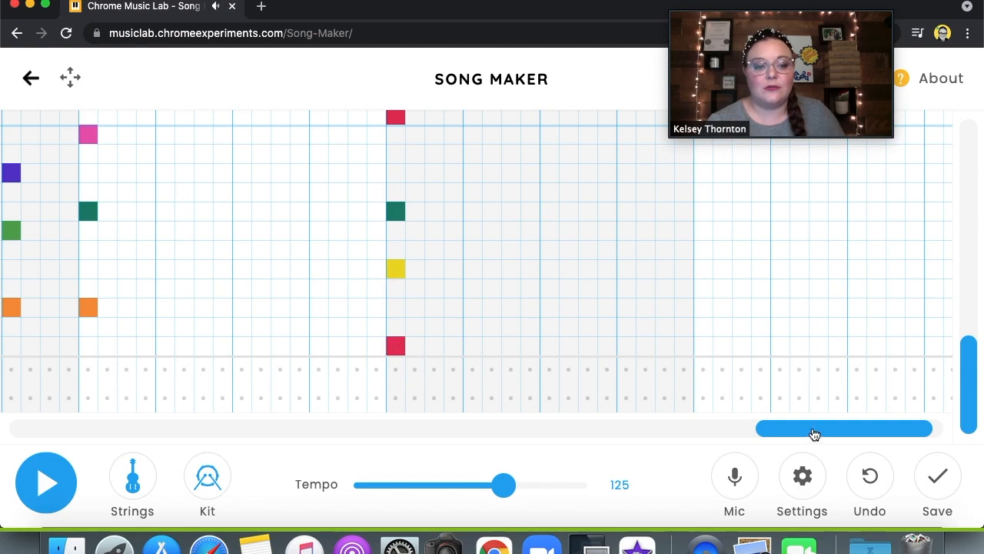
left_click_drag(831, 434, 878, 439)
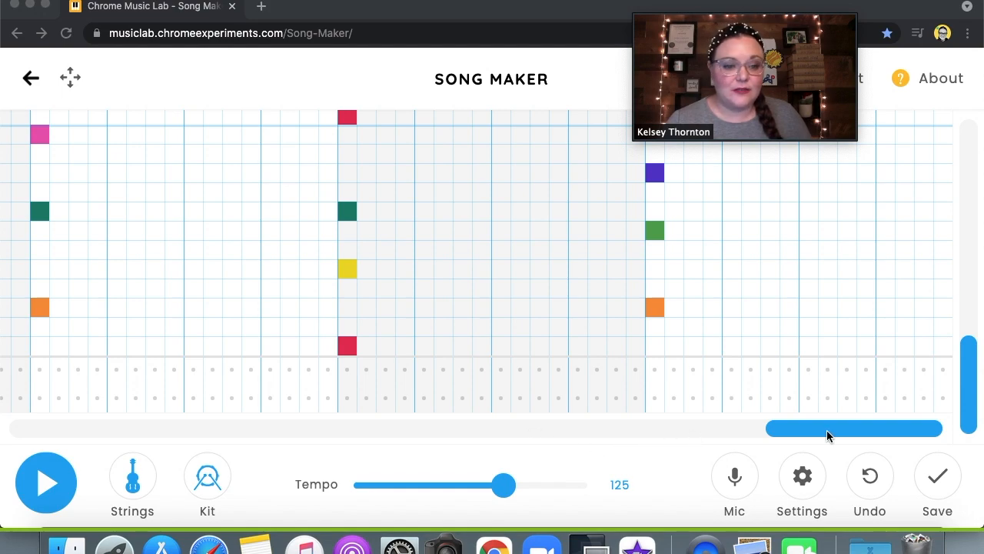
Place lower-row percussion hits on all four beats of bar 1.
left_click_drag(855, 437, 441, 431)
left_click_drag(263, 404, 3, 429)
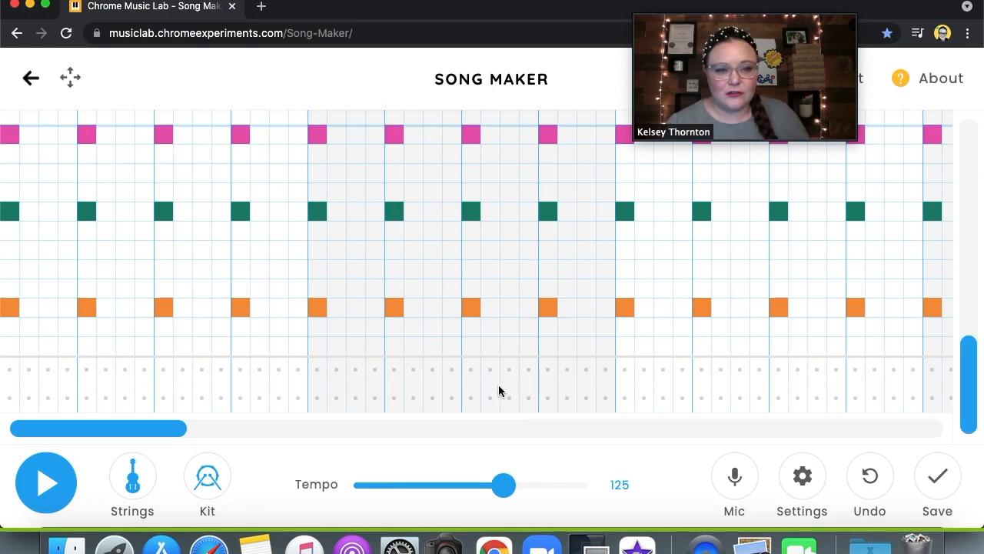
left_click(9, 398)
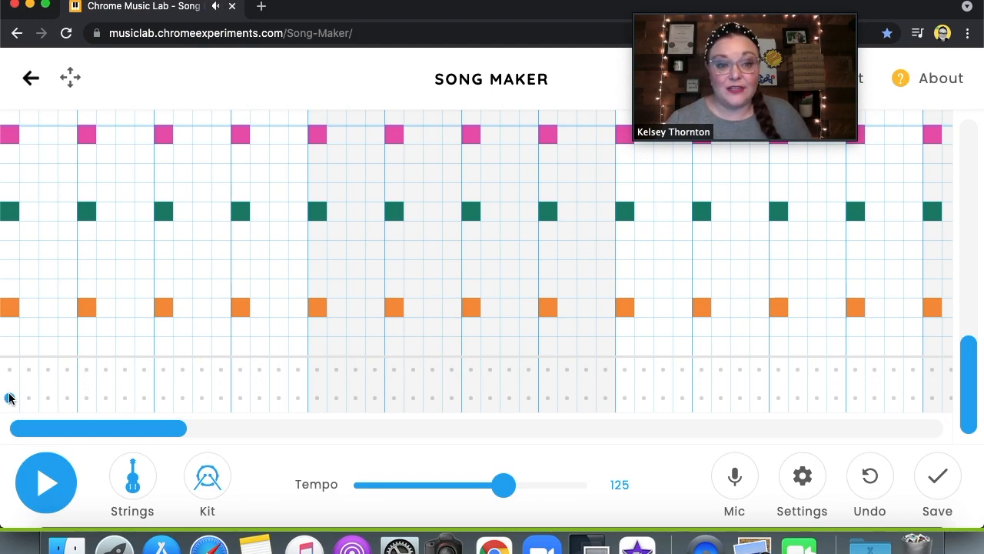
left_click(87, 397)
left_click(163, 397)
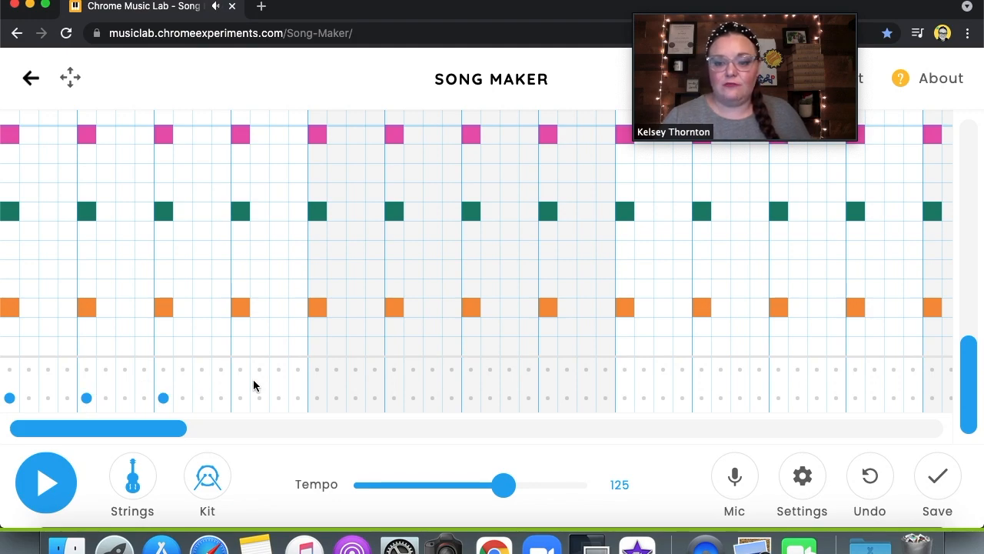
left_click(240, 398)
Place lower-row percussion hits on all four beats of bar 2.
left_click(317, 397)
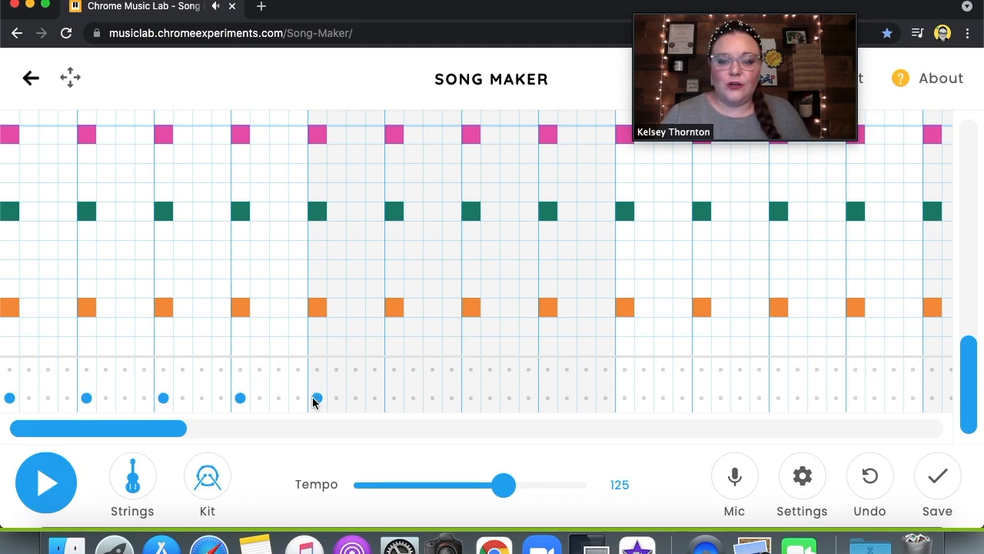
left_click(470, 397)
left_click_drag(157, 436, 213, 439)
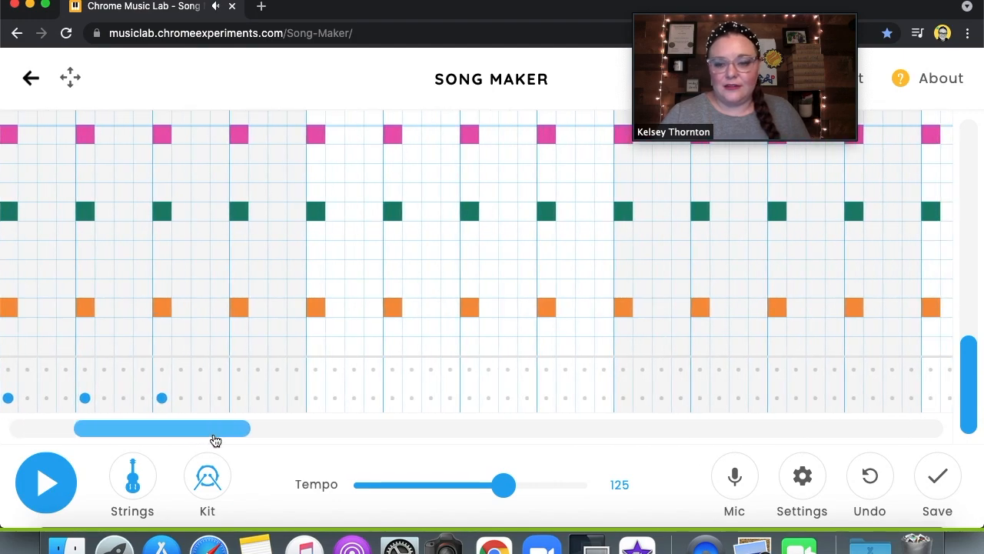
left_click(239, 397)
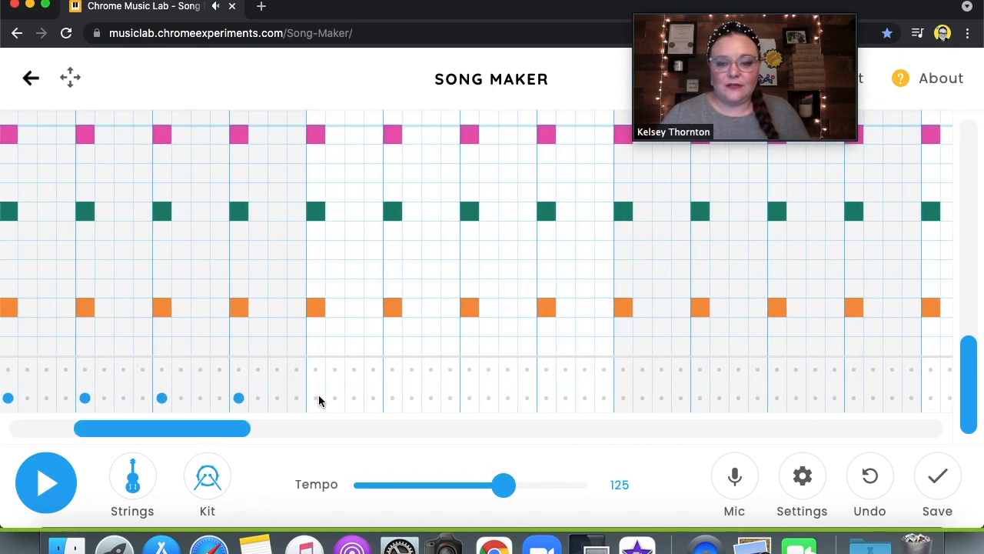
Place lower-row percussion hits on all four beats of bar 3.
left_click(315, 398)
left_click_drag(239, 430, 300, 430)
left_click(117, 397)
left_click(193, 397)
left_click(271, 398)
Add lower-row percussion hits on all four beats of bar 4 and on beats 1 to 3 of bar 5.
left_click_drag(272, 428, 310, 439)
left_click(156, 399)
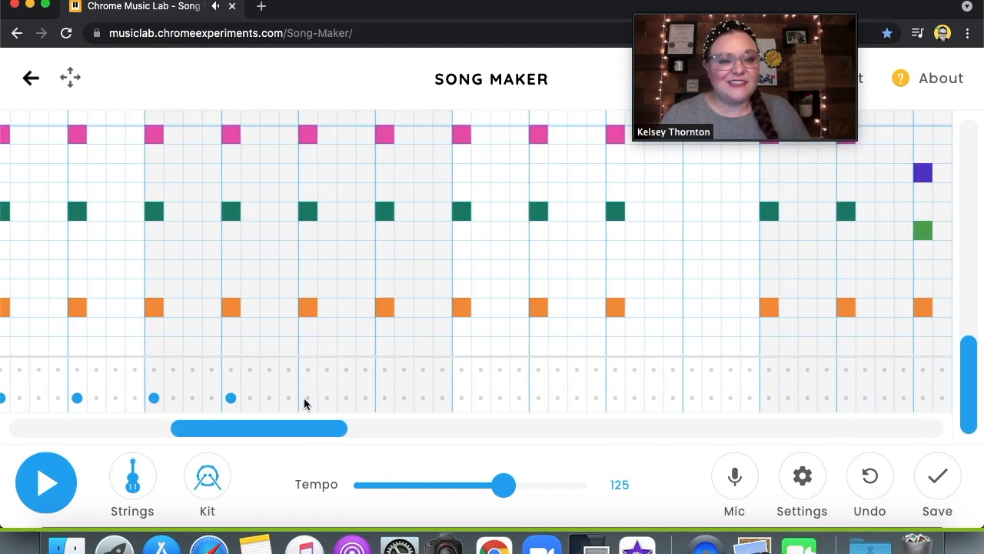
left_click_drag(292, 430, 332, 438)
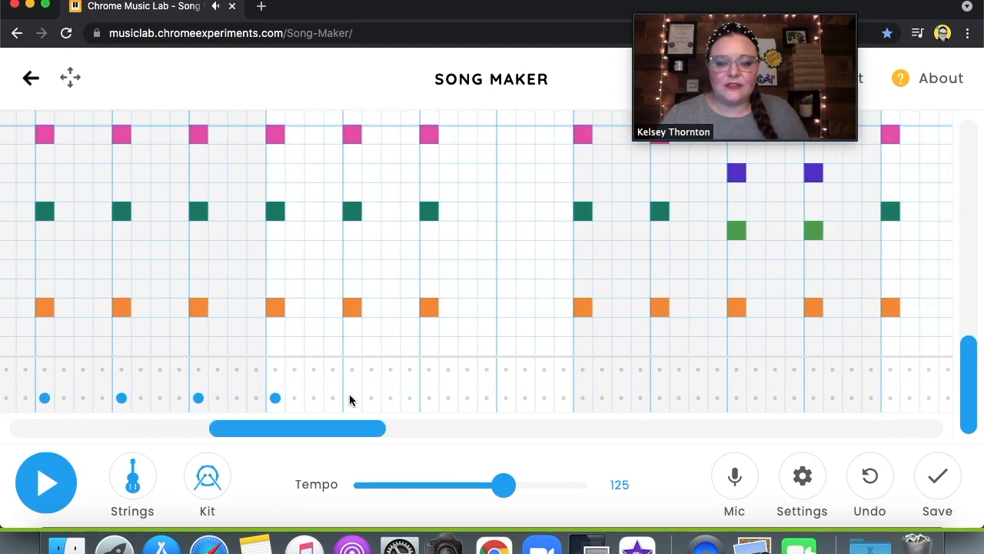
left_click_drag(336, 428, 359, 431)
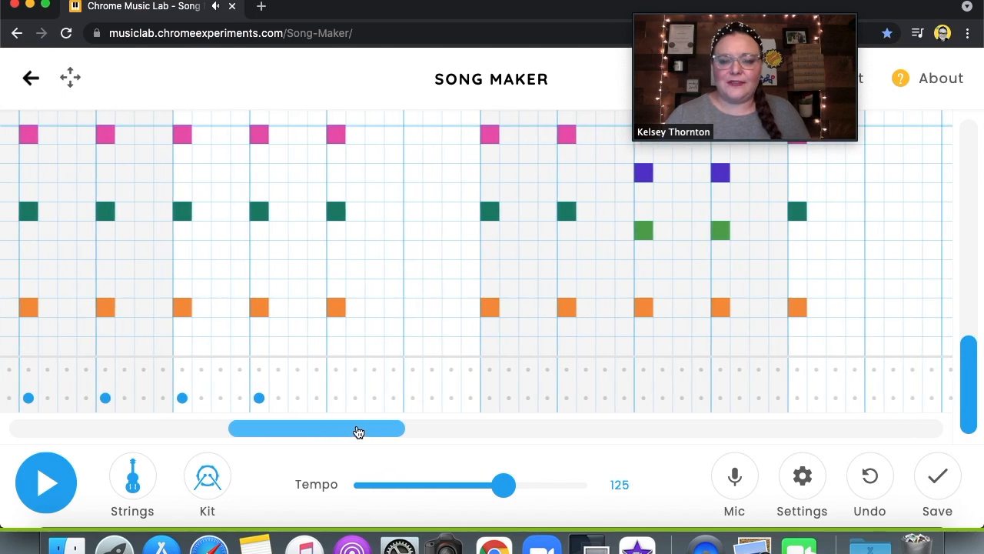
left_click(336, 397)
Add lower-row percussion hits on all four beats of bar 6 and on beat 1 of bar 7.
left_click_drag(346, 431, 383, 431)
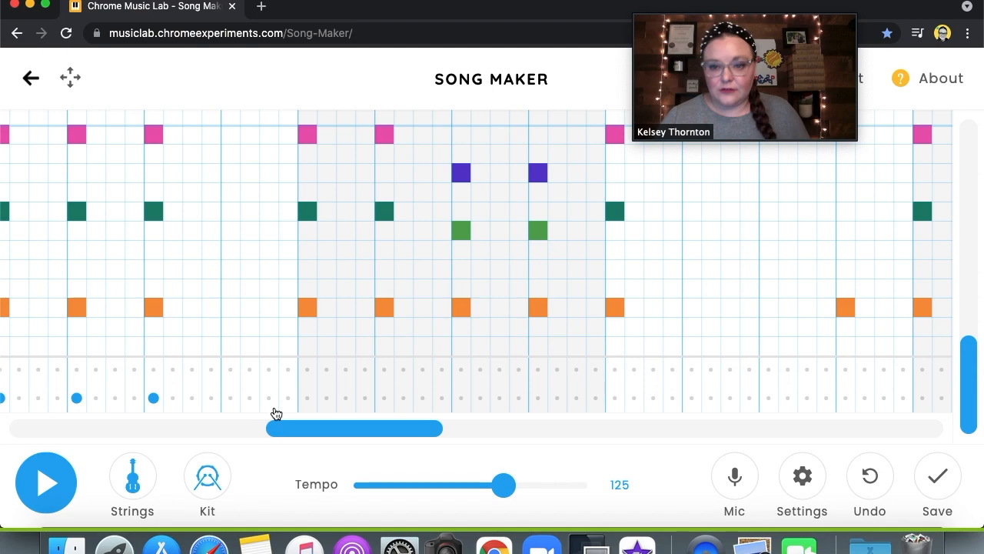
left_click(307, 397)
left_click(384, 398)
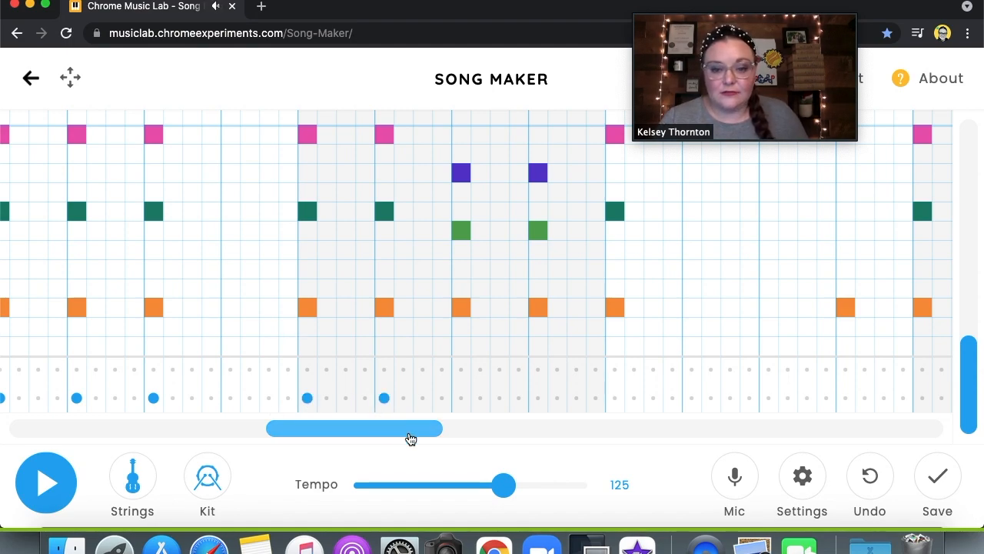
left_click_drag(410, 438, 433, 441)
left_click(211, 397)
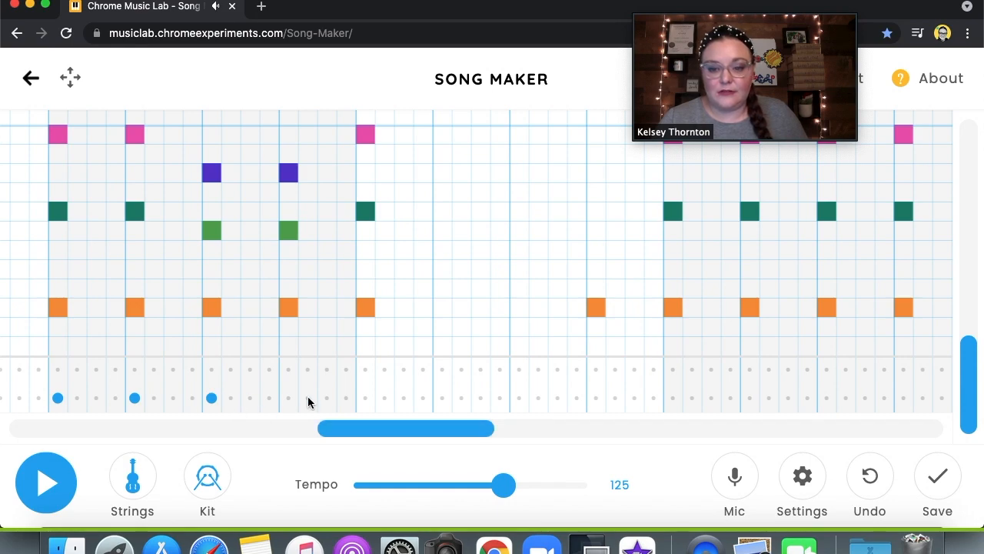
left_click(288, 397)
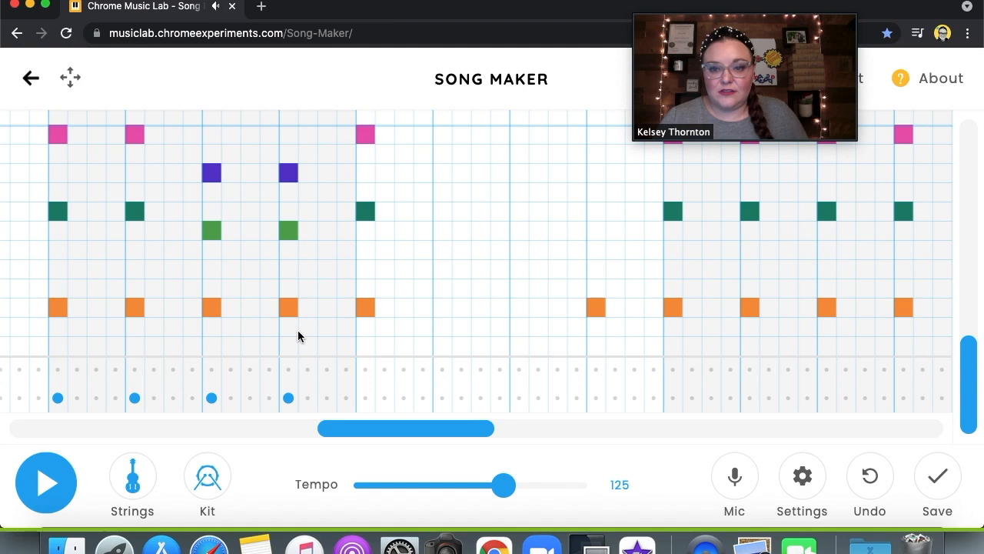
left_click(366, 398)
Place lower-row percussion hits on all four beats of bar 8.
left_click_drag(402, 437, 484, 439)
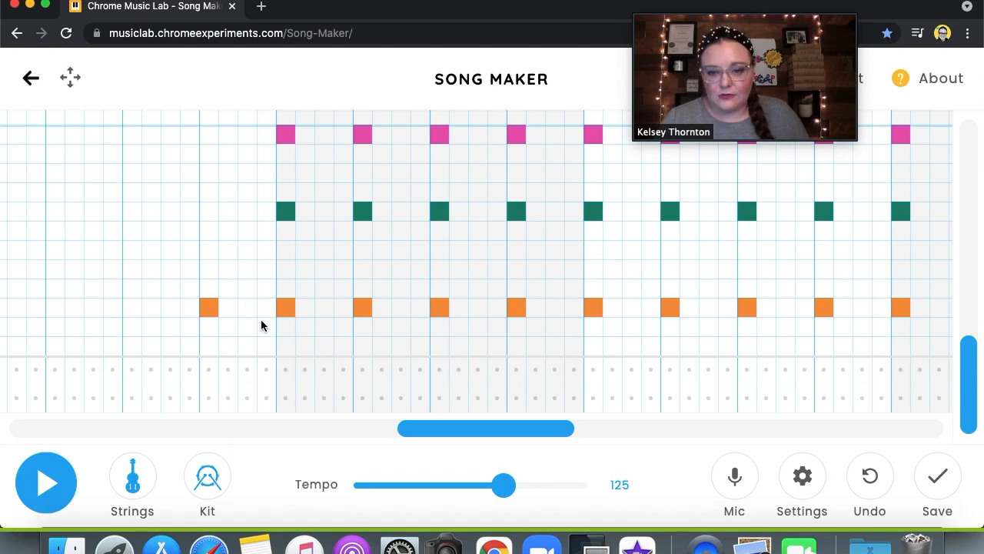
left_click(285, 397)
left_click(362, 398)
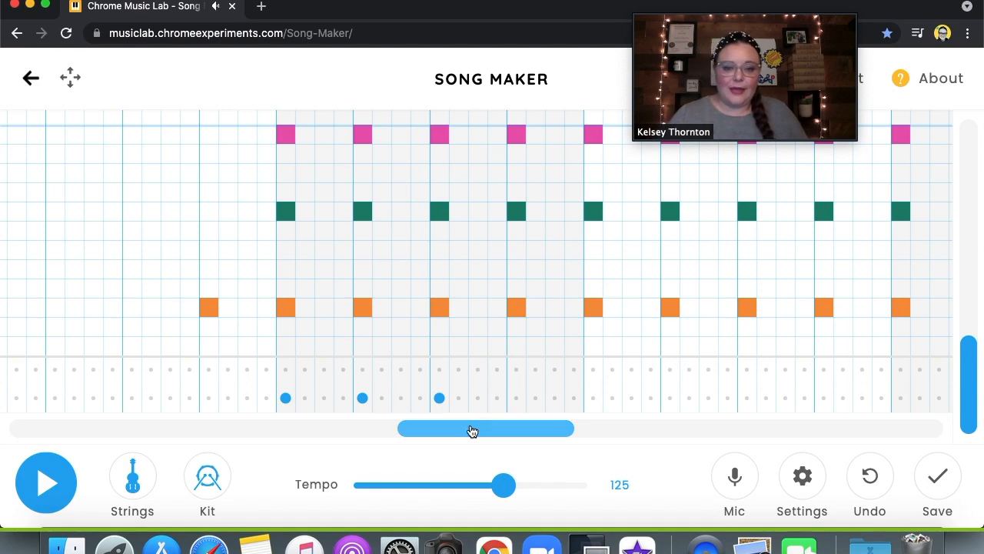
left_click_drag(471, 431, 520, 433)
left_click(270, 398)
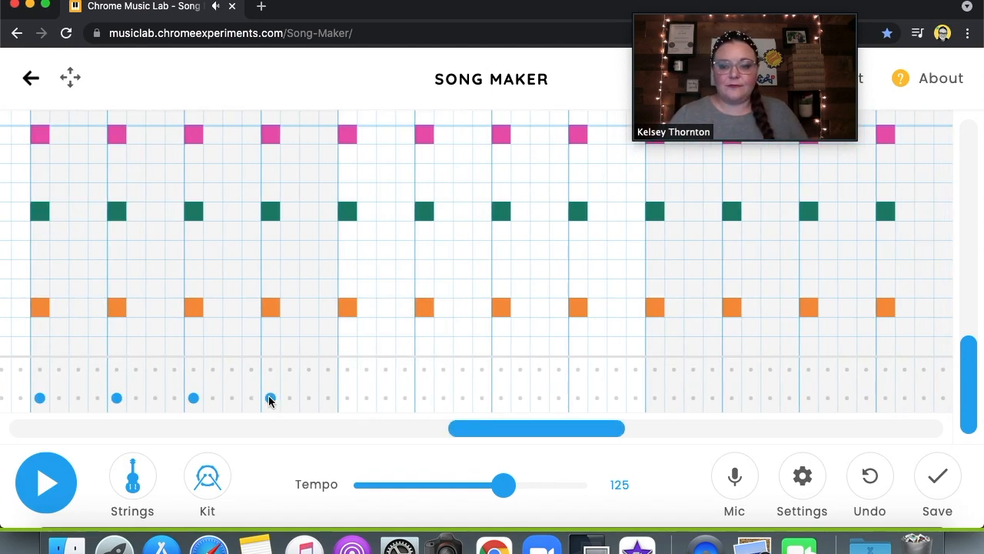
Place lower-row percussion hits on all four beats of bar 9.
left_click(347, 398)
left_click(424, 397)
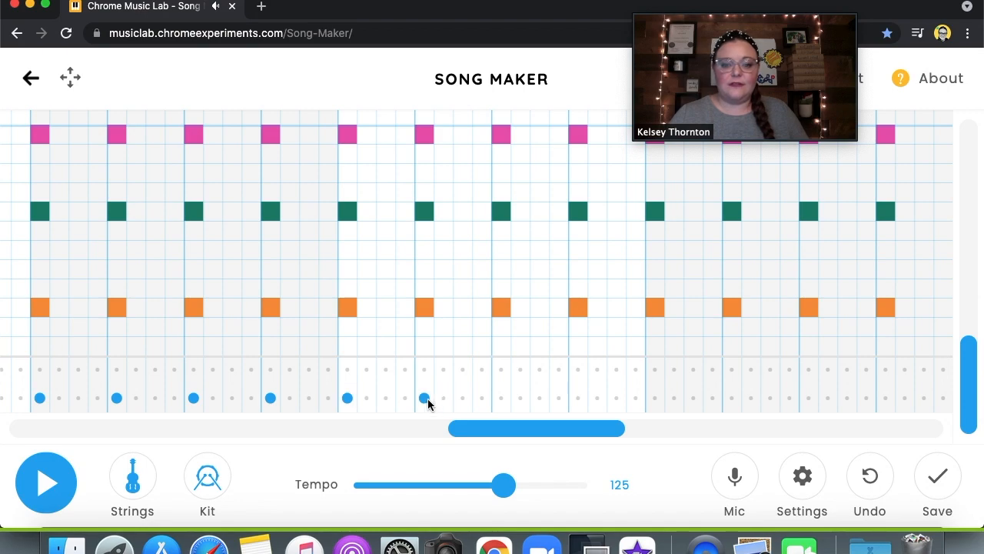
left_click_drag(514, 433, 567, 443)
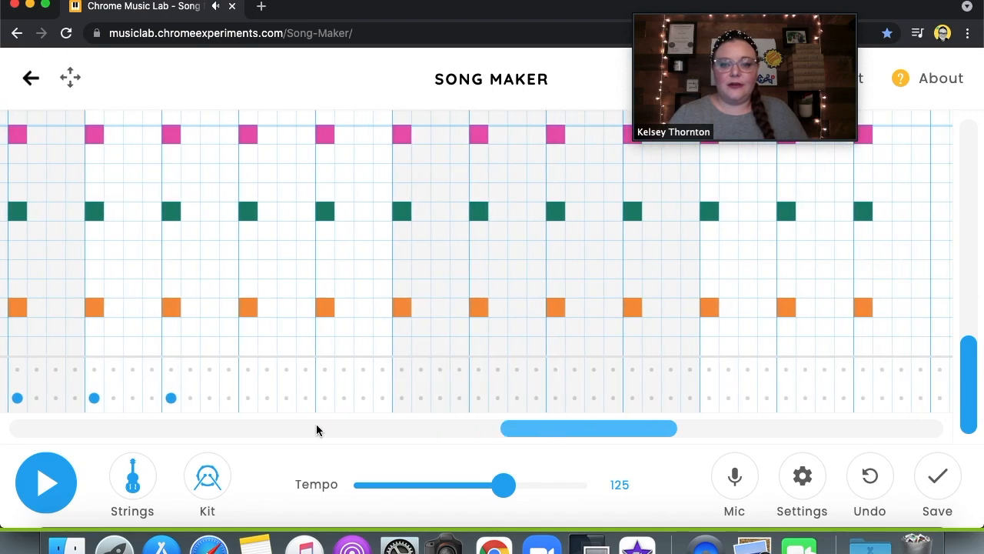
left_click(247, 397)
left_click(324, 398)
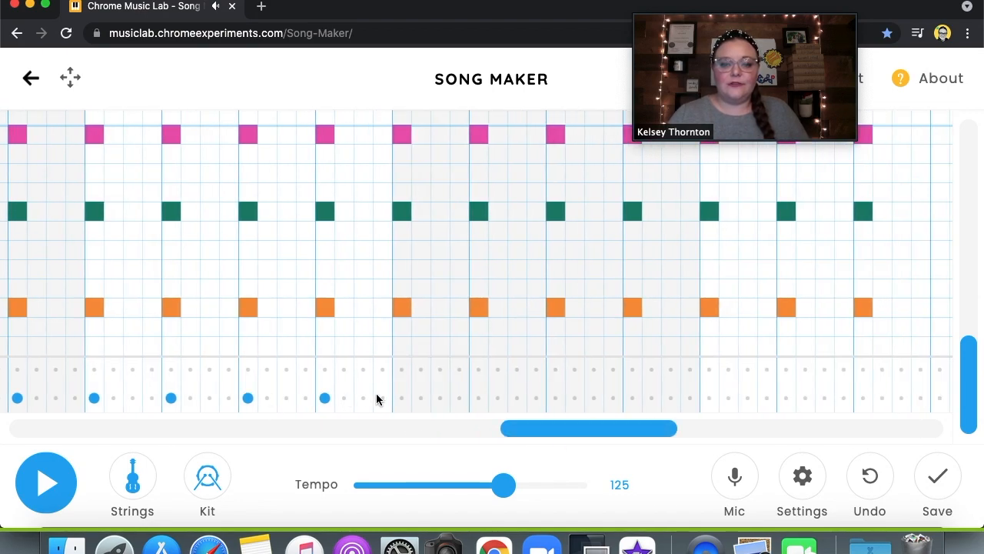
Add lower-row percussion hits on all four beats of bar 10 and on beats 1 to 3 of bar 11.
left_click(402, 397)
left_click(478, 397)
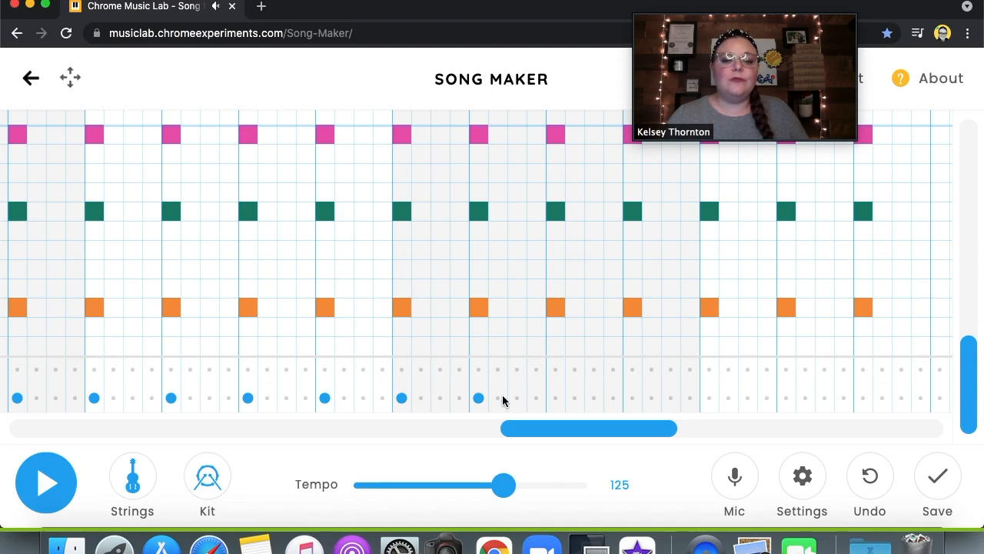
left_click(555, 397)
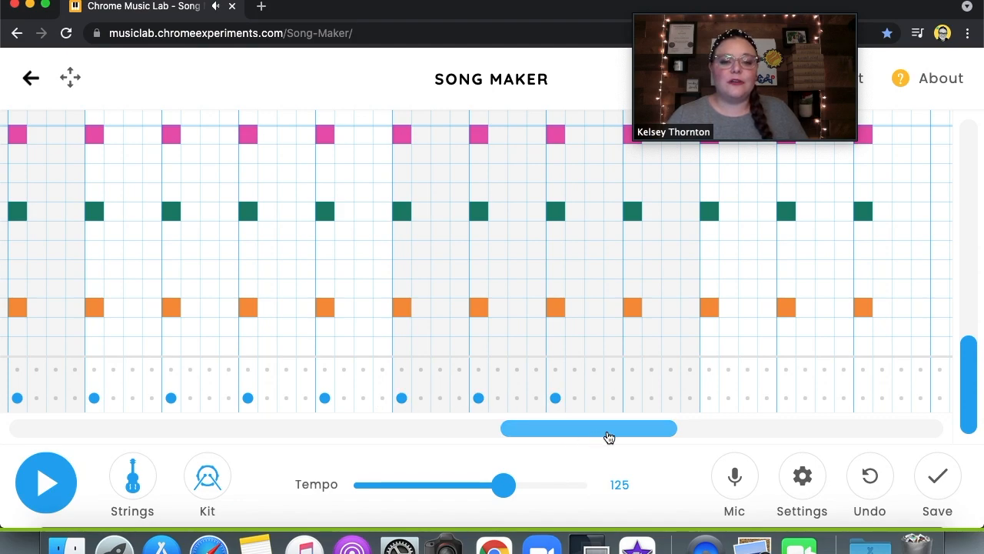
left_click_drag(608, 435, 641, 439)
left_click(329, 398)
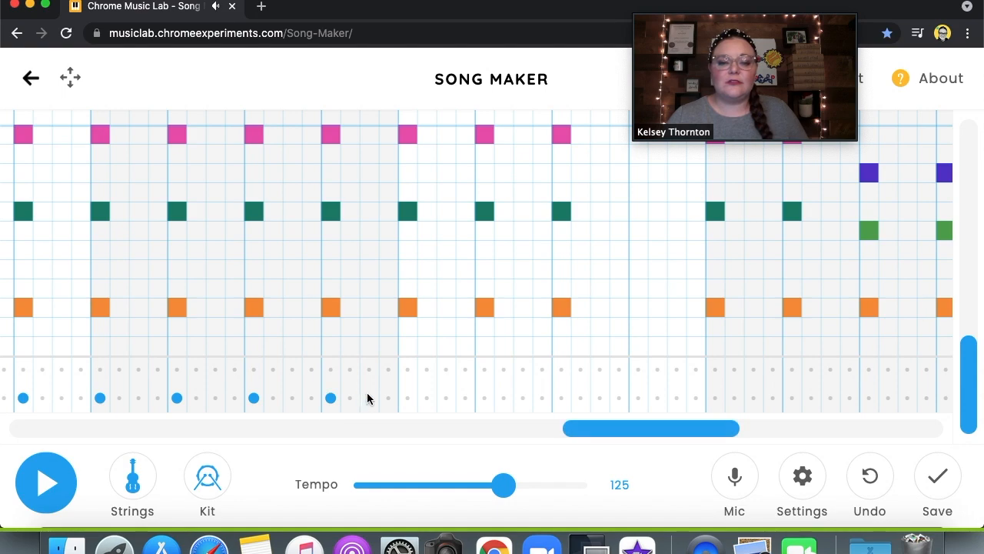
left_click(407, 398)
left_click(485, 398)
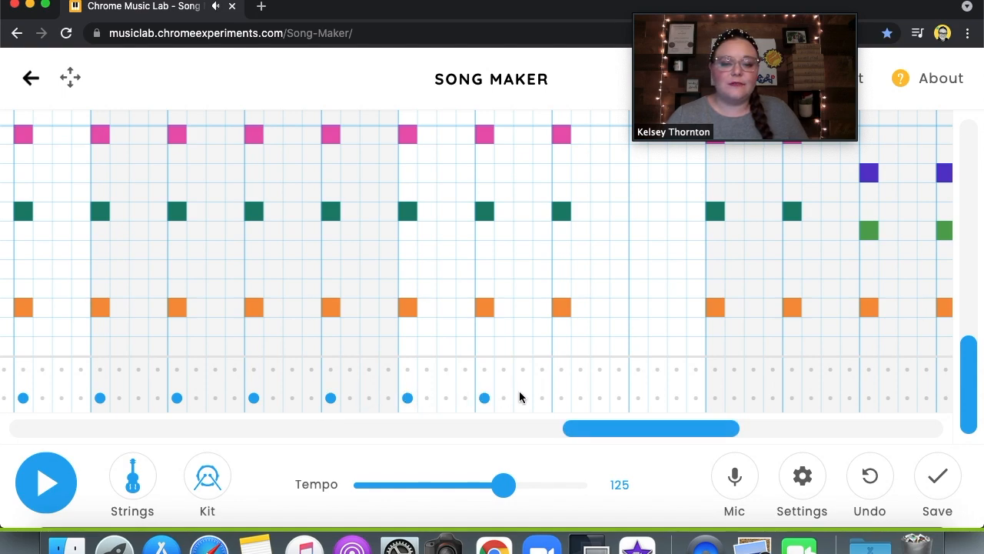
Add lower-row percussion hits on all four beats of bar 12 and on beat 1 of bar 13.
left_click_drag(672, 433, 761, 421)
left_click(279, 397)
left_click(356, 396)
left_click(432, 397)
left_click(507, 397)
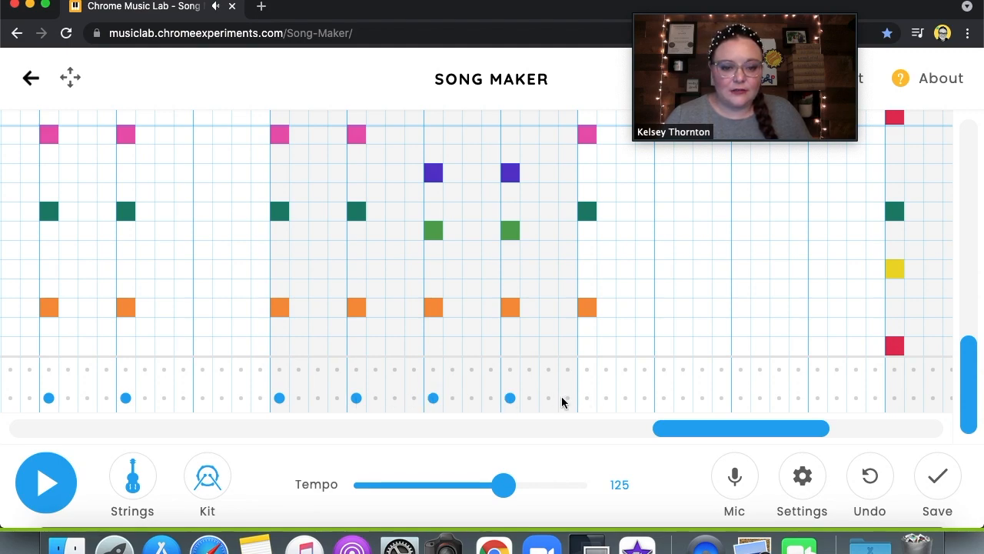
left_click(587, 397)
Play the song from bar 1 through the last bar to check the chords and beat, and stop playback.
left_click_drag(707, 429, 798, 443)
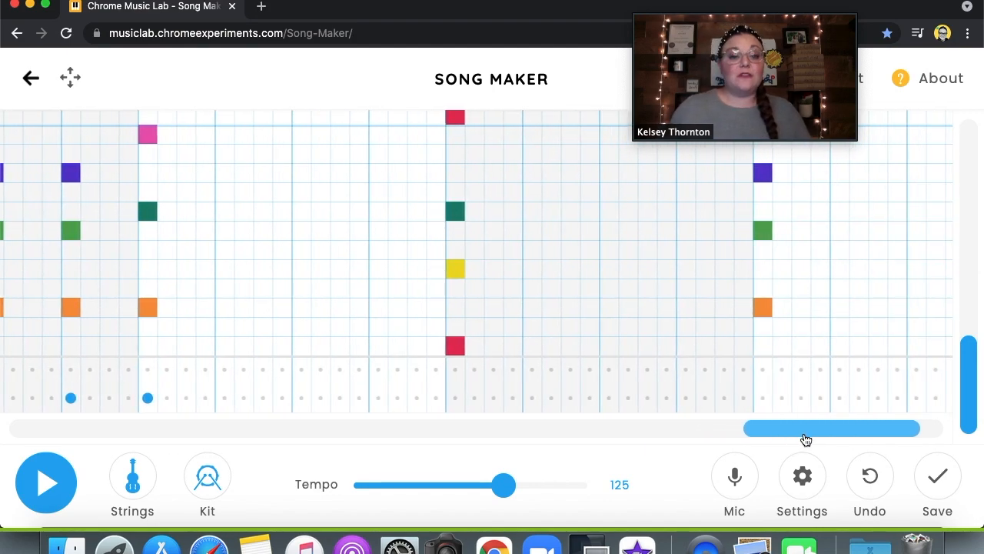
scroll(806, 439, "right", 3)
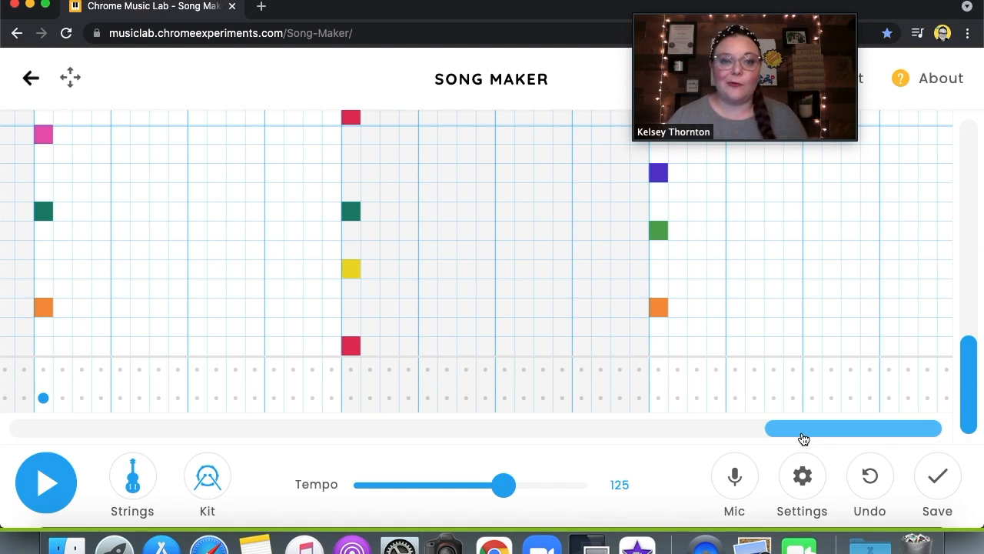
left_click_drag(785, 436, 7, 388)
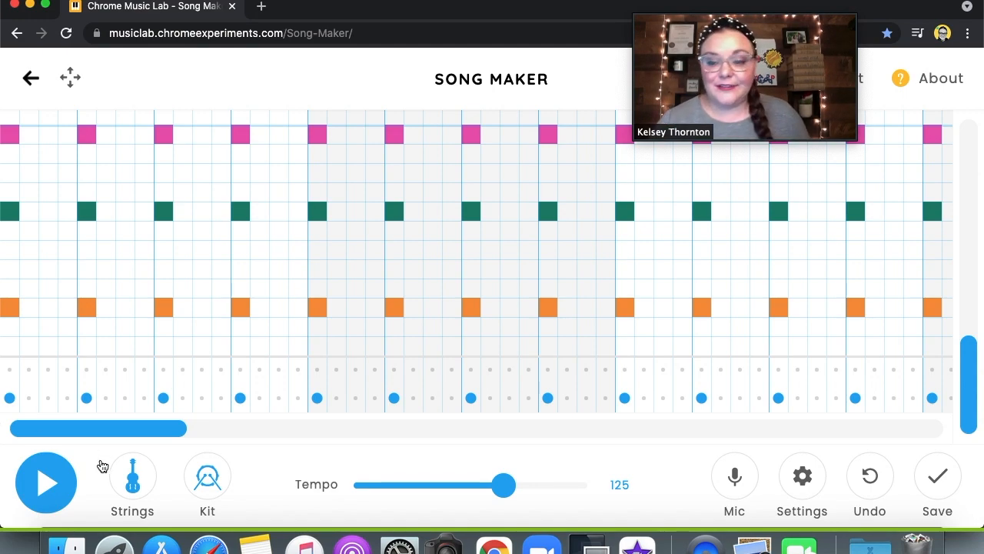
left_click(46, 497)
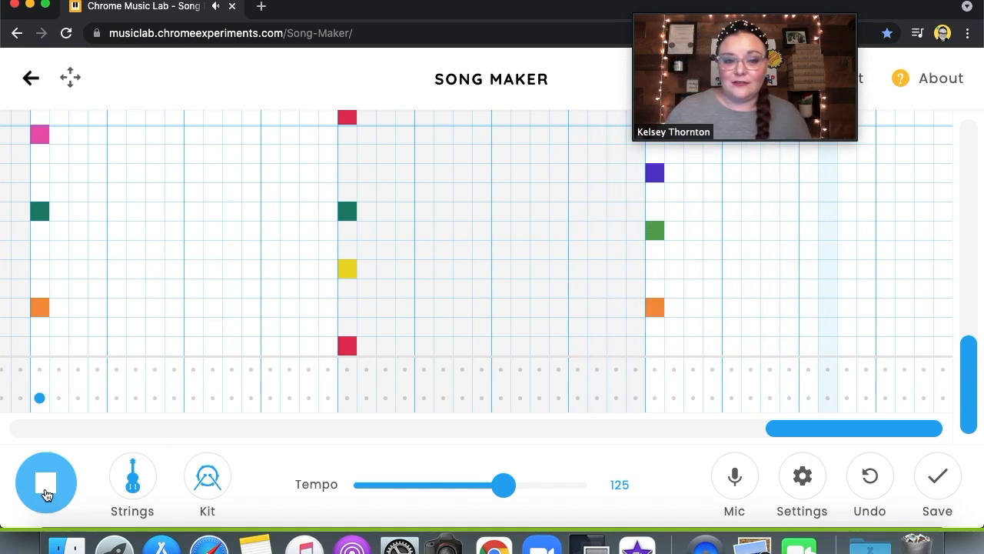
left_click(54, 489)
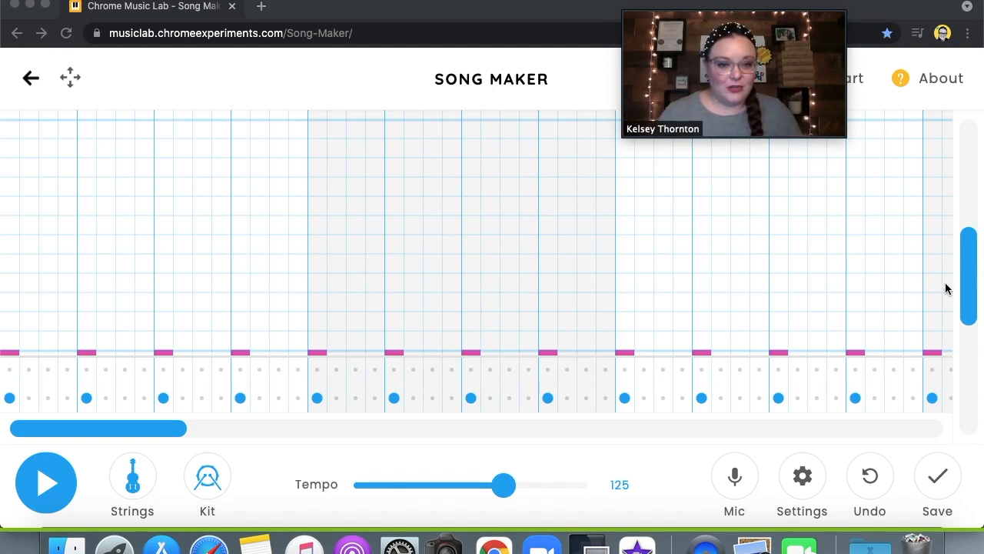
Enter a melody figure on the first seven sixteenths of bar 2: dark green twice, pink, red, orange, red, orange.
left_click(969, 304)
mouse_move(968, 306)
left_mouse_down()
mouse_move(973, 287)
mouse_move(974, 307)
left_mouse_up()
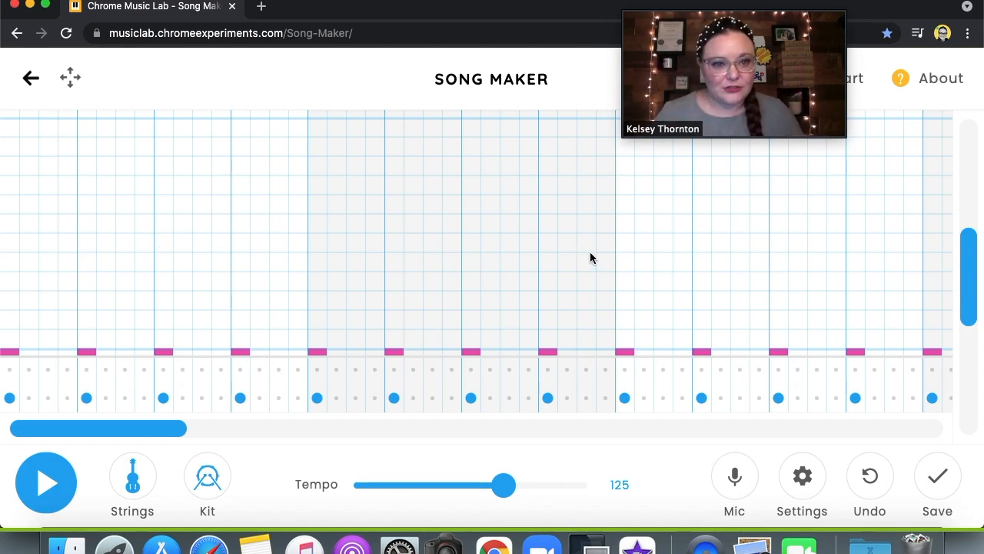
scroll(969, 268, "up", 2)
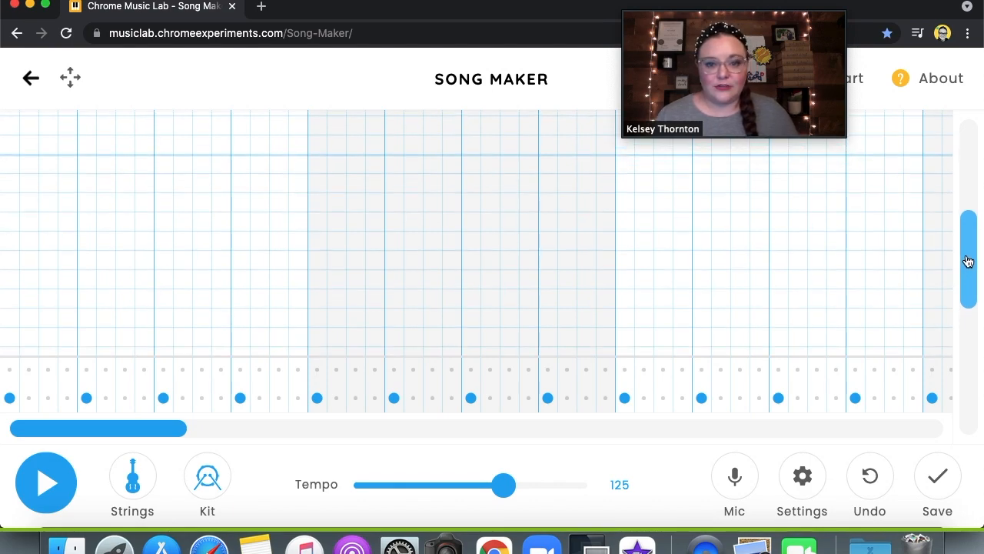
left_click_drag(968, 266, 969, 283)
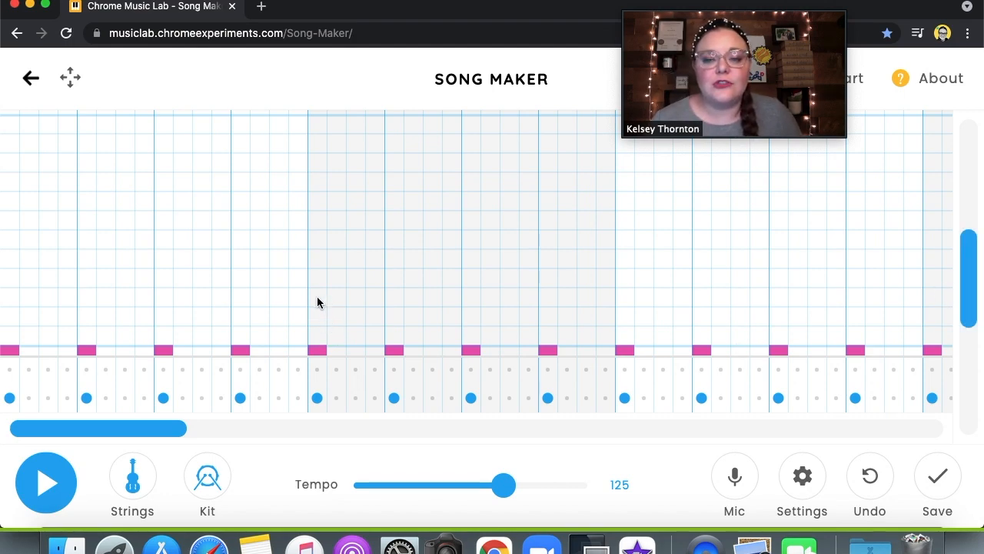
left_click(319, 206)
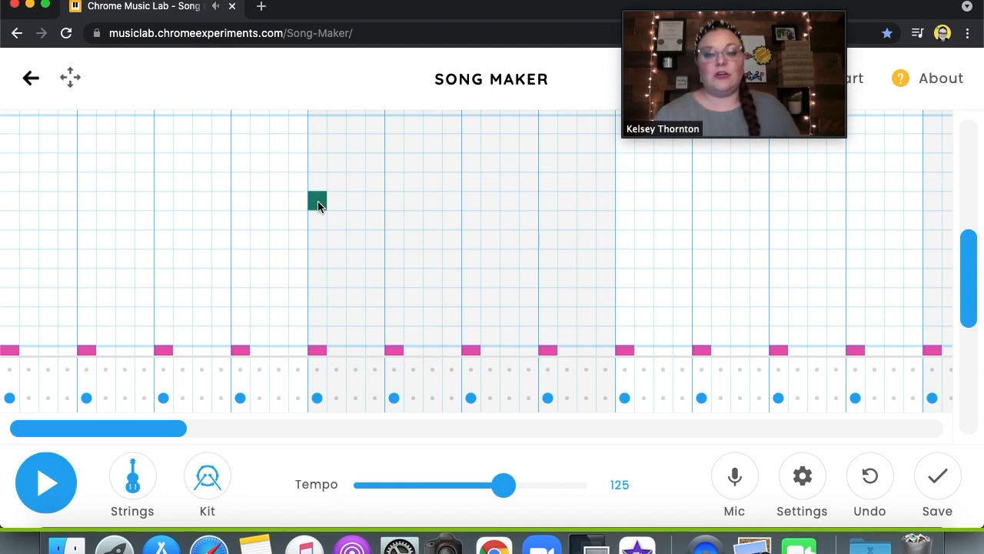
left_click(338, 203)
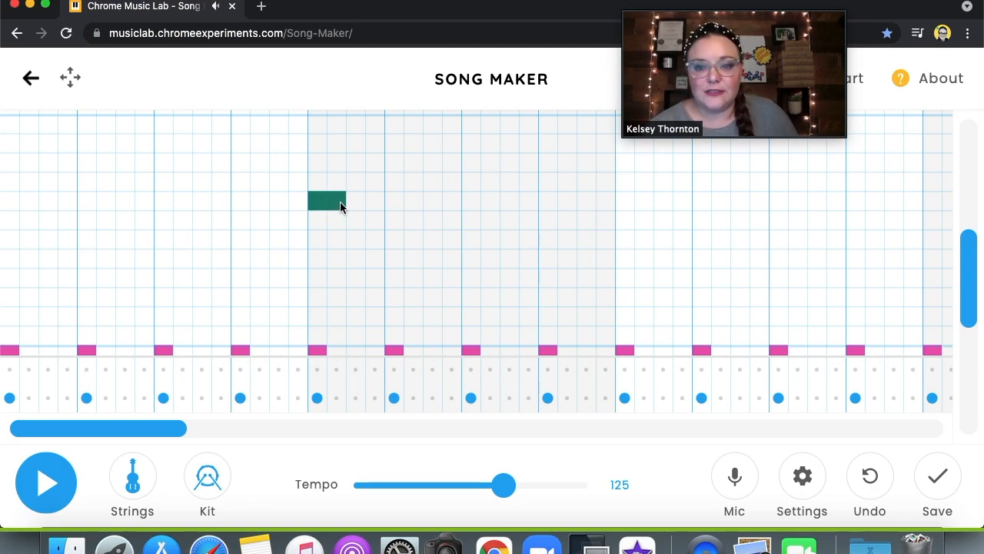
left_click(356, 126)
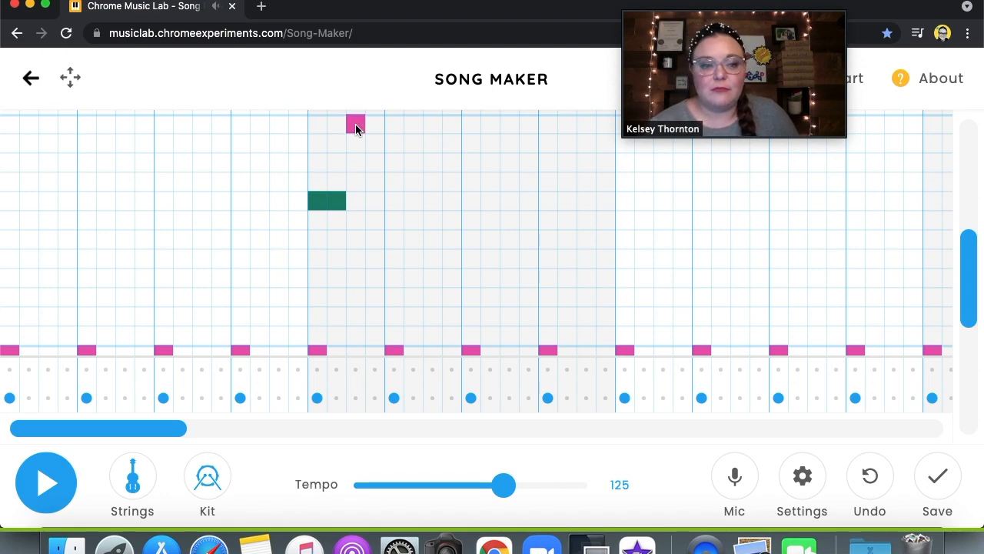
left_click_drag(968, 301, 970, 270)
left_click(373, 163)
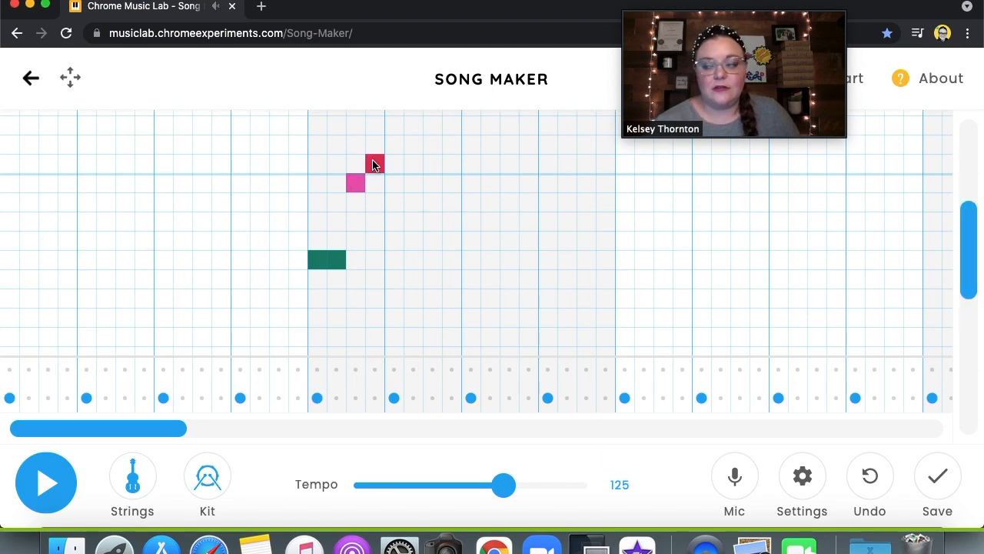
left_click(393, 125)
left_click(413, 165)
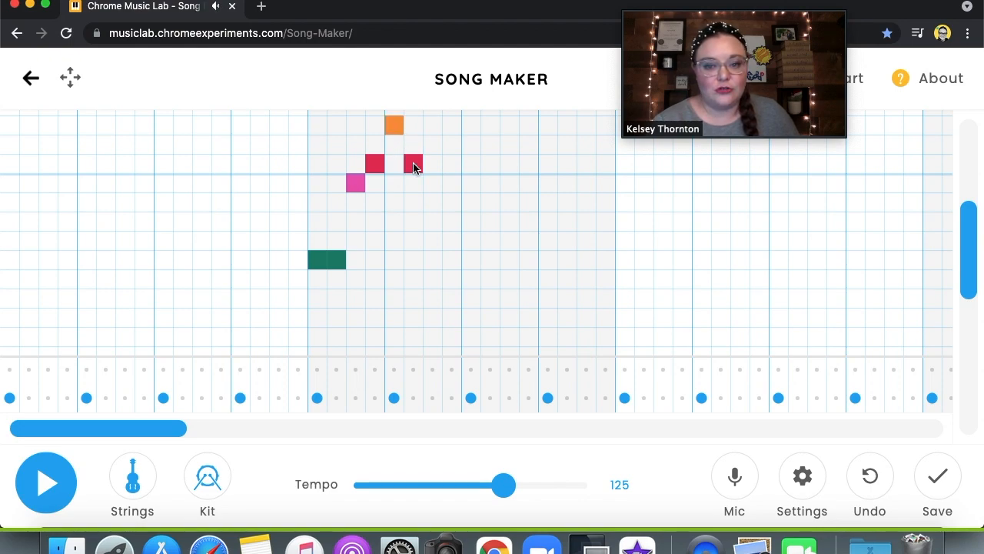
left_click(432, 127)
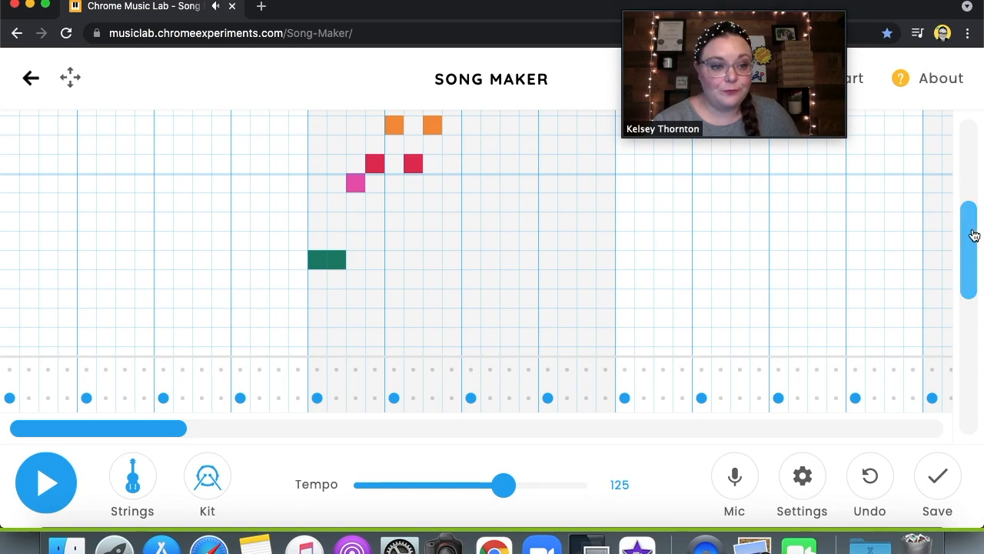
Repeat the bar 2 melody figure at the start of bar 3, using the same seven pitches and rhythm.
mouse_move(970, 248)
left_mouse_down()
mouse_move(961, 303)
mouse_move(977, 258)
left_mouse_up()
left_click_drag(167, 437, 224, 439)
left_click(336, 216)
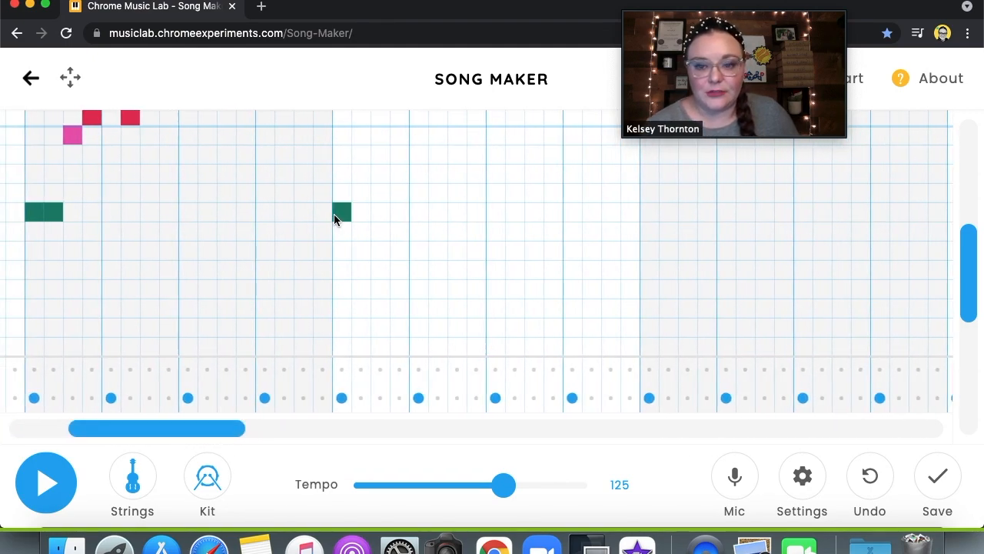
left_click(355, 217)
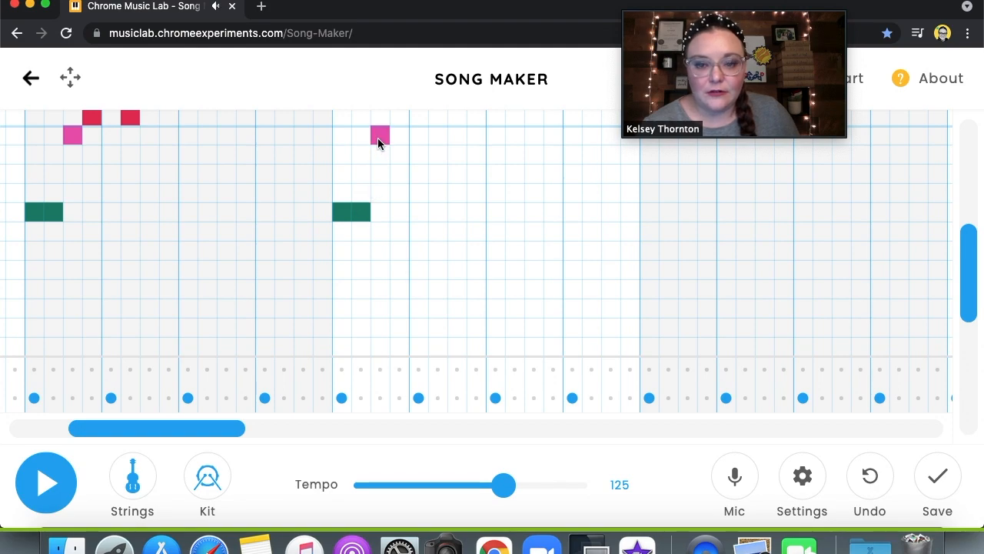
left_click_drag(966, 279, 967, 240)
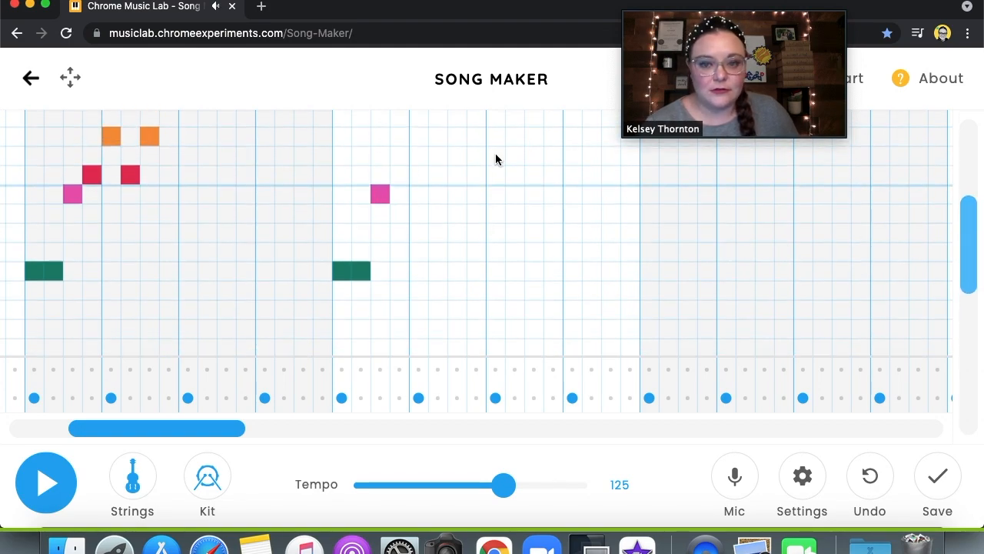
left_click(399, 175)
left_click(419, 138)
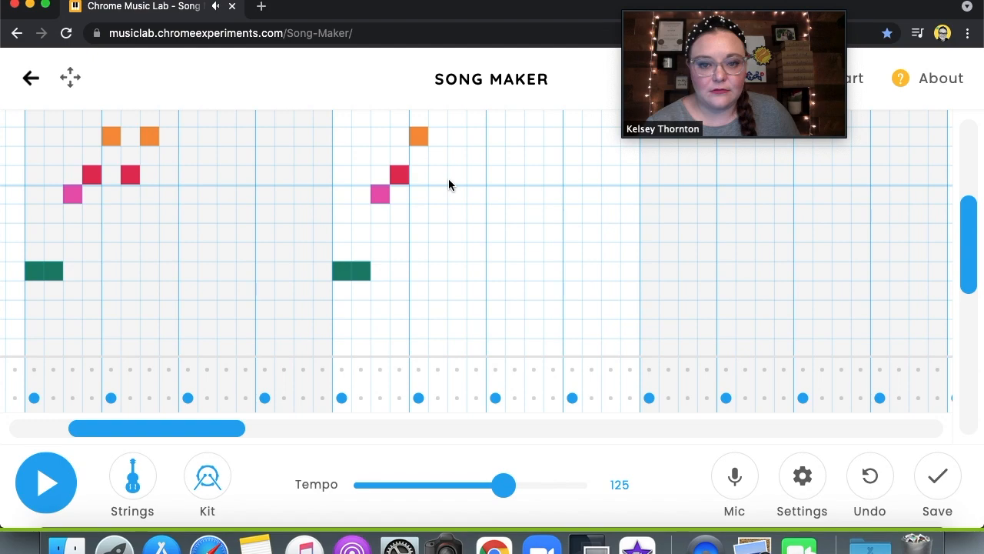
left_click(456, 137)
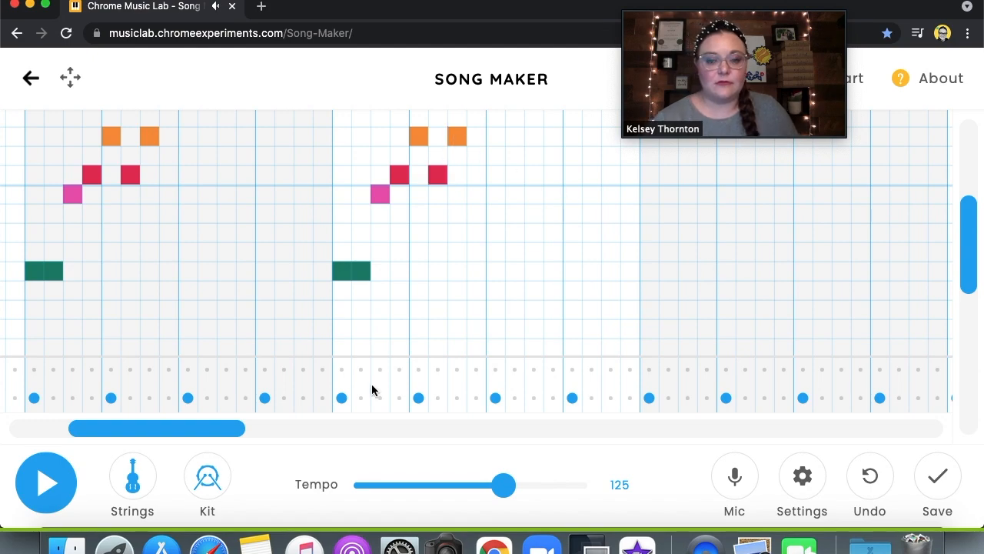
Repeat the same seven-note melody figure at the start of bar 4, from two dark-green notes up to orange.
left_click_drag(192, 437, 266, 444)
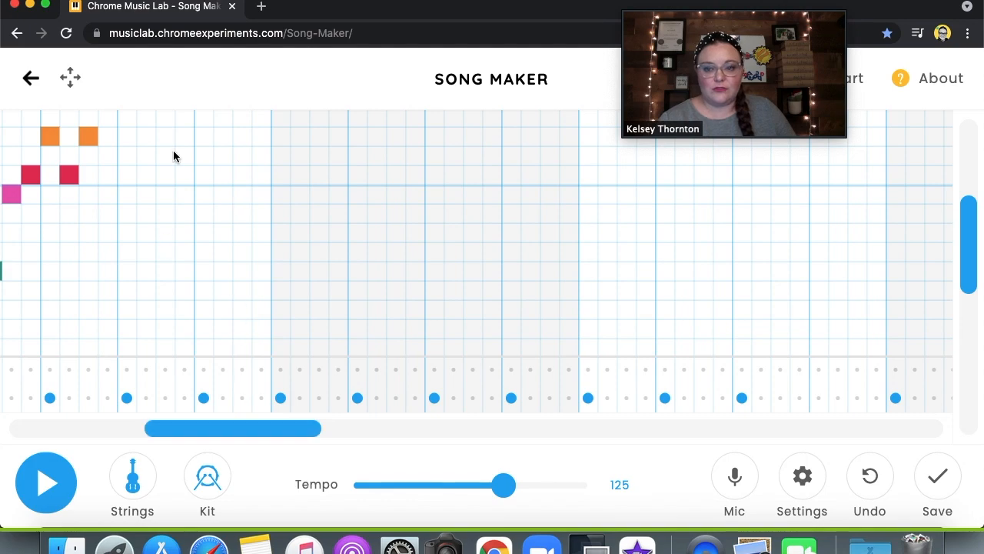
left_click(280, 233)
left_click_drag(277, 234, 280, 272)
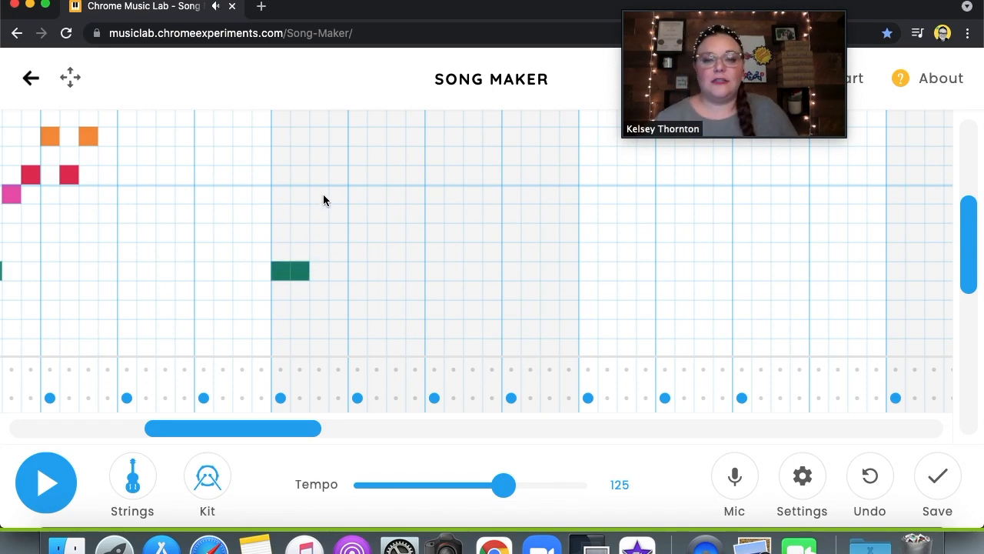
left_click(337, 176)
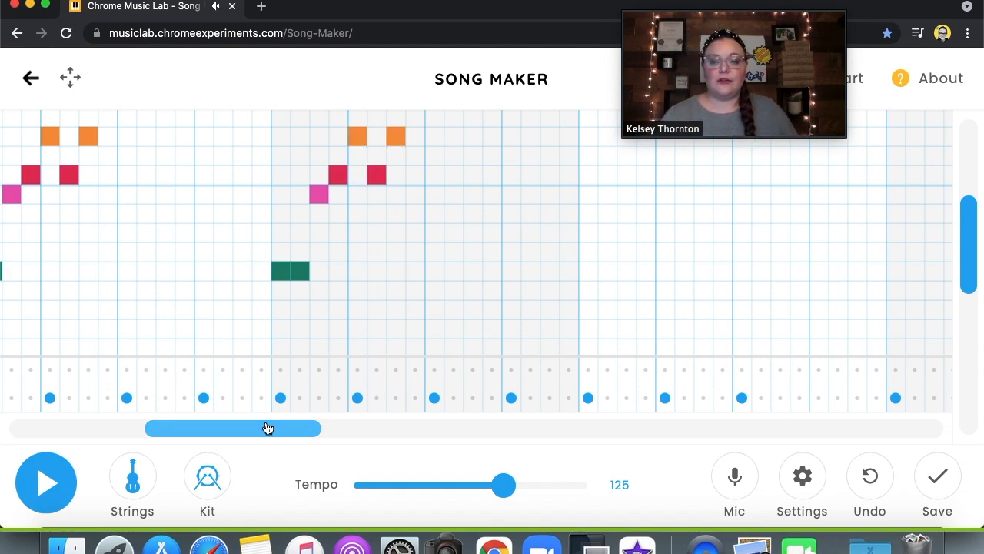
Stack a lime note and the green note directly above it on the first sixteenth of bar 5.
left_click_drag(282, 433, 302, 465)
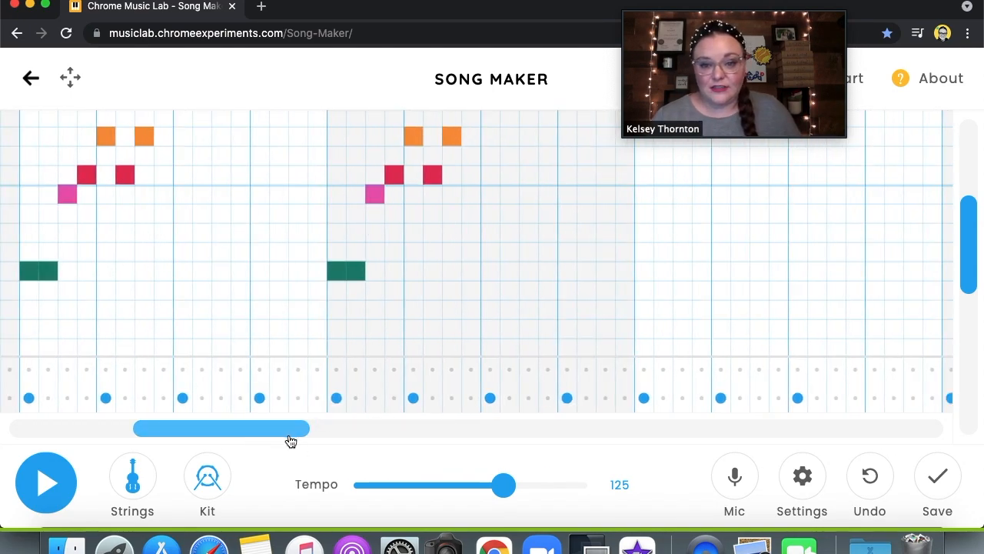
scroll(290, 441, "right", 3)
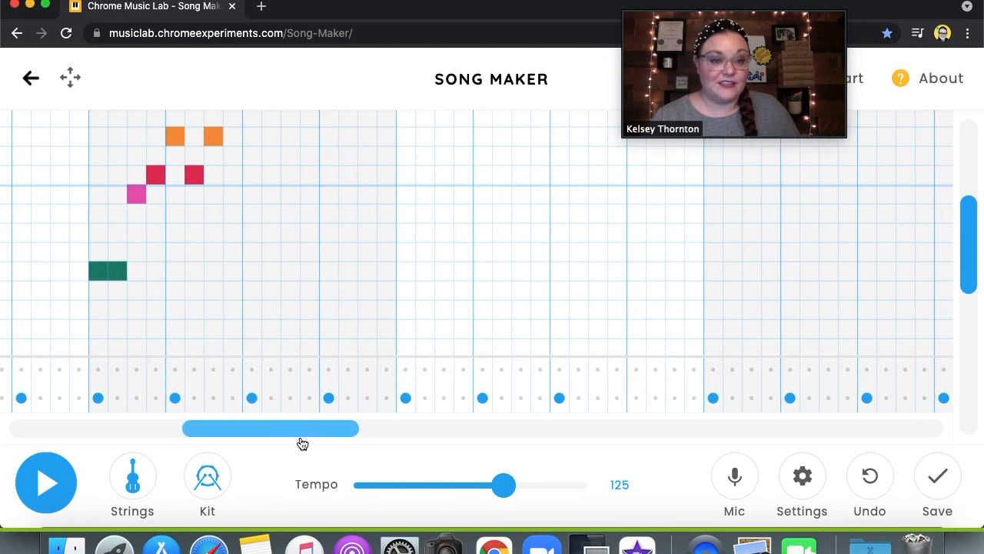
scroll(302, 444, "left", 1)
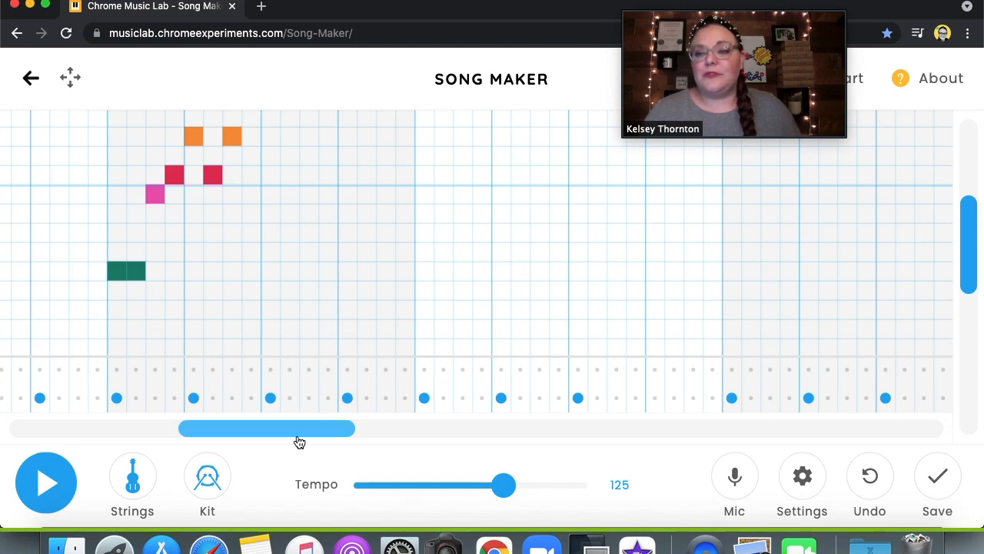
left_click_drag(305, 441, 316, 446)
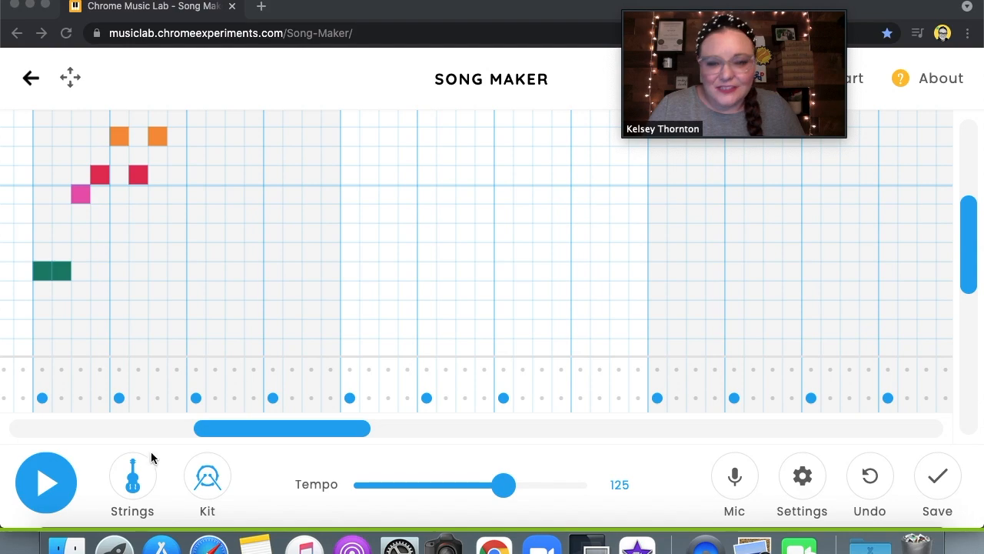
left_click(317, 438)
left_click_drag(317, 438, 323, 438)
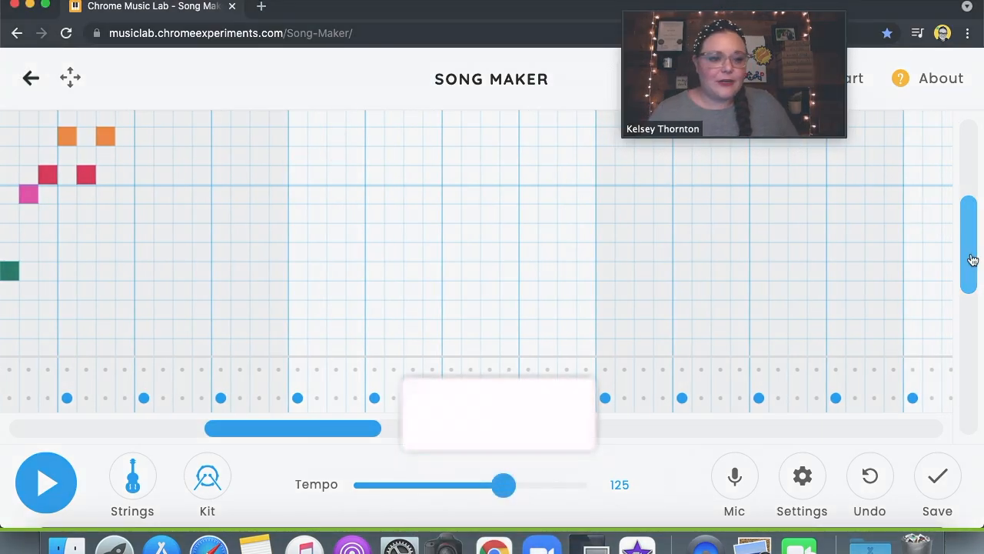
left_click_drag(973, 253, 974, 219)
left_click(300, 187)
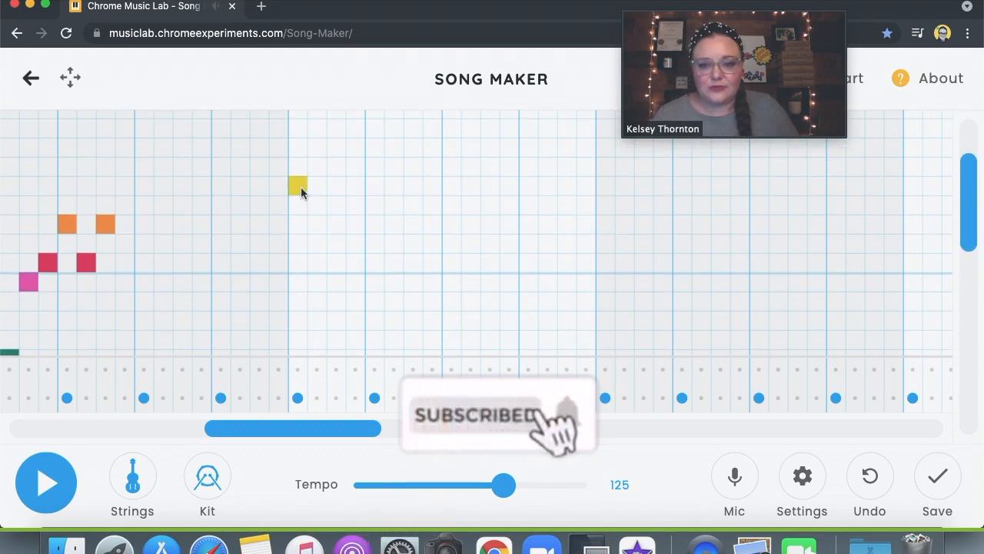
left_click(295, 166)
left_click(295, 147)
left_click(299, 186)
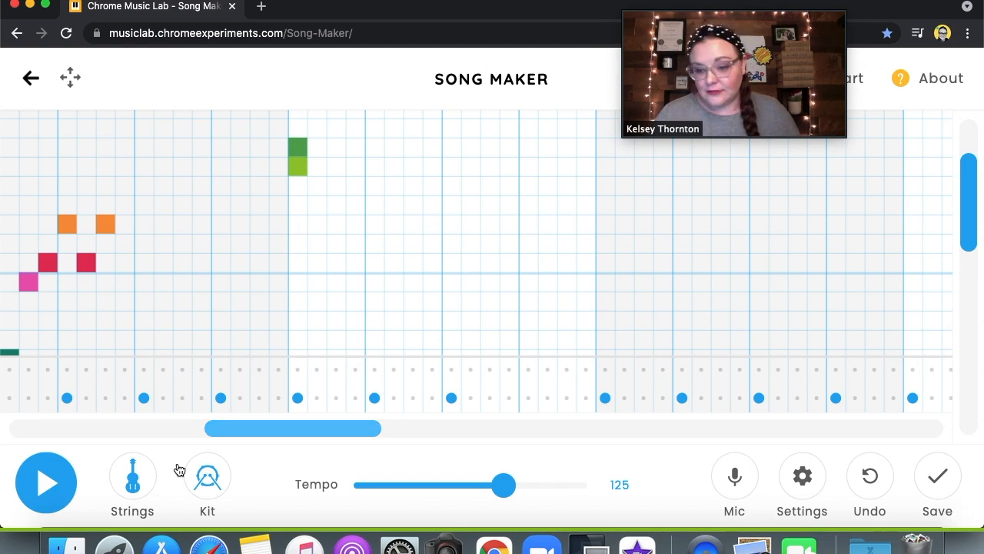
Play the song as far as bar 5 to check the melody, and stop playback.
left_click(58, 496)
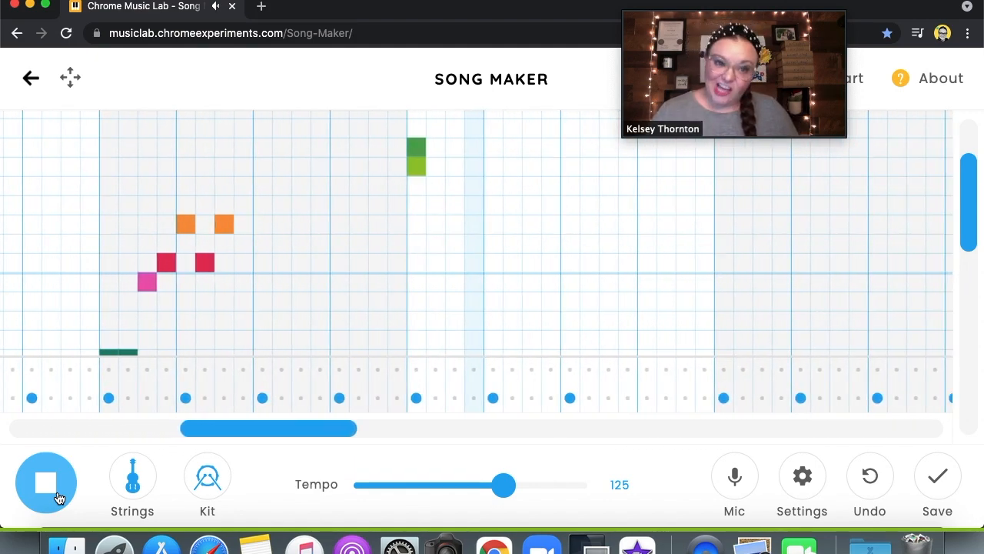
left_click(58, 498)
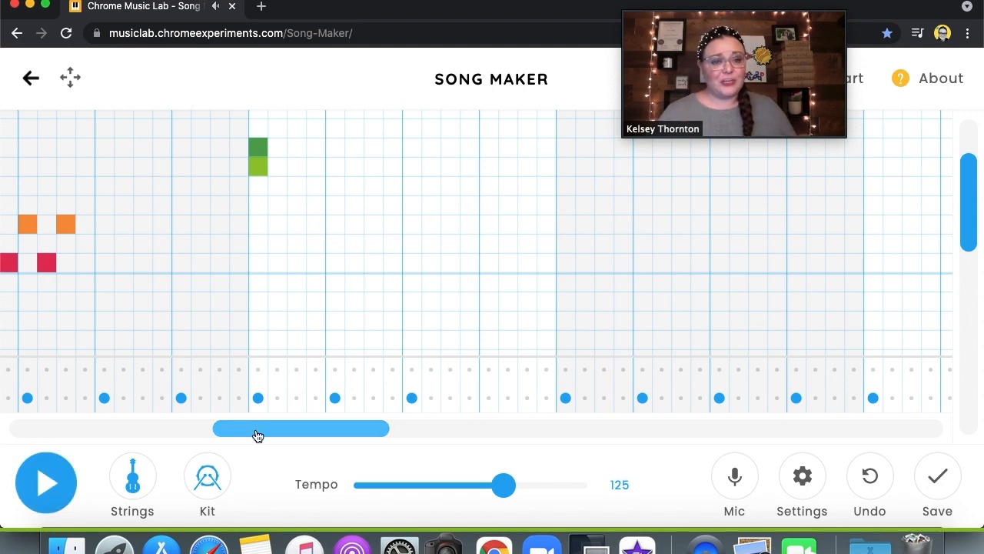
Fill beats 1 and 2 of bar 6 with a sustained pink note and a dark-green note four rows below it.
left_click_drag(279, 435, 305, 437)
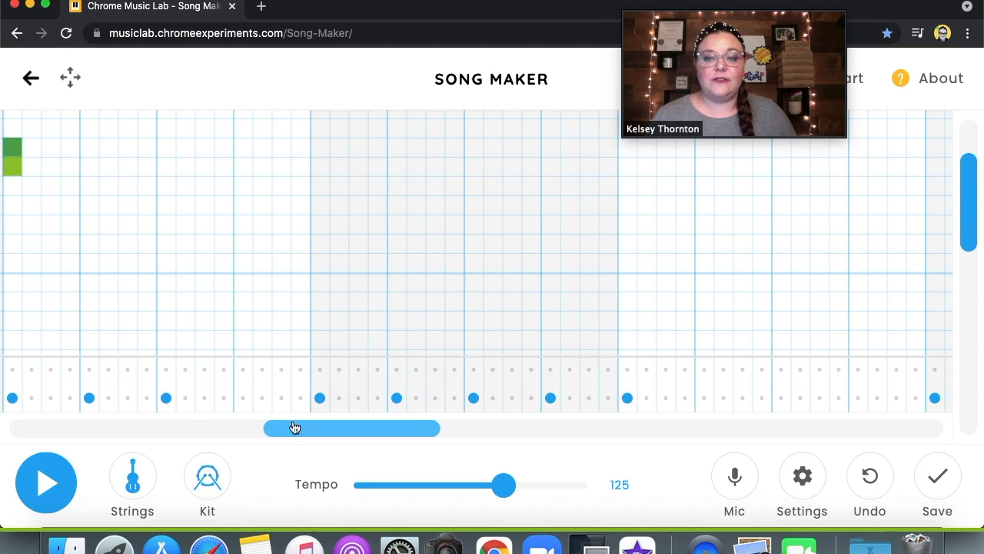
left_click_drag(973, 182, 980, 257)
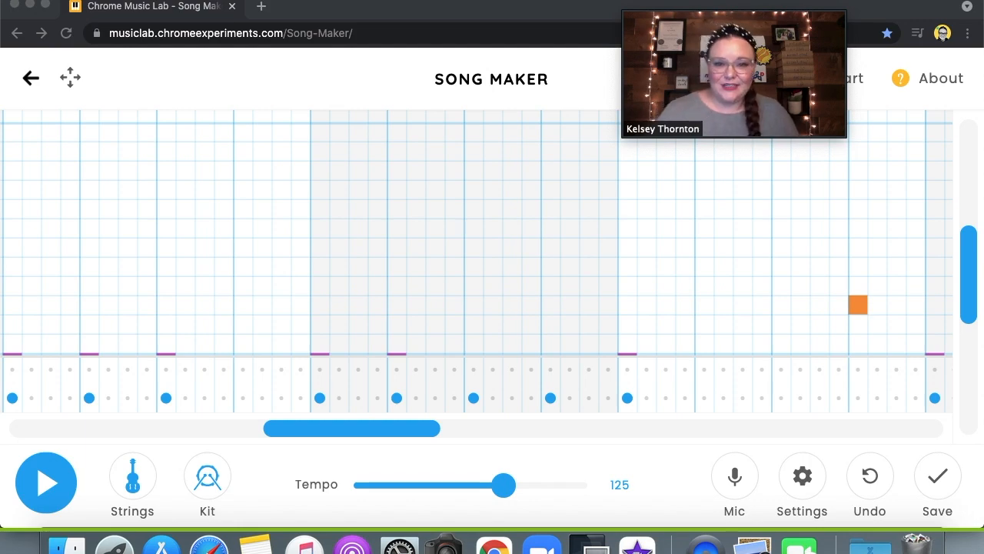
left_click(321, 140)
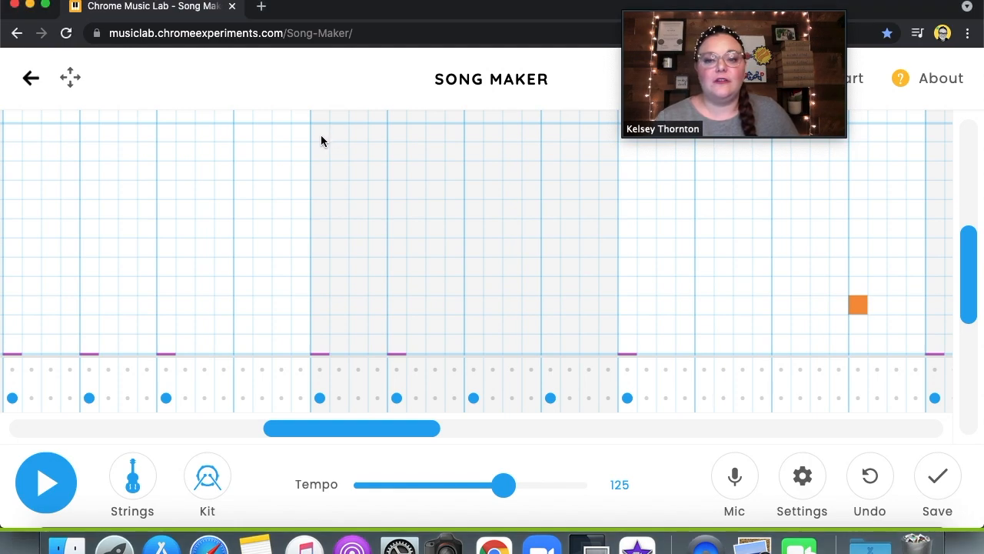
left_click(320, 134)
left_click_drag(362, 140, 376, 140)
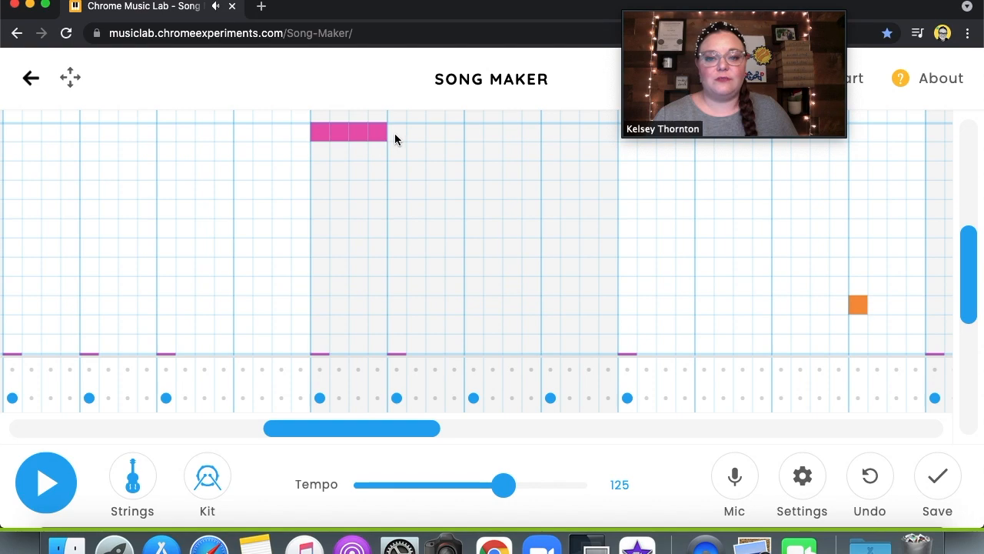
left_click_drag(444, 139, 446, 137)
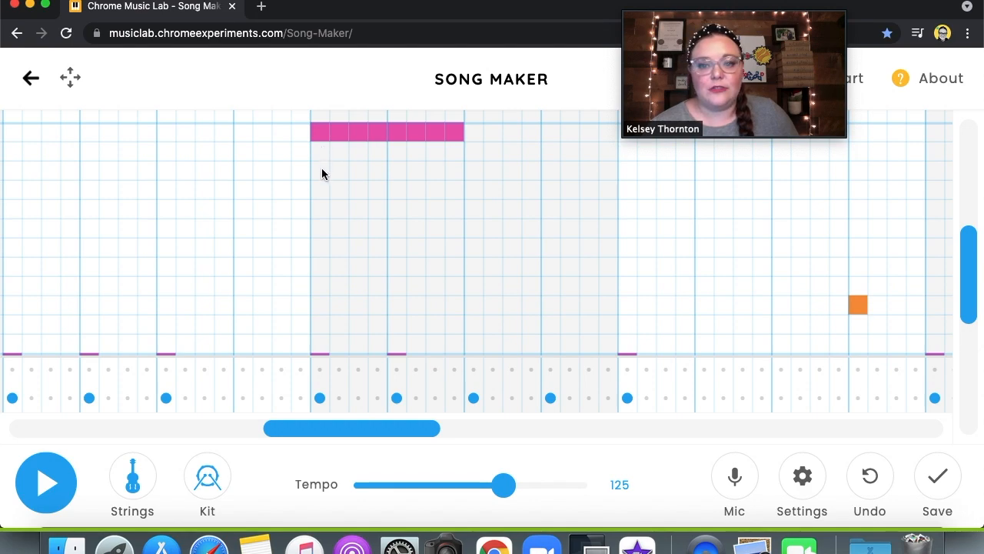
left_click_drag(321, 214, 356, 215)
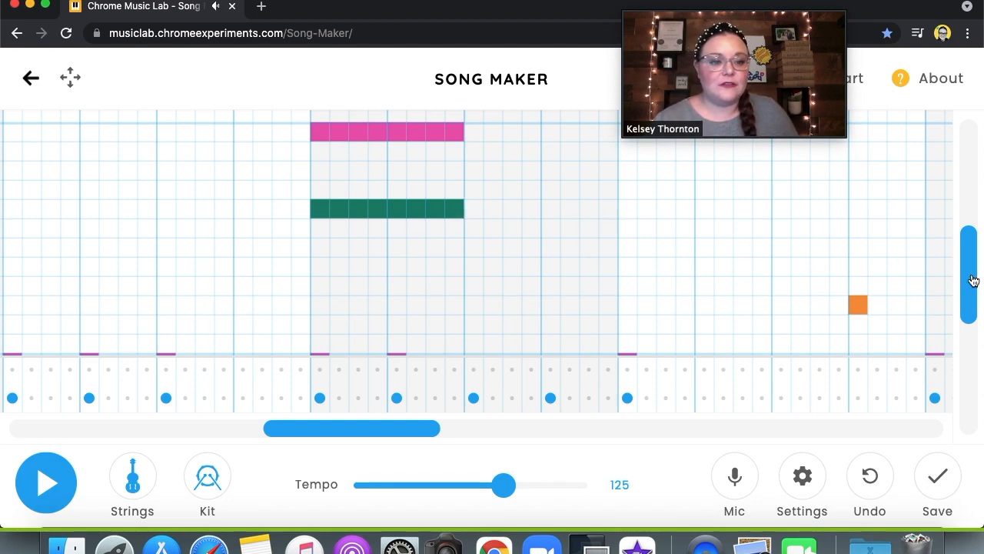
Fill beat 3 of bar 6 with a sustained red note and a purple note three rows below it.
scroll(979, 242, "up", 2)
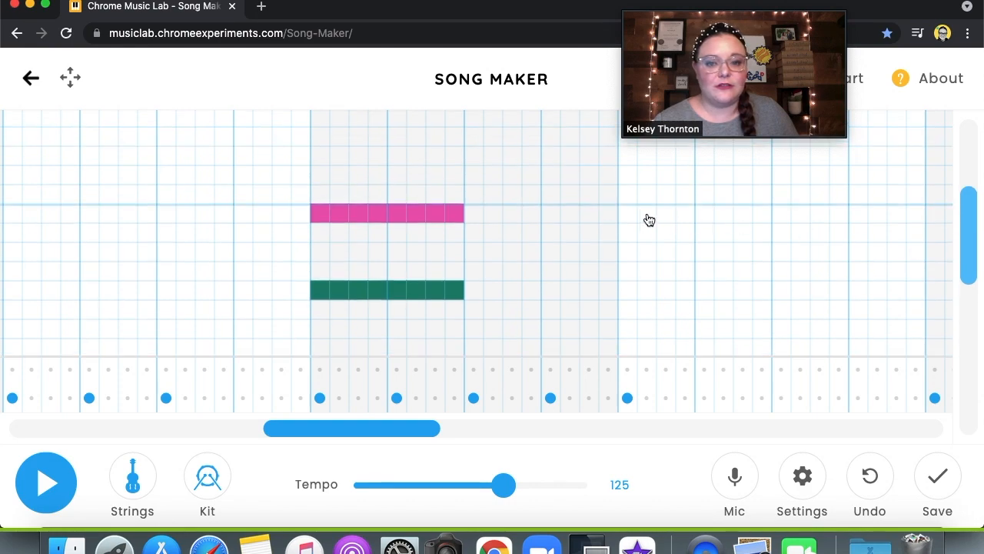
left_click_drag(472, 194, 528, 194)
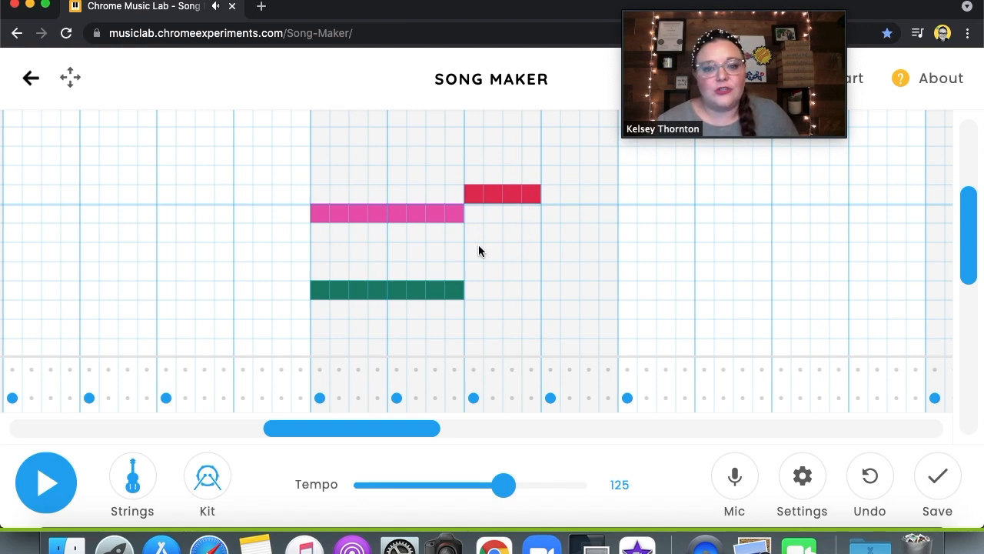
left_click_drag(478, 251, 498, 256)
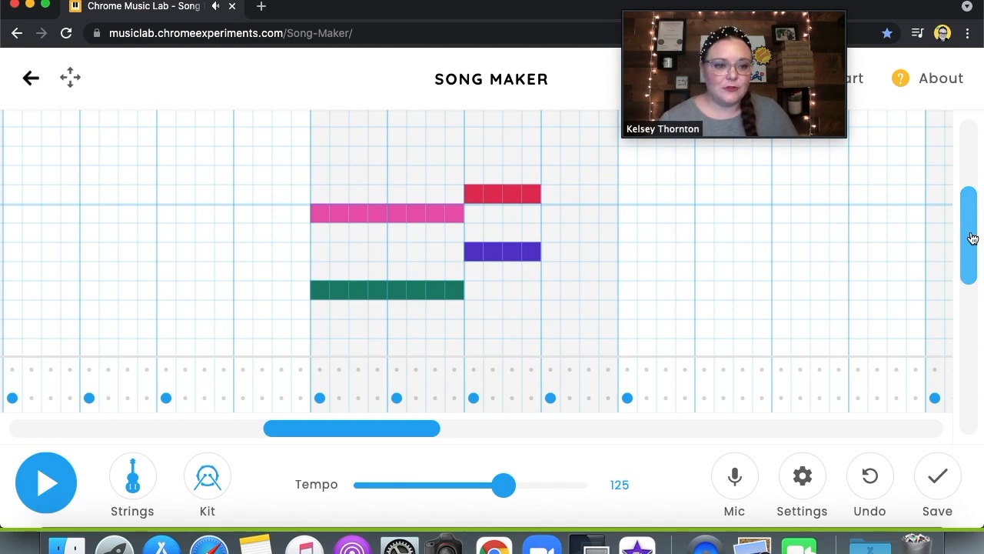
Fill beat 4 of bar 6 with a sustained green note and an orange one four rows below; start bar 7 with a one-sixteenth dark-green note.
scroll(974, 262, "down", 2)
scroll(974, 266, "down", 1)
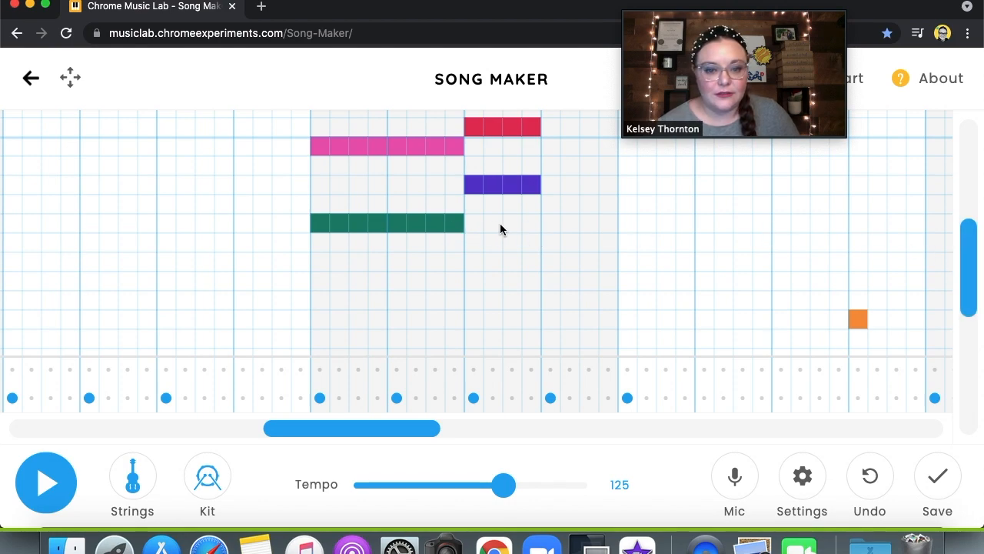
left_click(547, 240)
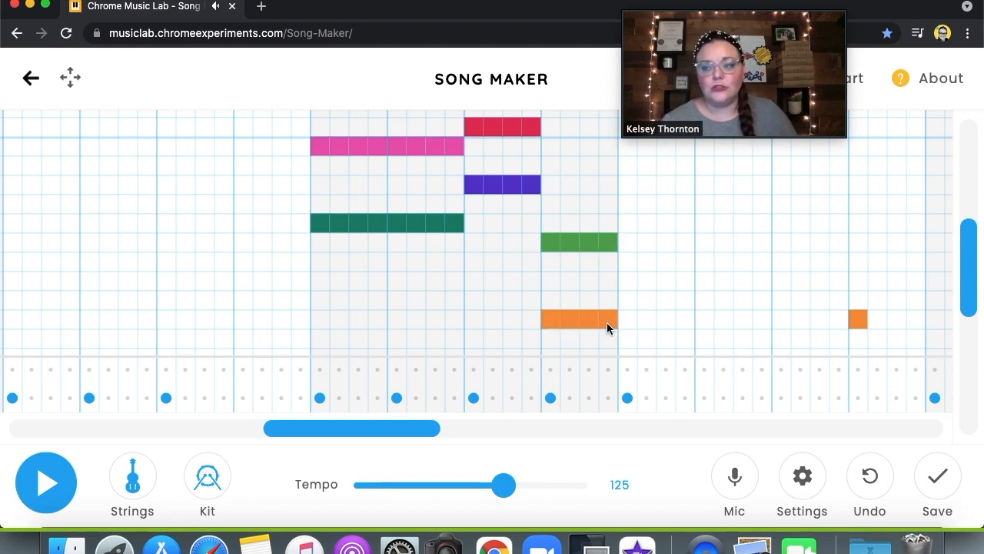
left_click(628, 224)
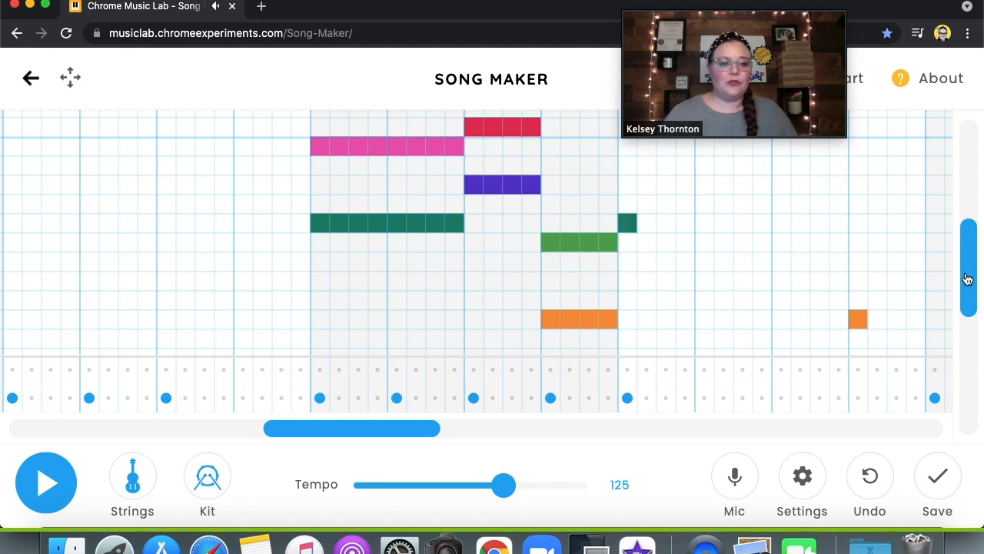
Place single dark-green notes on beats 1 and 3 of bar 8 and a red note on beat 4, five rows higher.
left_click_drag(967, 278, 968, 209)
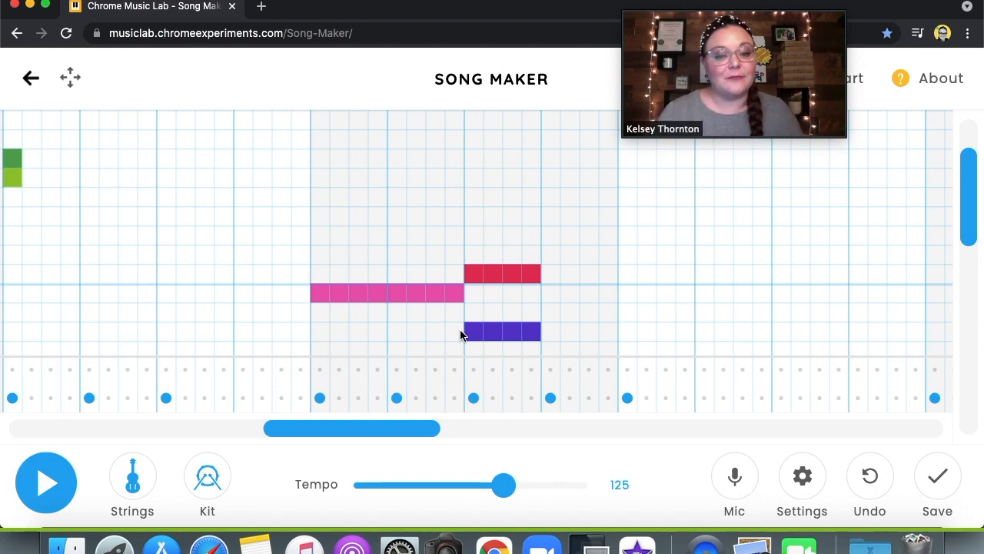
left_click_drag(409, 436, 485, 446)
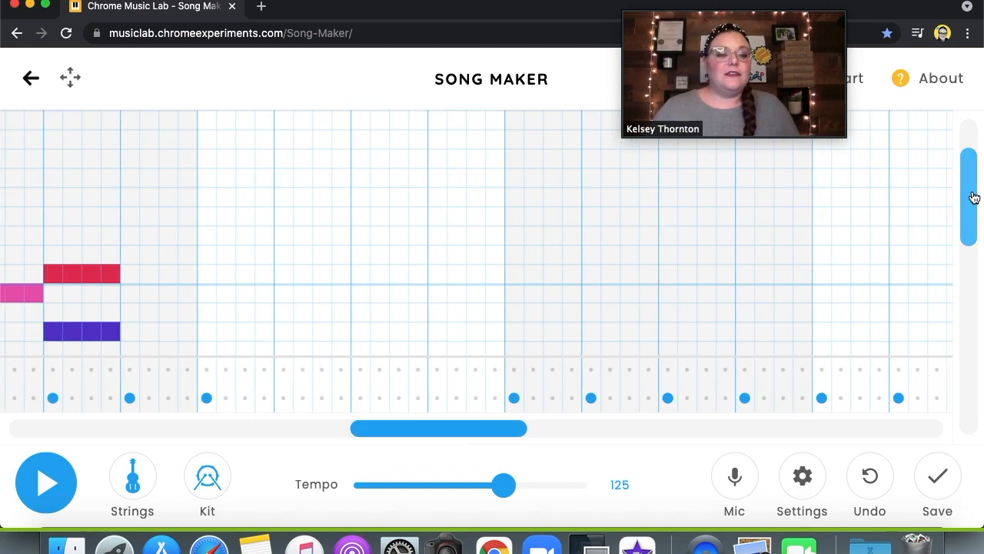
left_click_drag(973, 209, 980, 262)
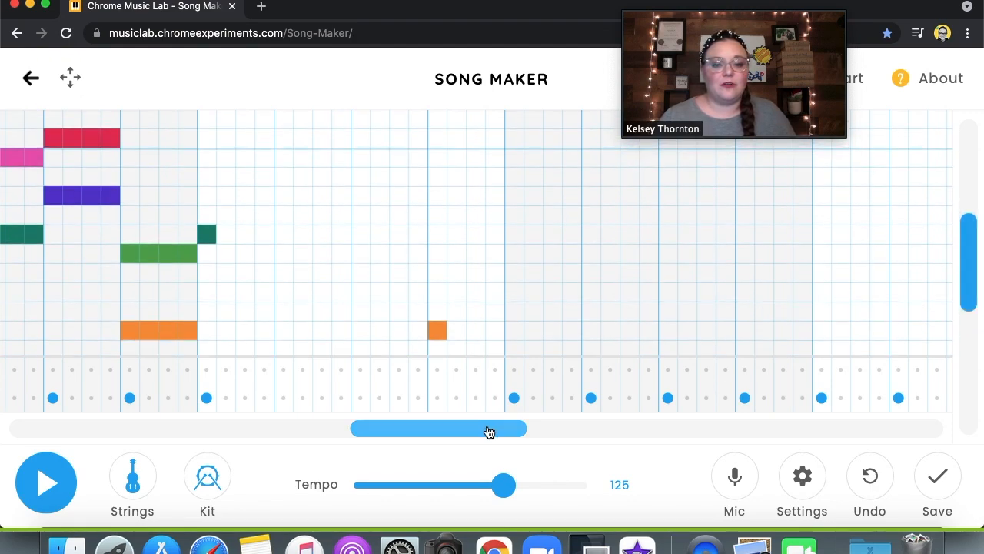
left_click_drag(488, 431, 507, 438)
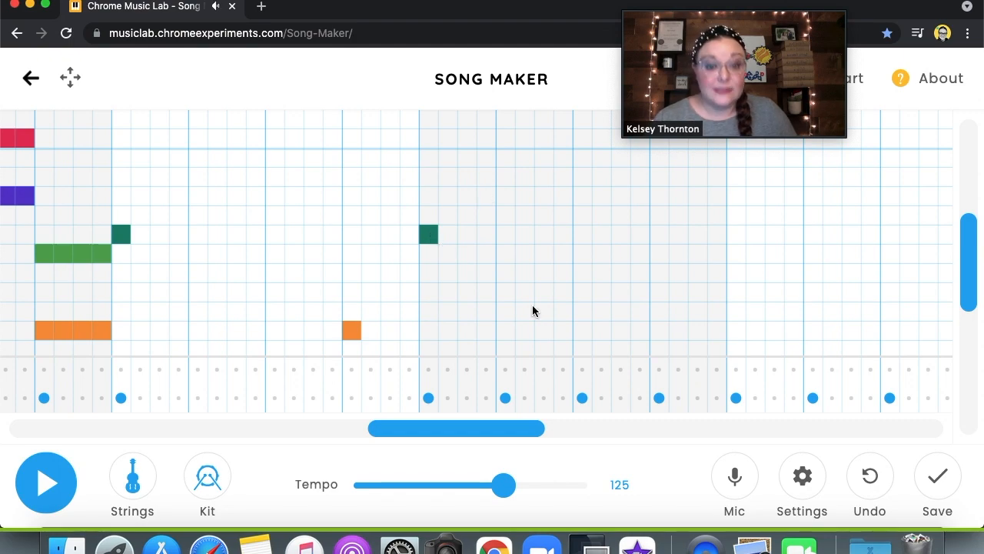
left_click(581, 239)
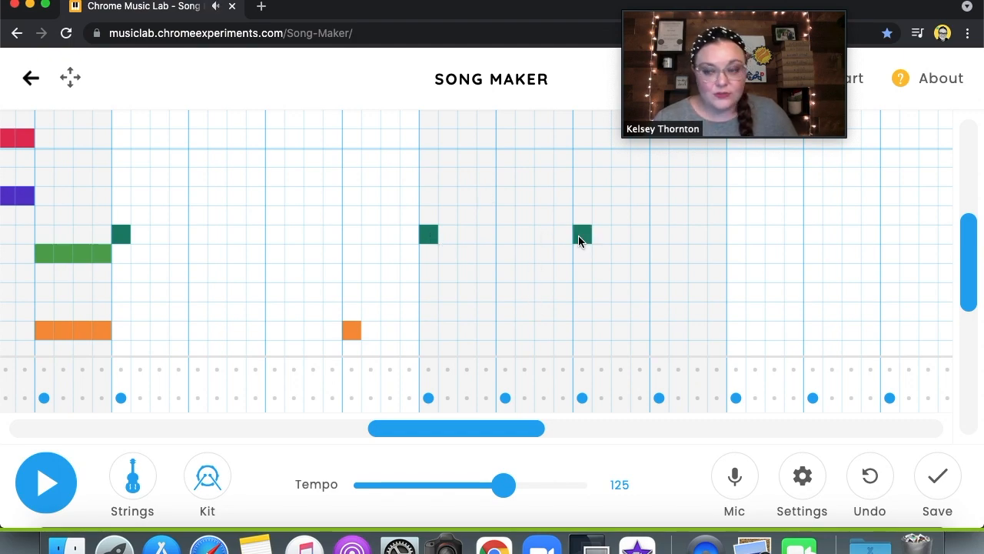
left_click_drag(488, 433, 546, 446)
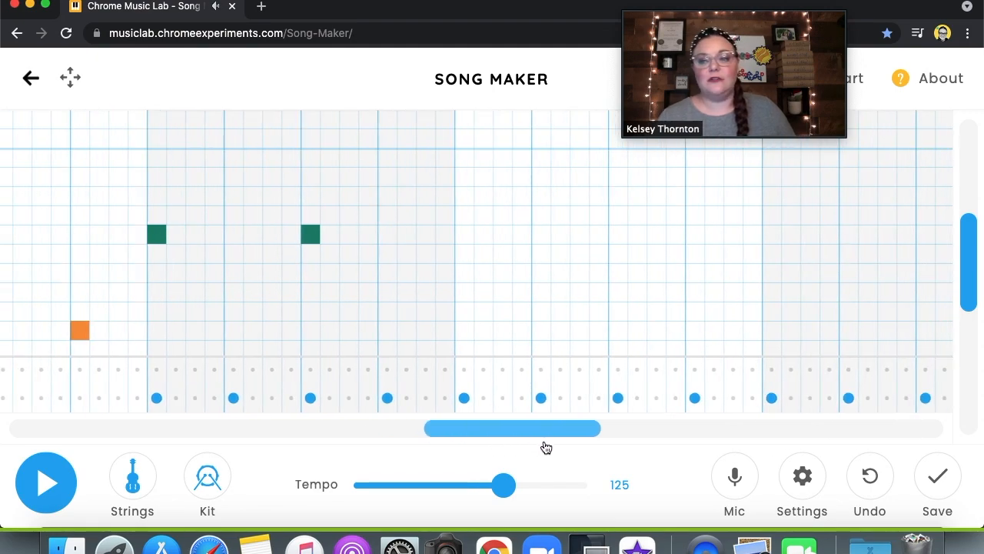
left_click(387, 138)
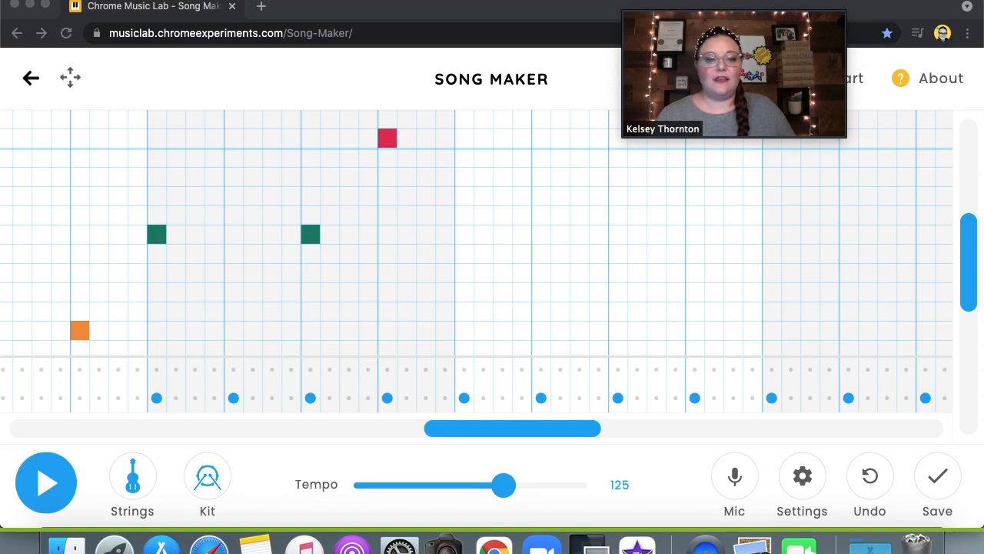
Start bar 9 with an orange note lasting seven sixteenths, followed by a red note on the eighth sixteenth and a pink note on beat 3.
left_click(970, 292)
left_click_drag(972, 275, 969, 234)
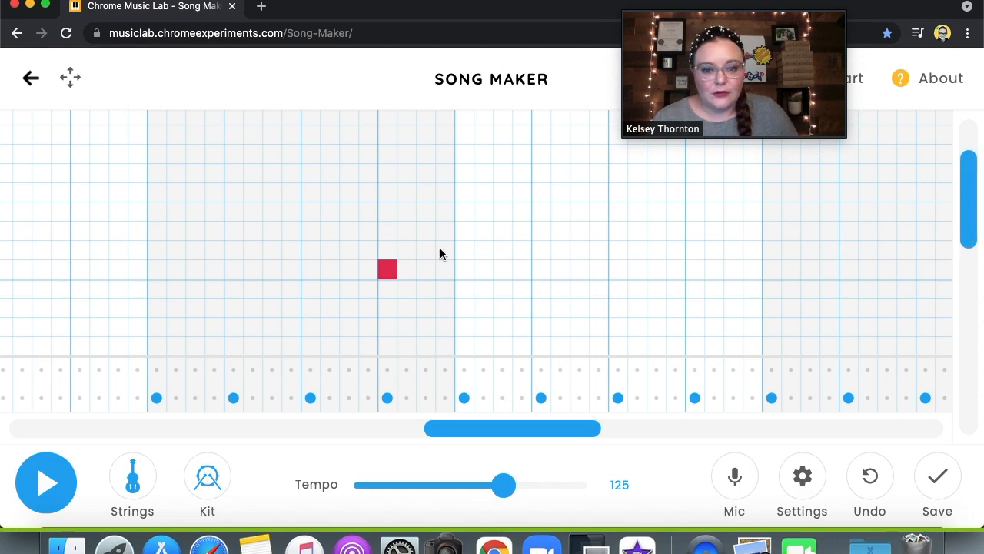
left_click_drag(467, 230, 579, 256)
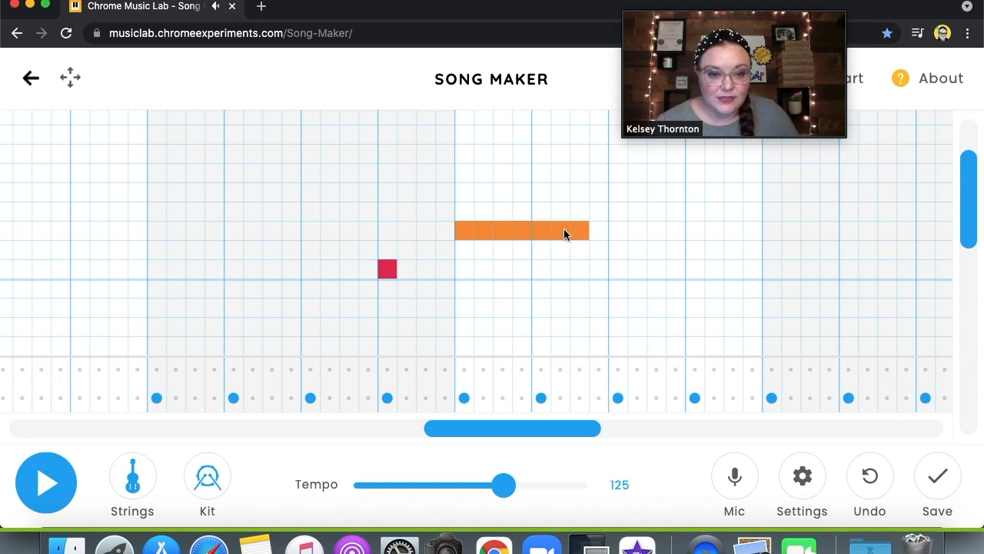
left_click(605, 274)
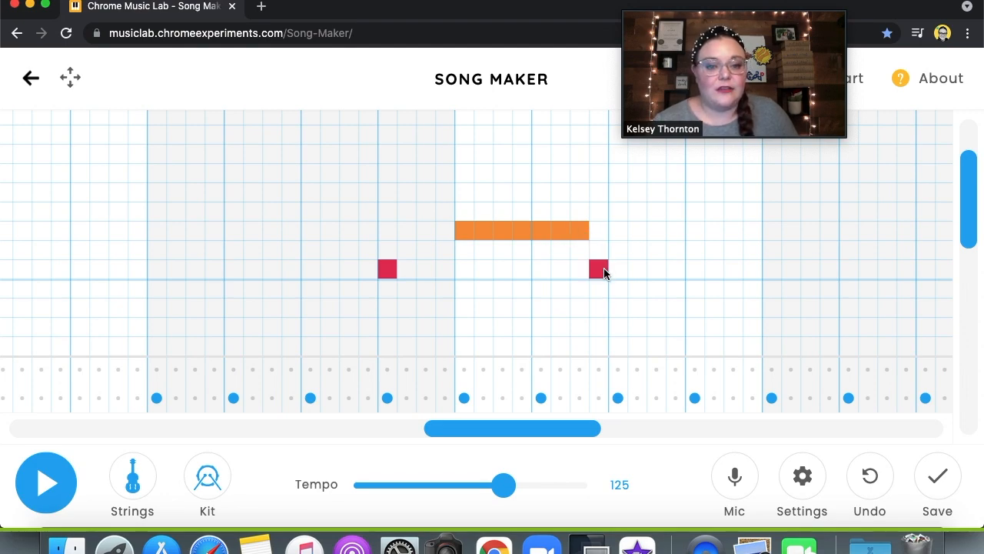
left_click(620, 289)
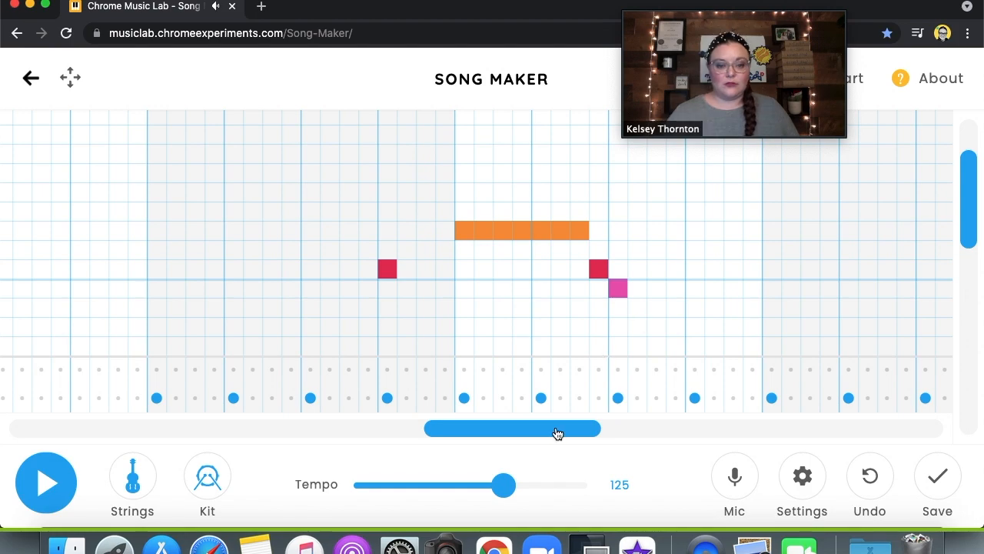
Place dark-green notes on beats 1 and 2 of bar 10, green on beat 3, yellow on beat 4, and orange on beat 1 of bar 11.
left_click_drag(556, 433, 631, 443)
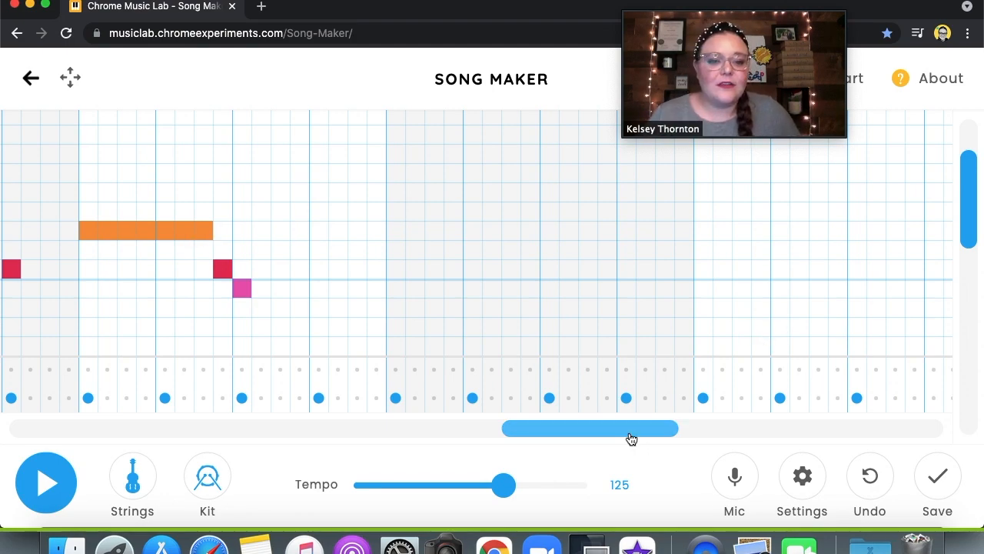
scroll(651, 443, "right", 3)
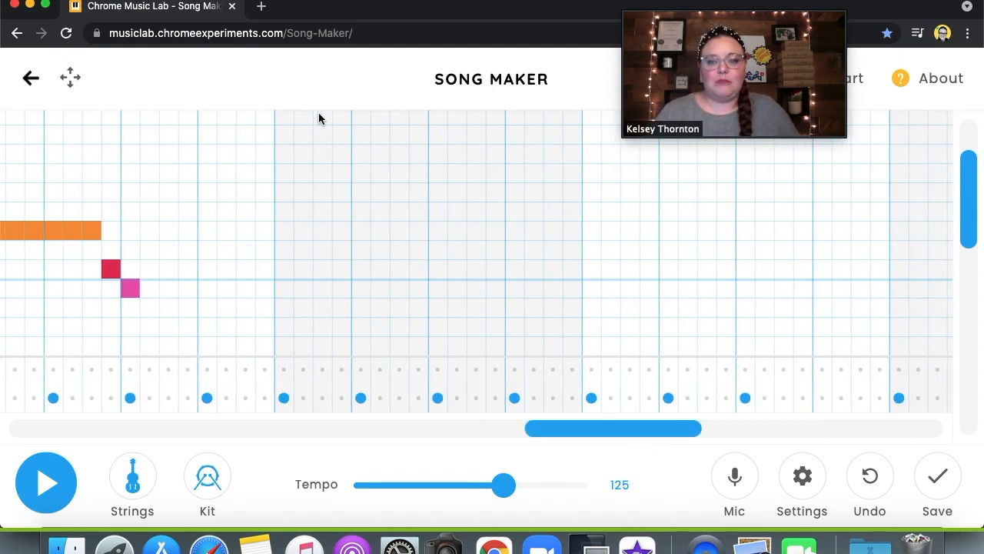
left_click_drag(970, 214, 968, 176)
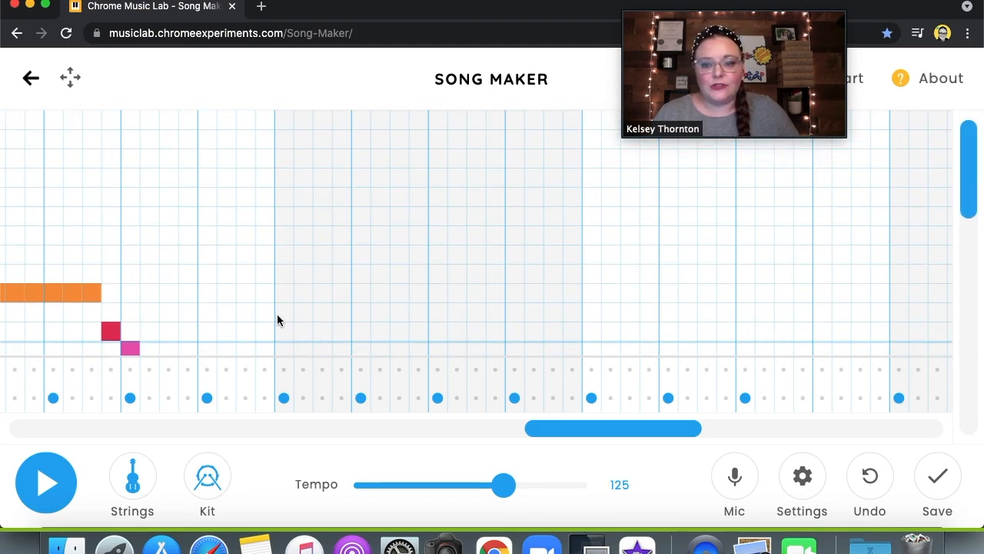
left_click(282, 197)
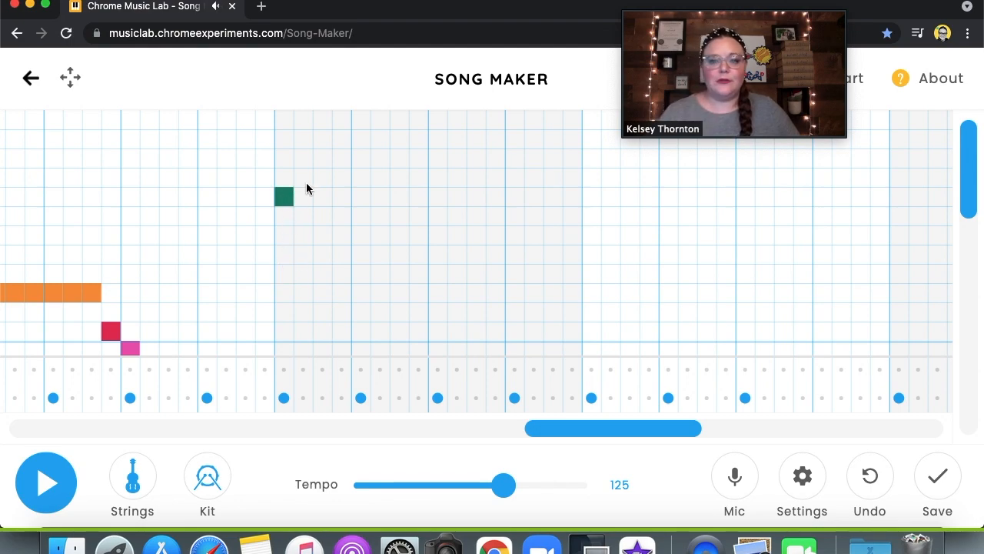
left_click(363, 198)
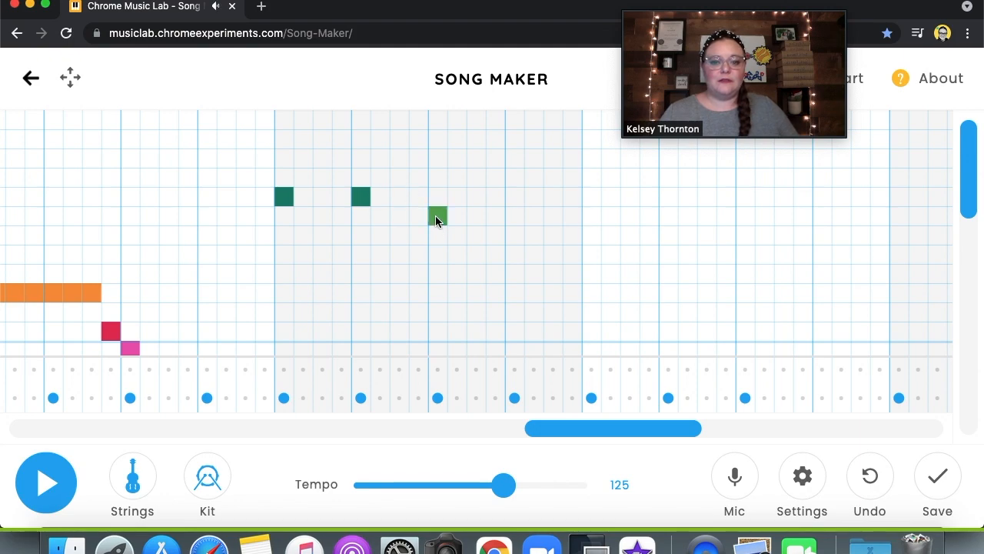
left_click(515, 256)
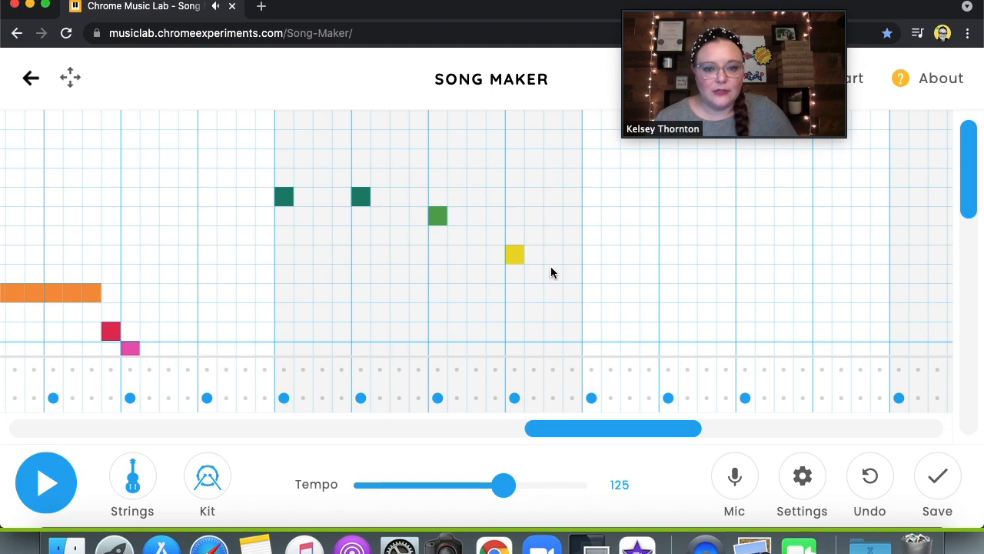
left_click(588, 293)
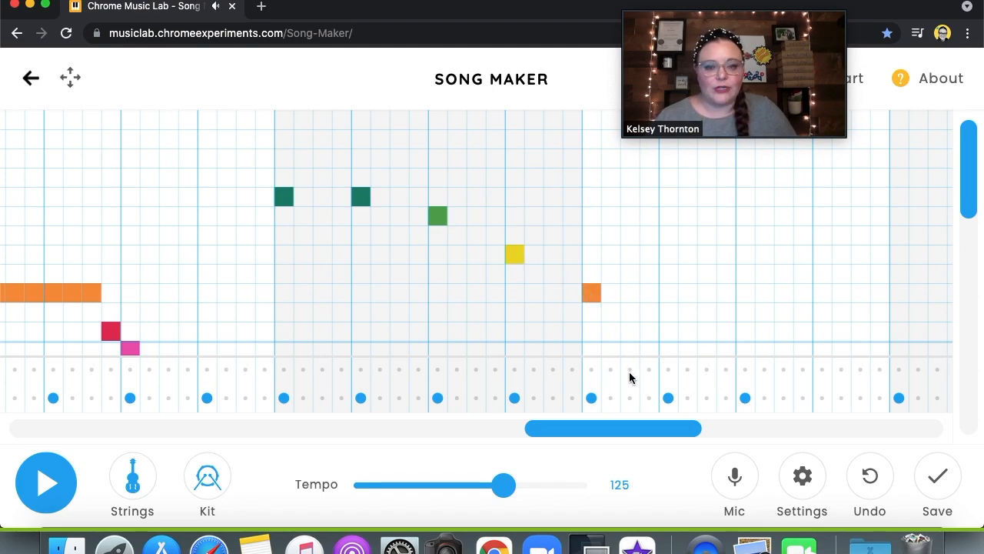
Fill beats 1 and 2 of bar 12 with a sustained pink note and a dark-green note four rows below it.
left_click_drag(626, 435, 658, 445)
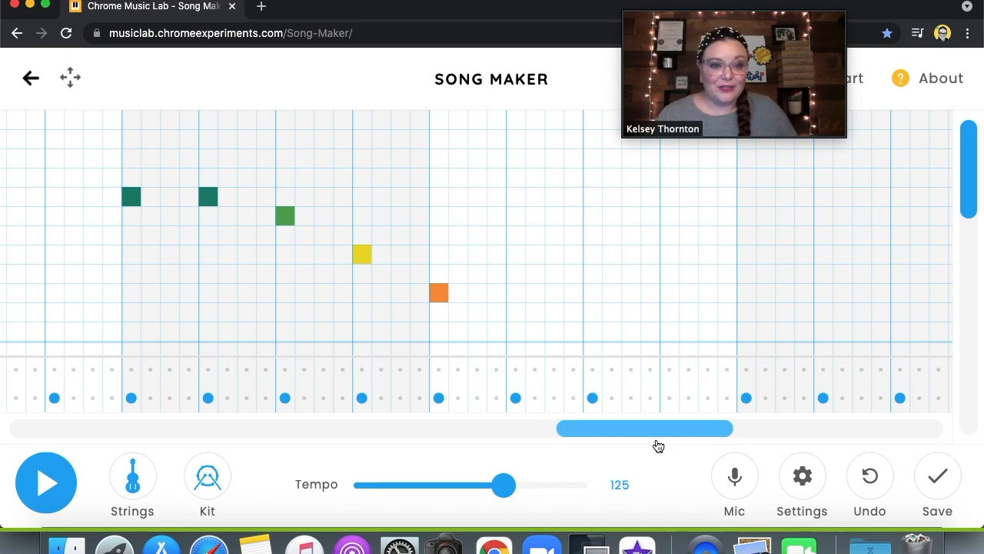
left_click_drag(658, 446, 681, 449)
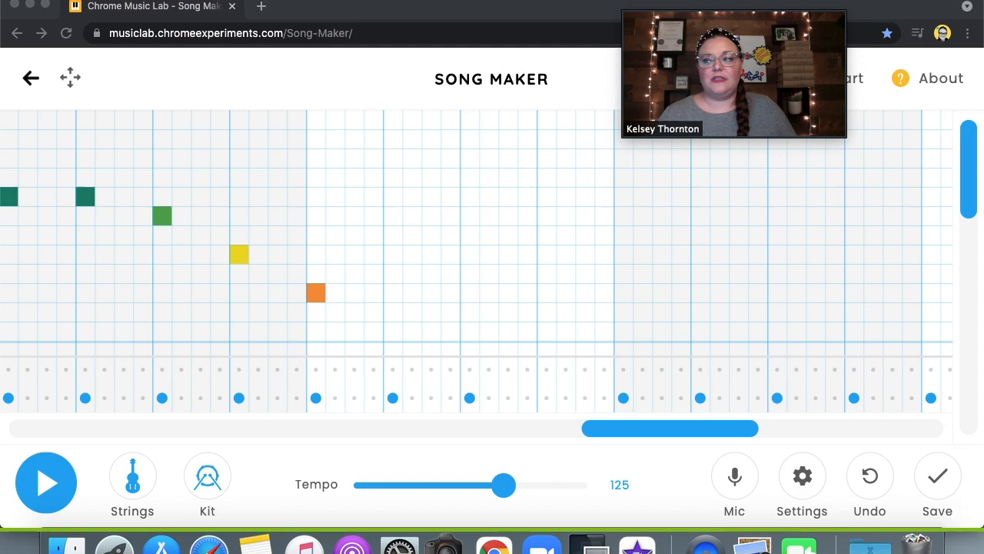
left_click(678, 440)
left_click_drag(678, 440, 709, 441)
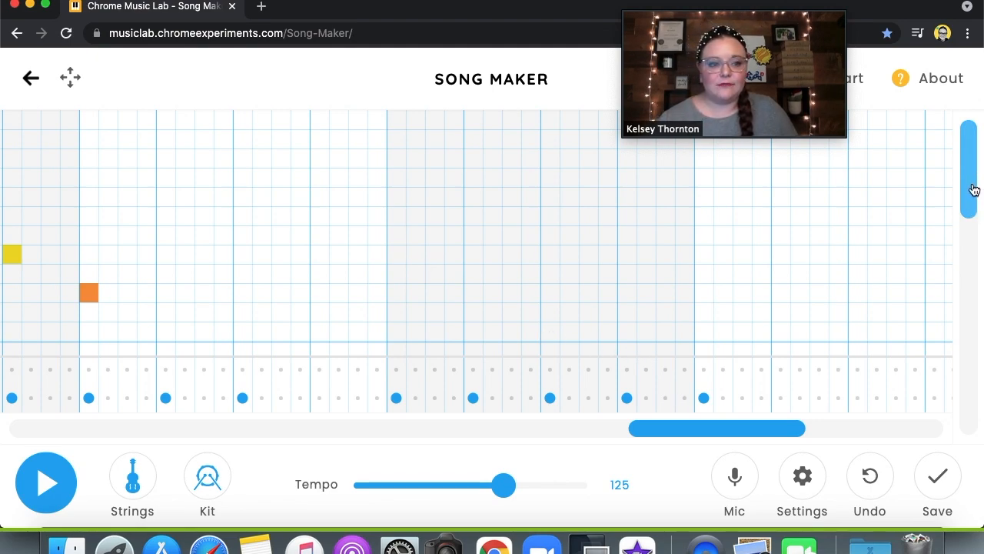
scroll(960, 259, "down", 2)
mouse_move(973, 301)
left_mouse_down()
mouse_move(973, 391)
mouse_move(980, 267)
mouse_move(975, 292)
mouse_move(973, 282)
left_mouse_up()
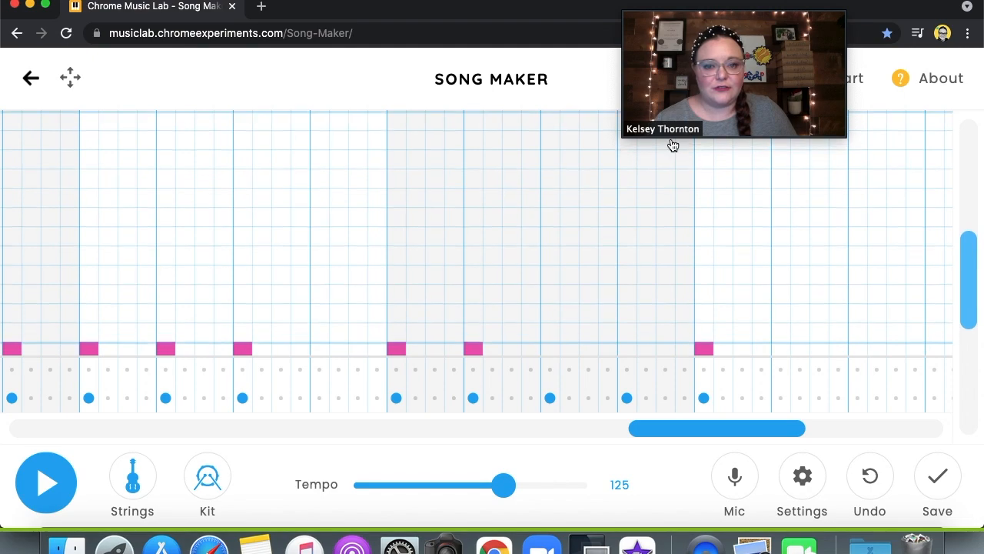
left_click(396, 121)
left_click(422, 123)
left_click(453, 123)
left_click(476, 123)
left_click(494, 123)
left_click(514, 123)
left_click(531, 123)
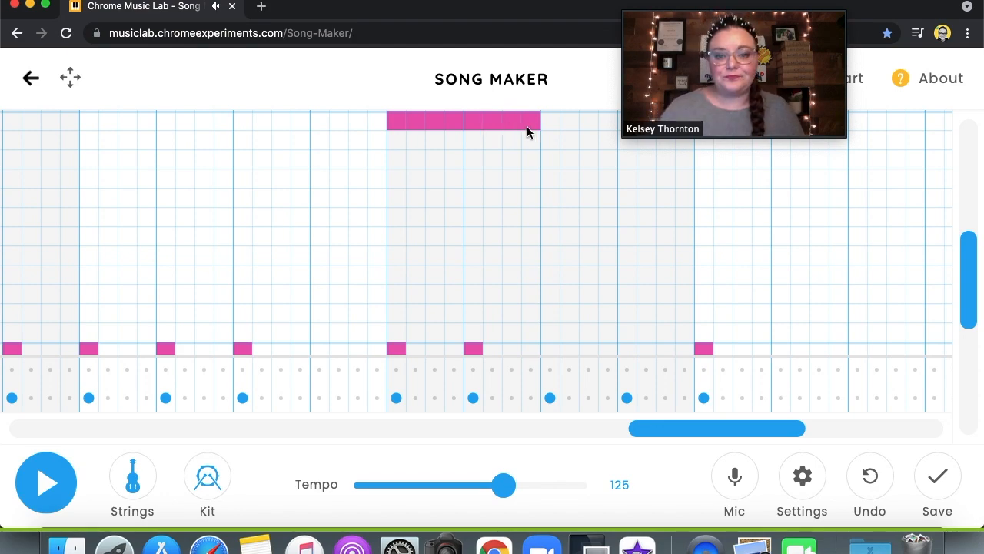
left_click(394, 179)
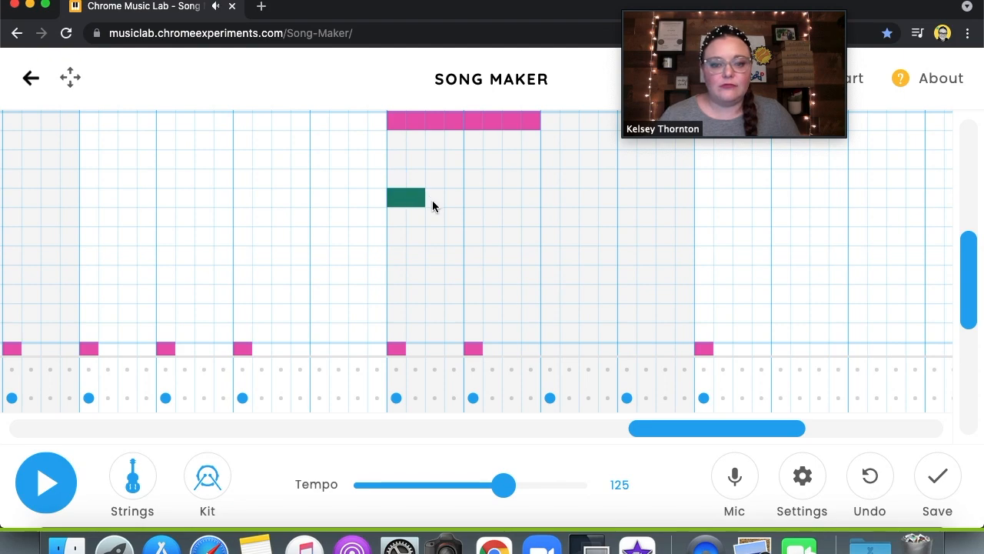
left_click_drag(492, 202, 533, 194)
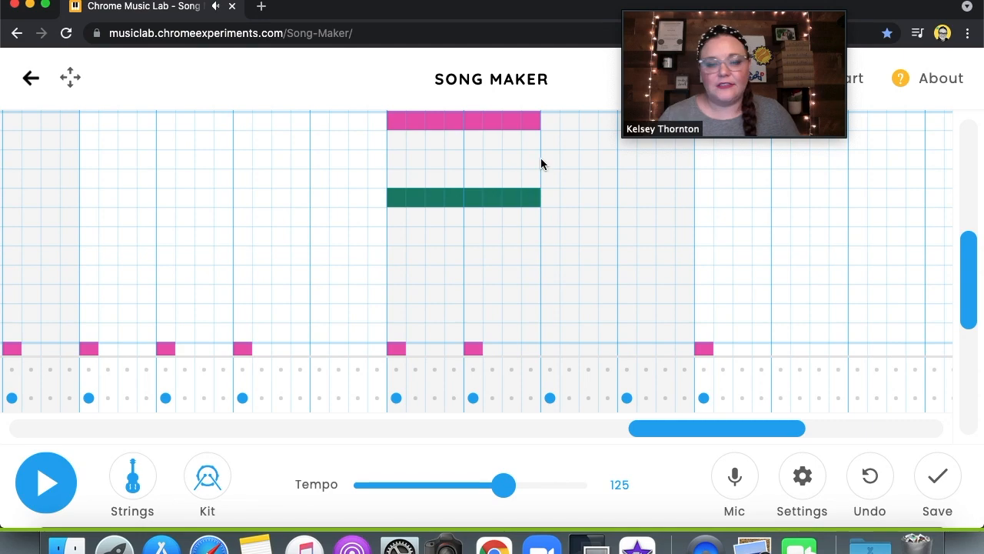
Fill beat 3 of bar 12 with a sustained red note and a purple note three rows below it.
left_click_drag(966, 268, 972, 247)
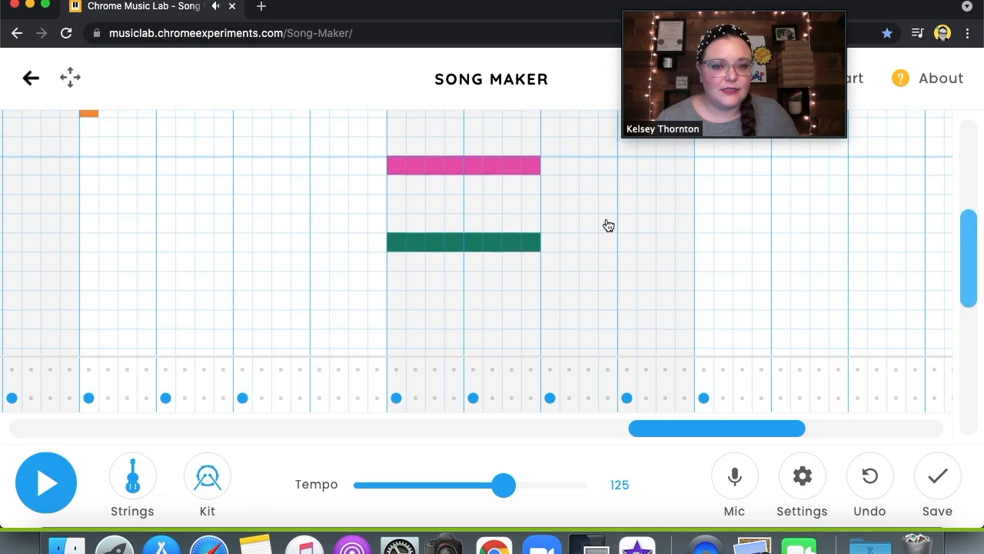
left_click(550, 147)
left_click_drag(606, 151, 607, 152)
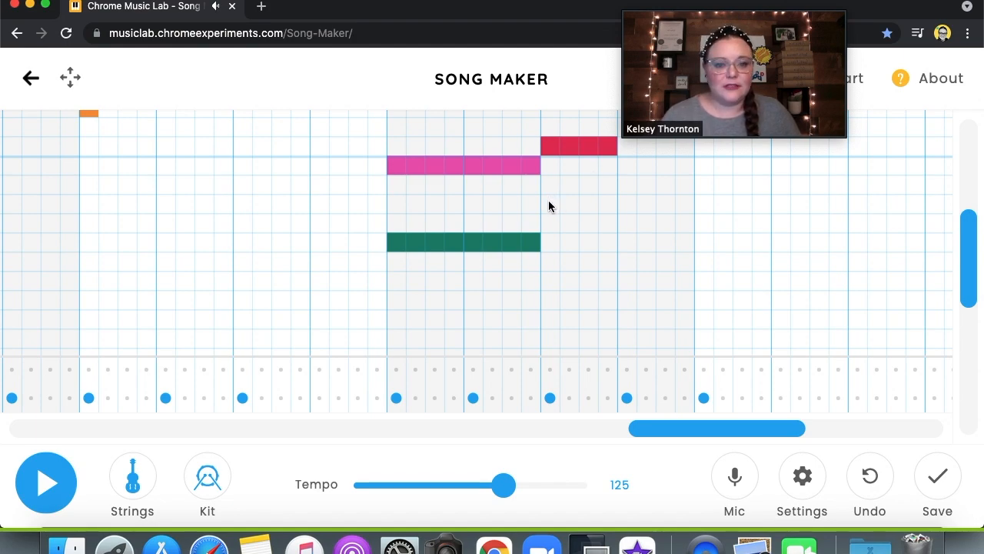
left_click_drag(585, 205, 608, 204)
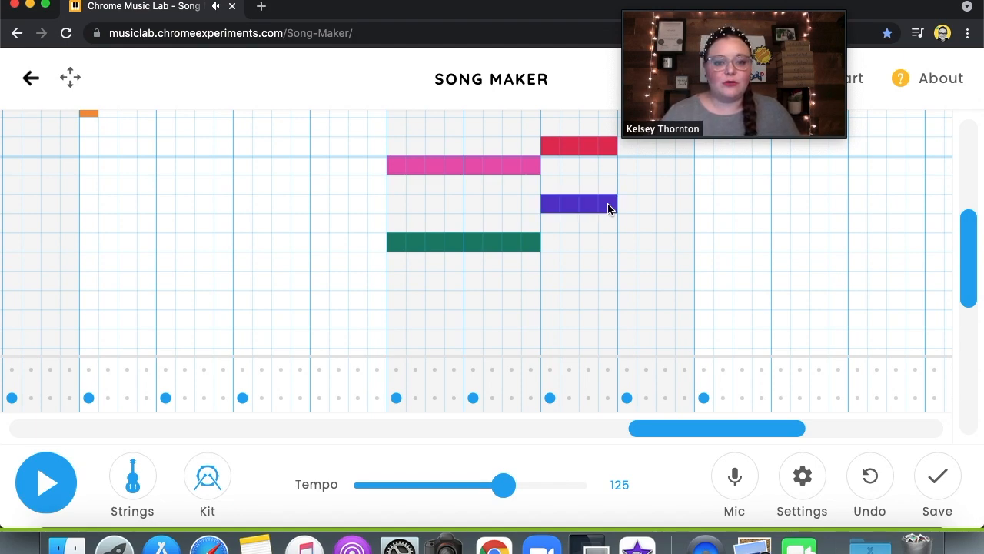
Fill beat 4 of bar 12 with green and orange notes, extending the orange into bar 13's first sixteenth, and add a pink note there.
left_click_drag(962, 259, 961, 292)
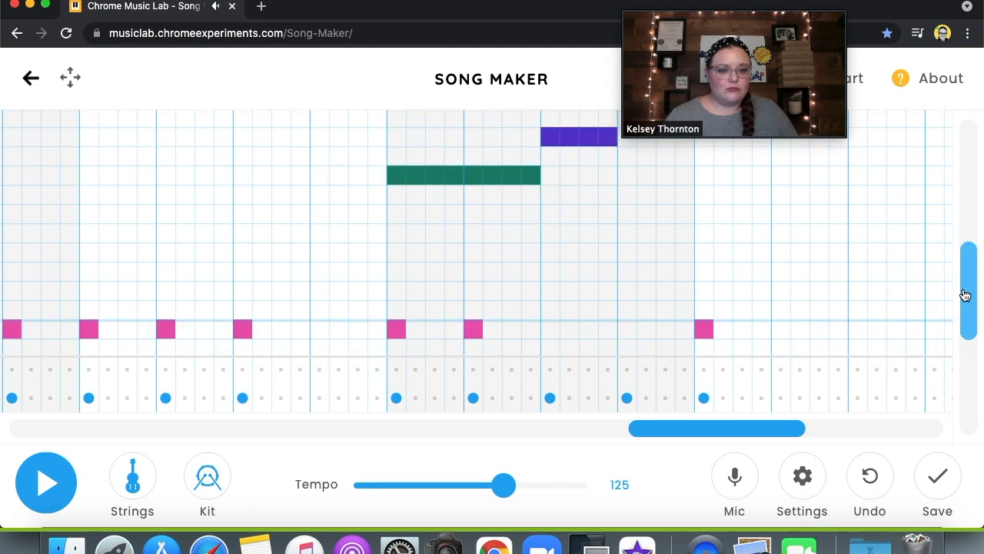
left_click(633, 176)
left_click(634, 180)
left_click_drag(627, 192, 683, 205)
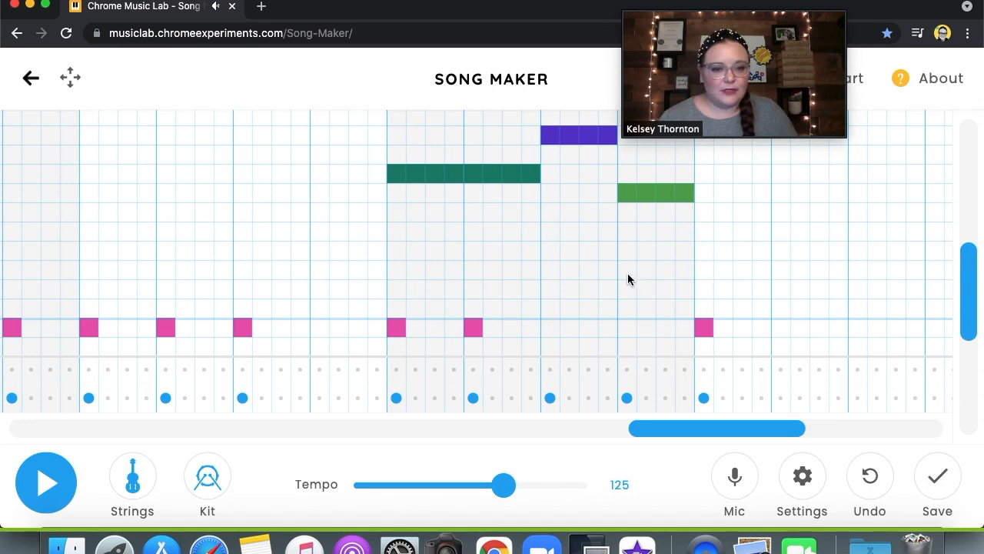
left_click_drag(668, 279, 708, 274)
left_click_drag(969, 307, 976, 270)
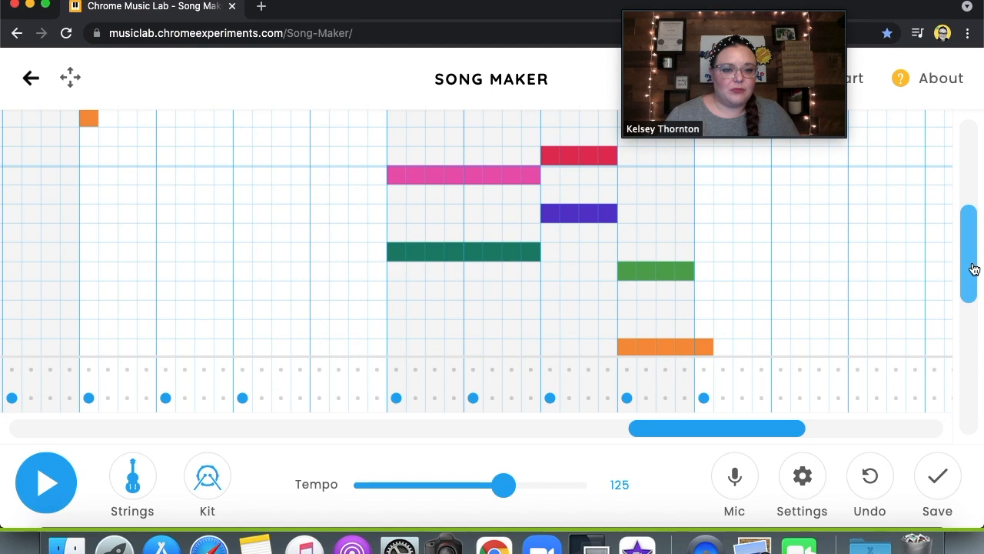
left_click(702, 179)
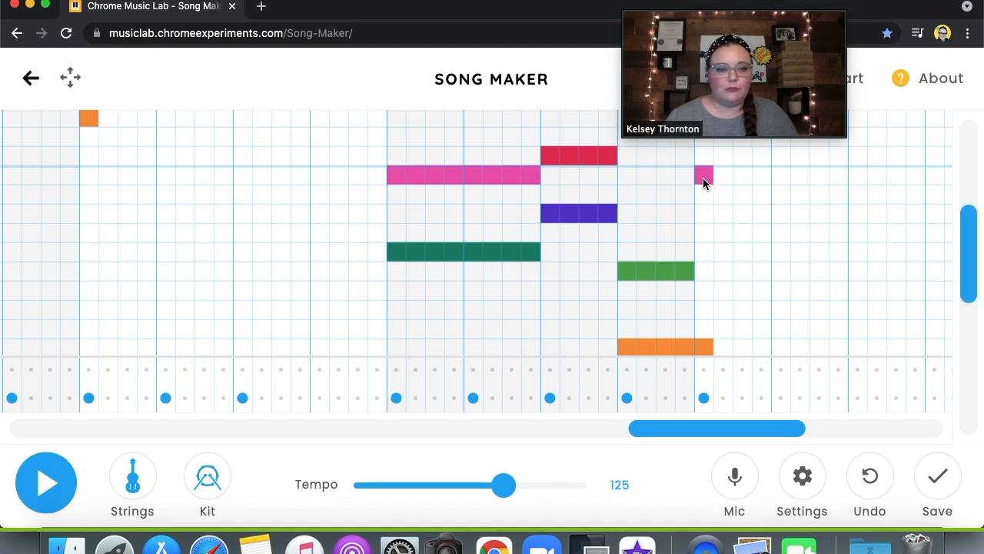
Add dark-green notes on the first and third sixteenths of bar 13 and a purple note two rows higher on the second.
left_click(726, 217)
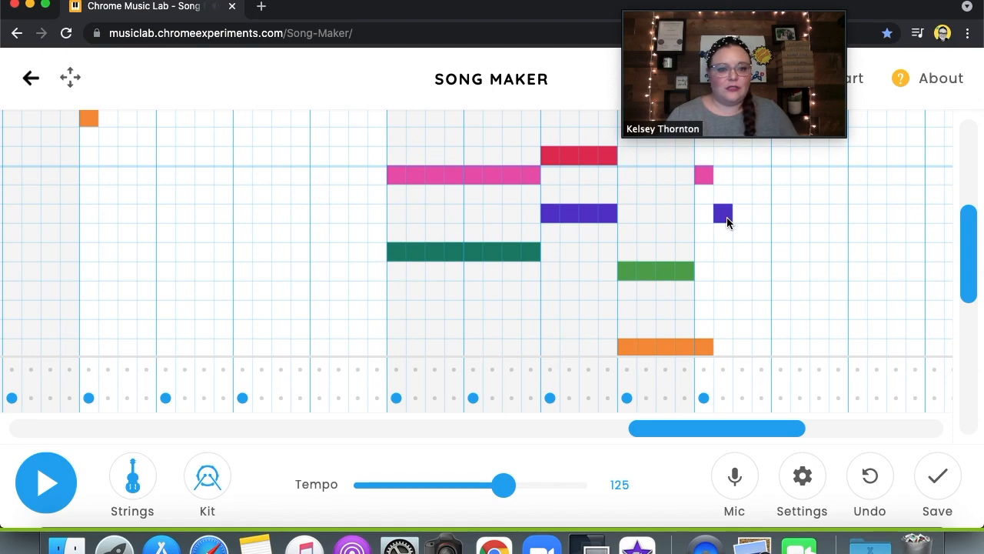
left_click(705, 254)
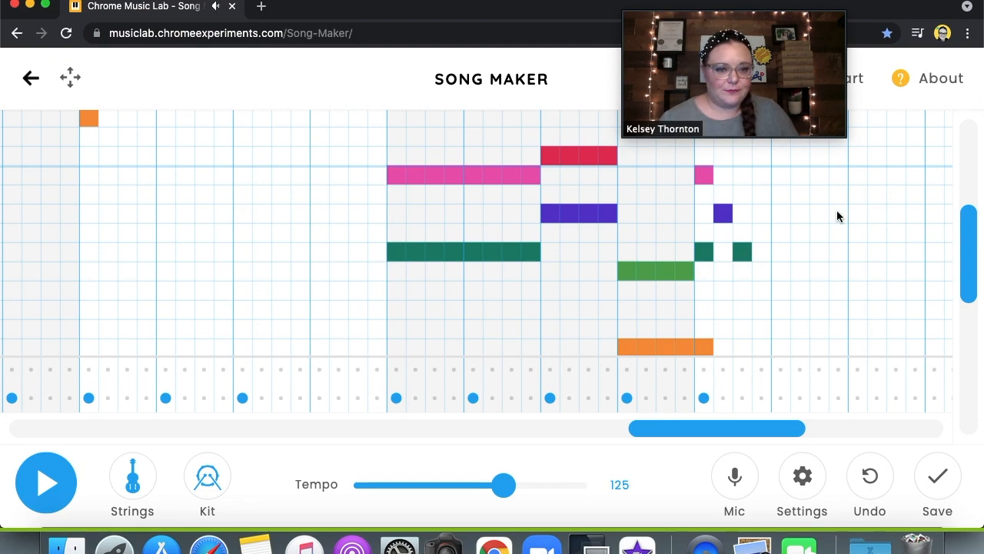
In the upper octave of bar 12, place a dark-green note on beat 1 and purple notes on beats 3 and 4.
left_click_drag(973, 213, 980, 102)
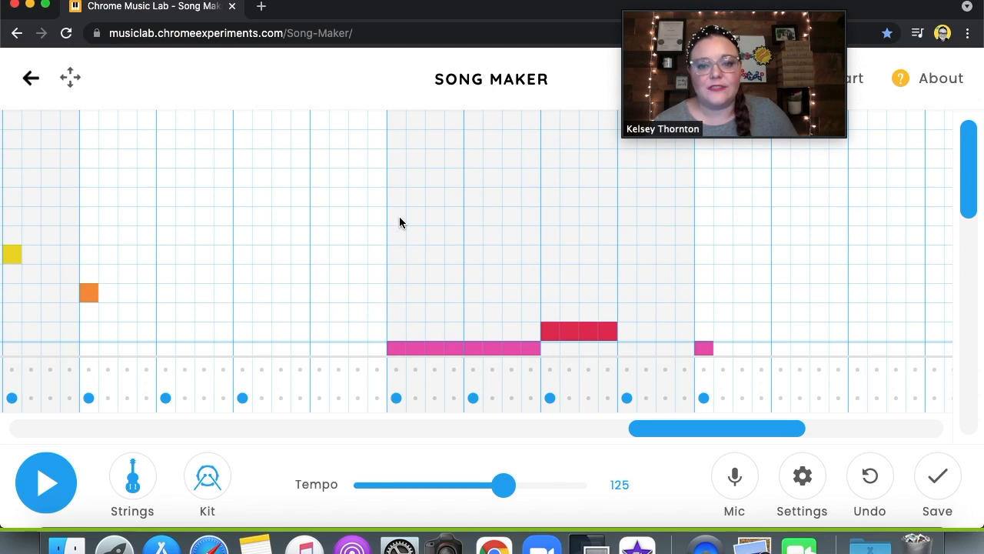
left_click(396, 197)
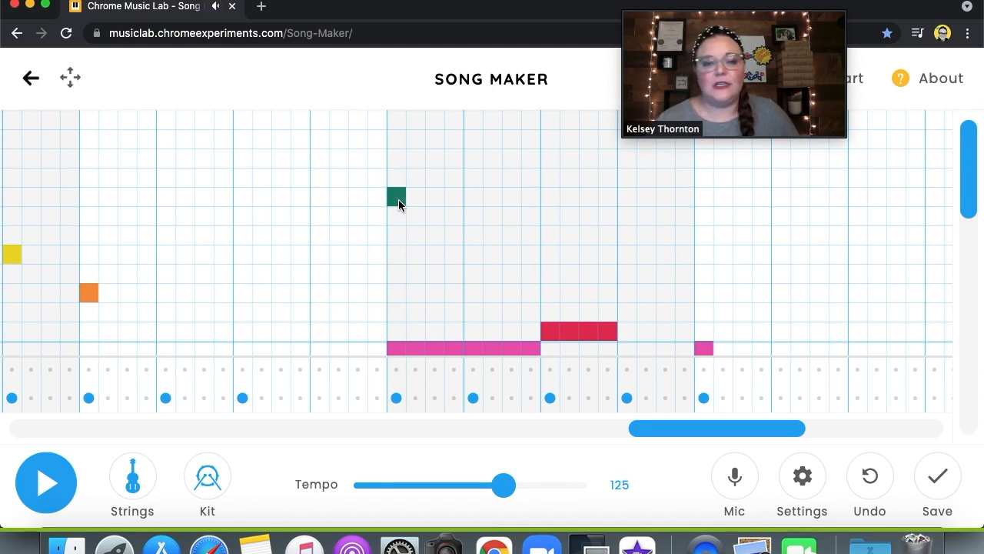
left_click(551, 159)
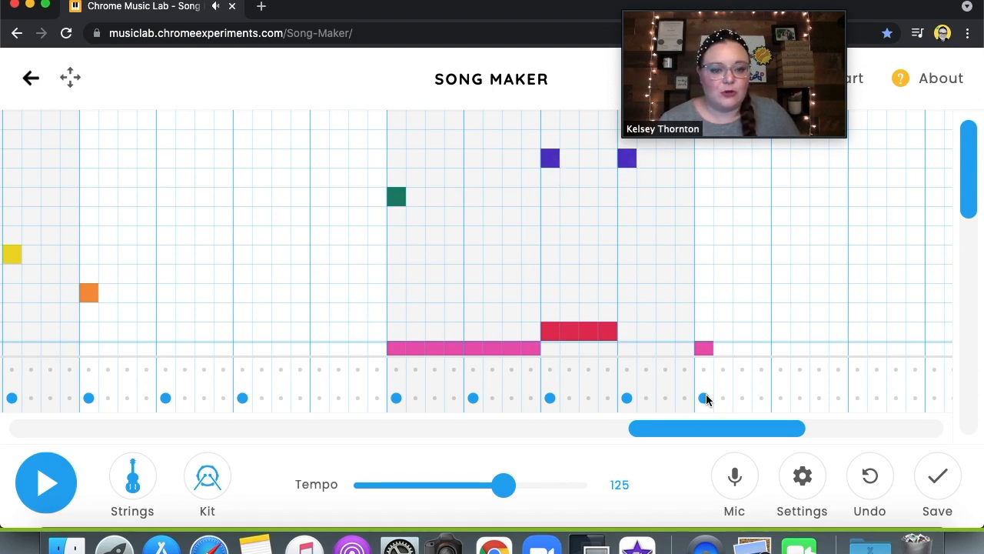
In bar 13's top octave, place pink and dark-green notes on the first sixteenth, purple on the second, and dark green on the third.
left_click_drag(714, 431, 789, 454)
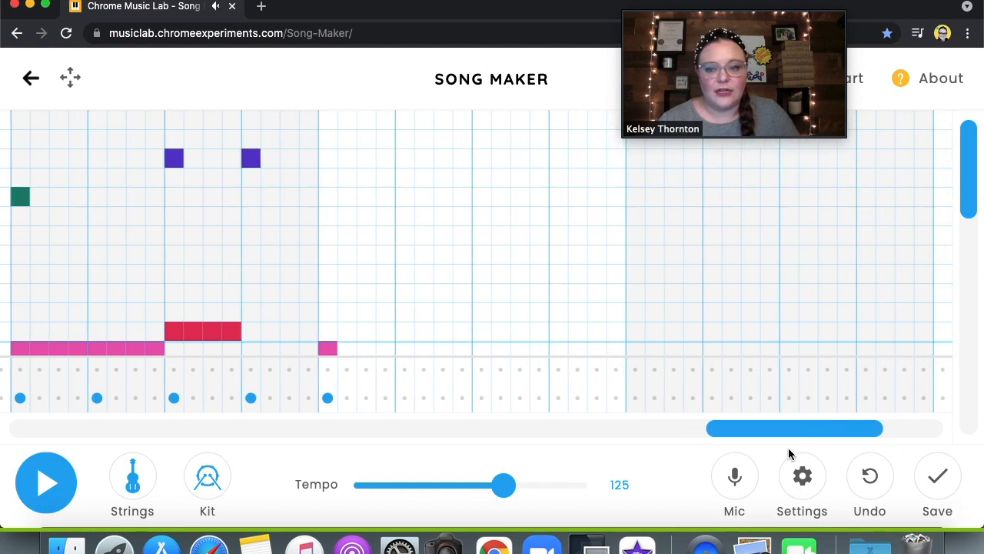
left_click(326, 123)
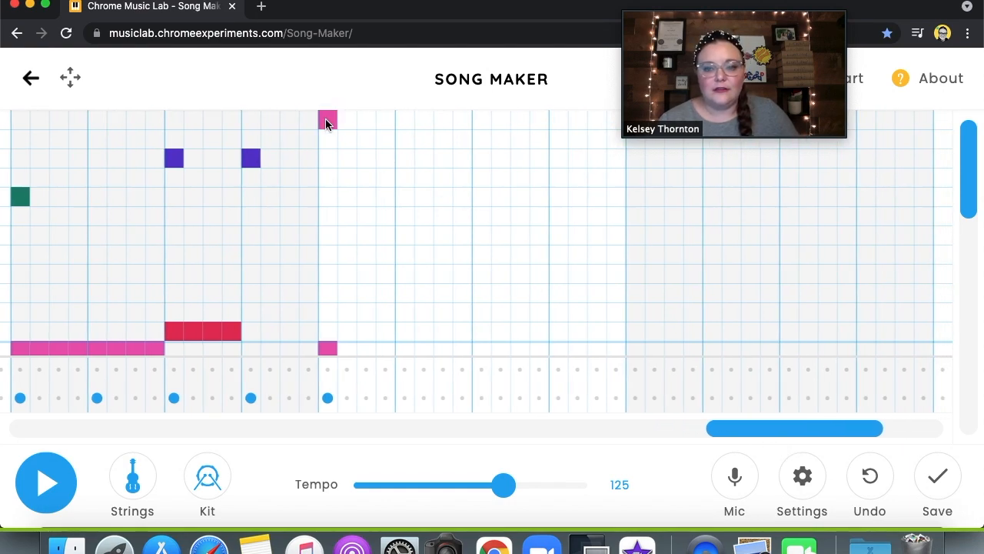
left_click(346, 140)
left_click(345, 141)
left_click(348, 160)
left_click(328, 197)
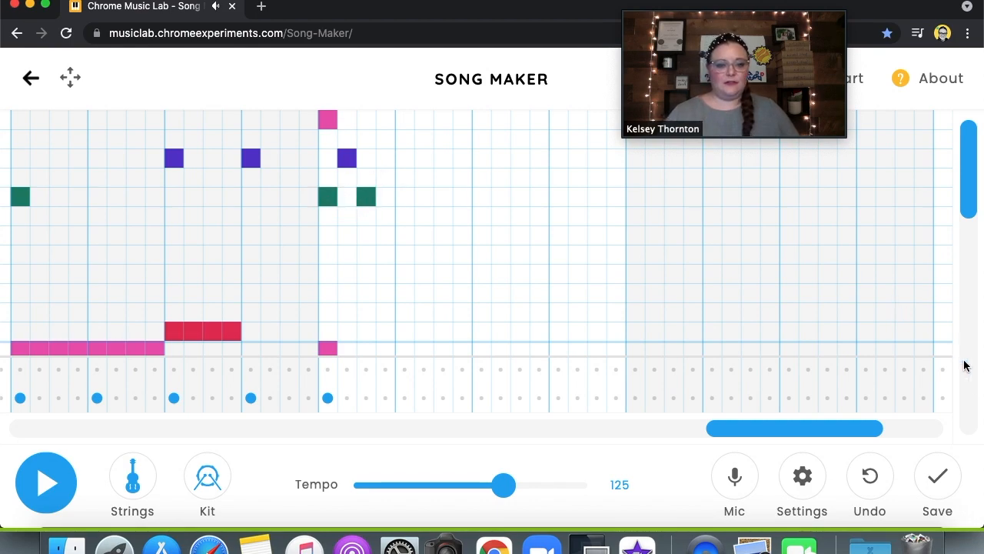
scroll(856, 444, "right", 5)
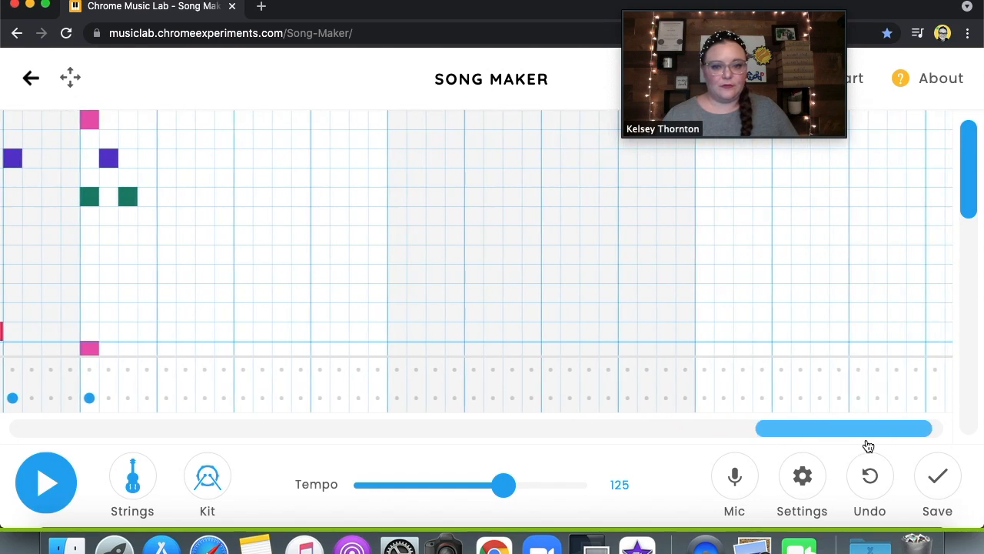
left_click_drag(973, 206, 951, 355)
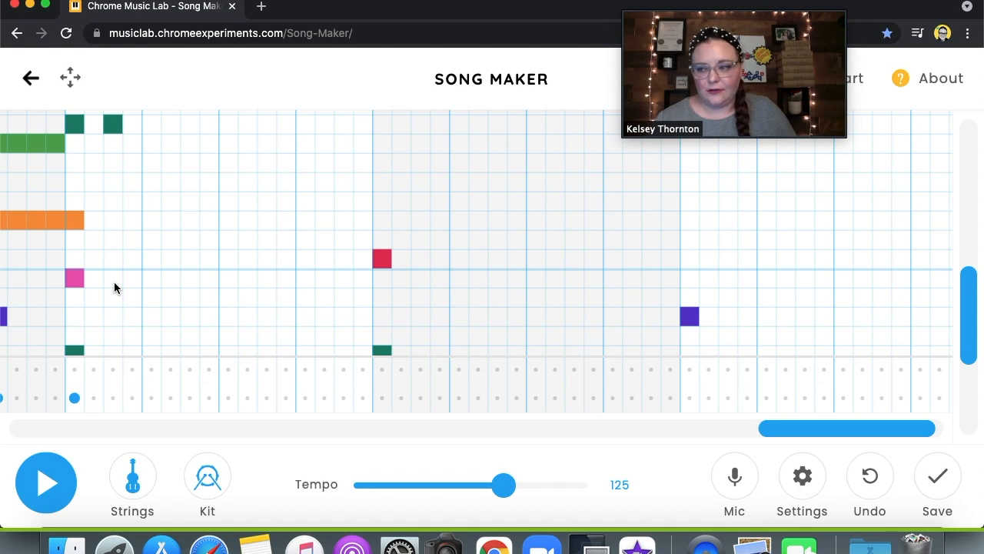
left_click(301, 281)
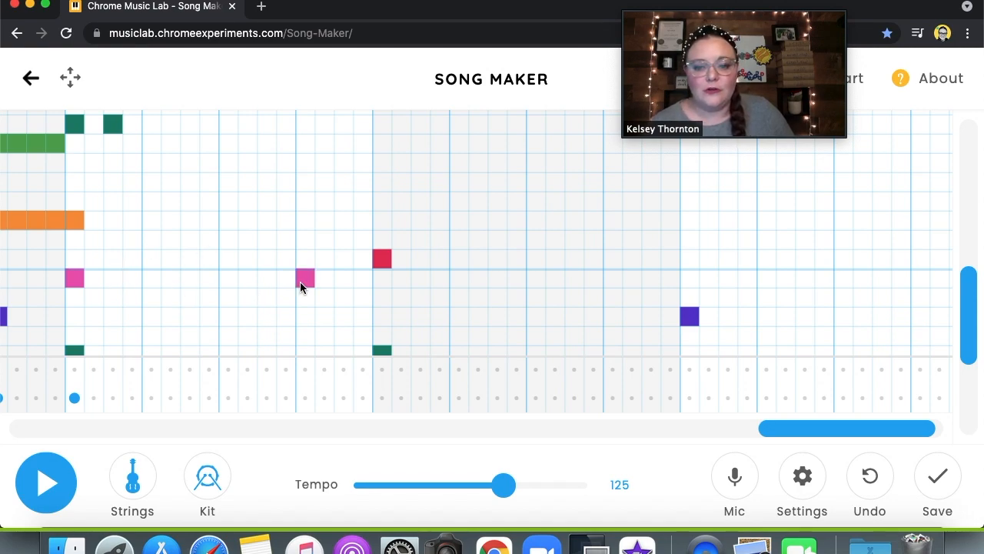
left_click(361, 281)
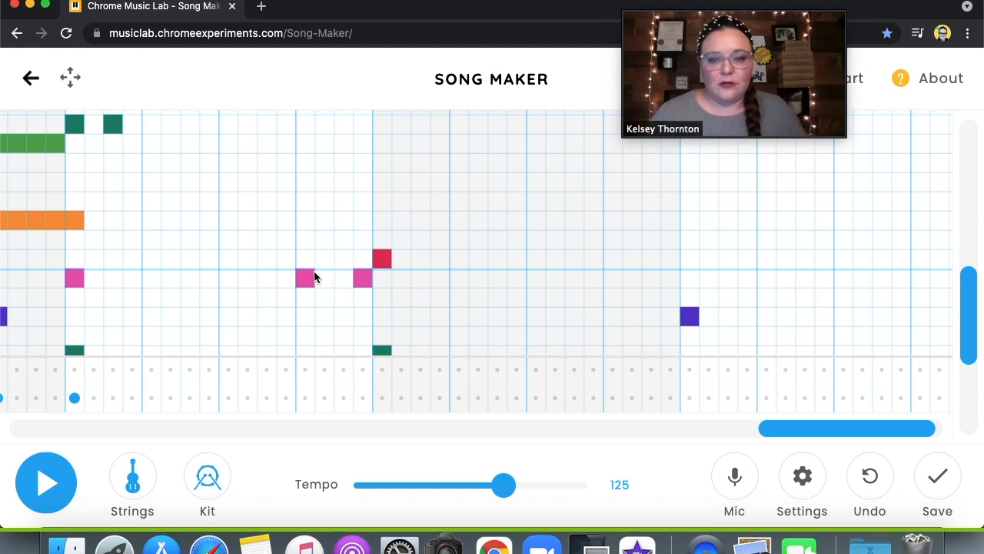
left_click(365, 278)
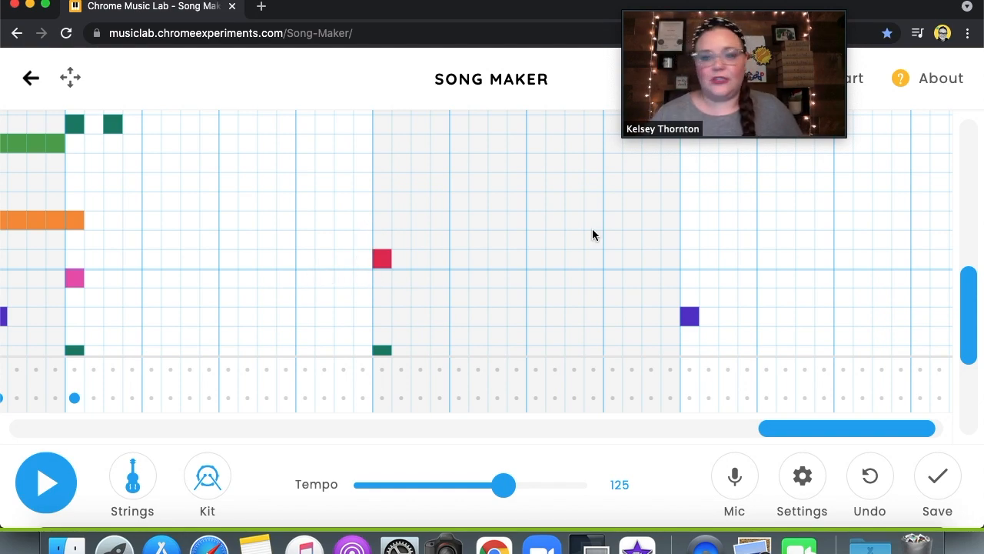
In the middle octaves, place pink notes on the first and last sixteenths of bar 13's beat 4 and red on bar 14's beat 1.
left_click_drag(971, 274, 969, 226)
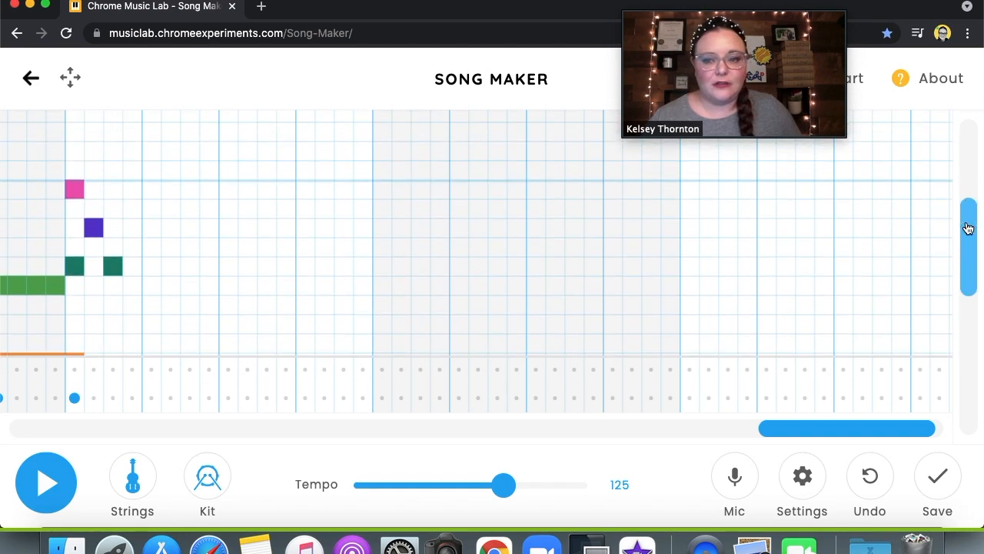
left_click(304, 192)
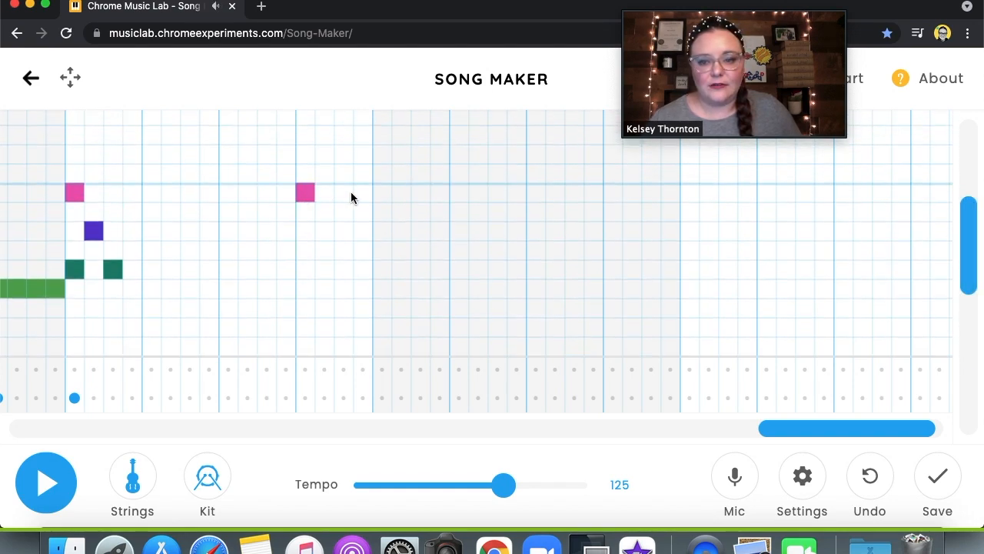
left_click(362, 192)
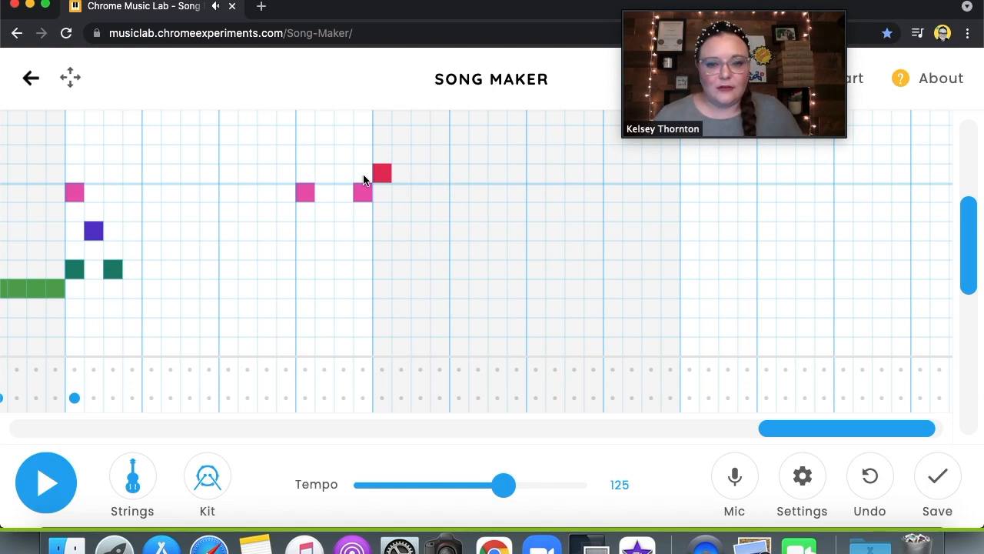
Place a descending line in bar 14 with pink on beat 2, purple on beat 3, and dark green on beat 4.
left_click(459, 194)
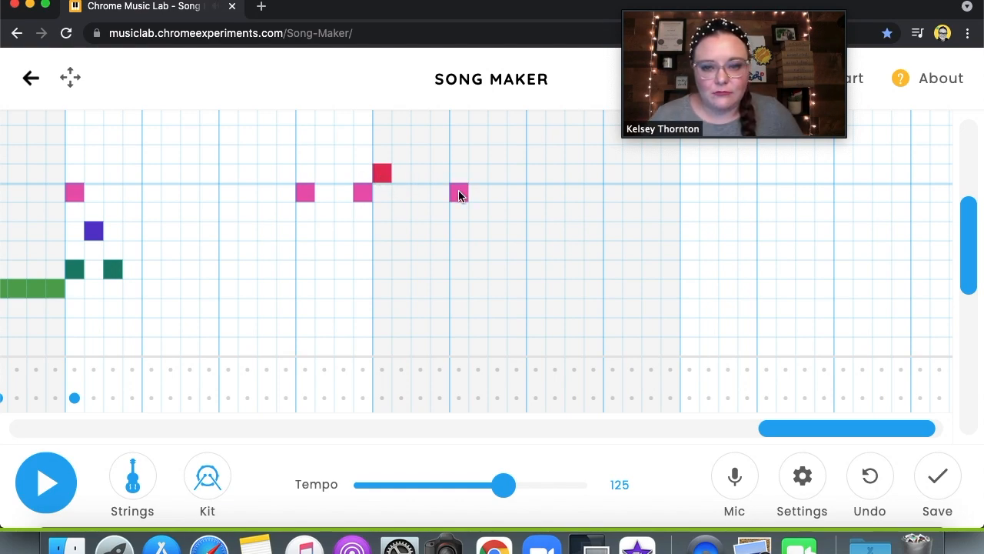
left_click(536, 232)
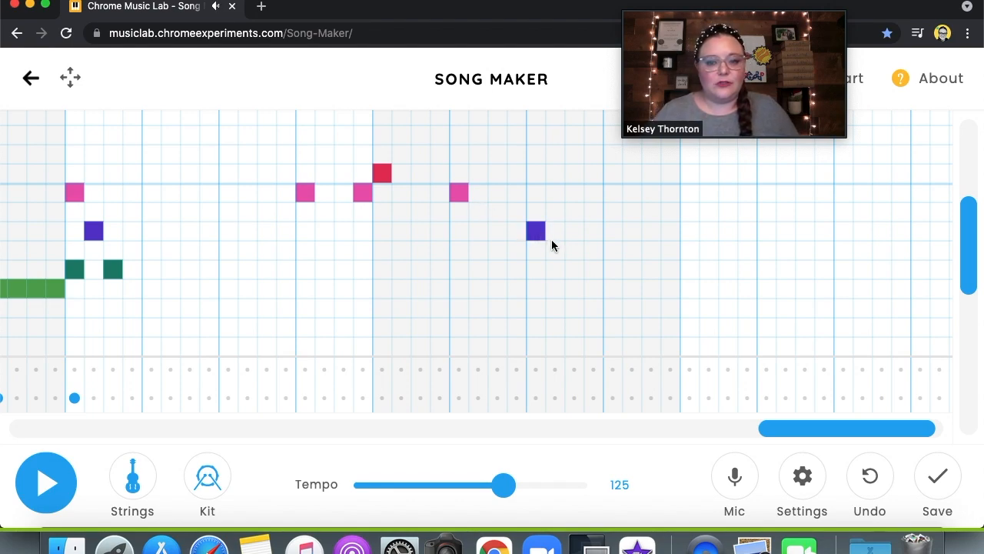
left_click(612, 269)
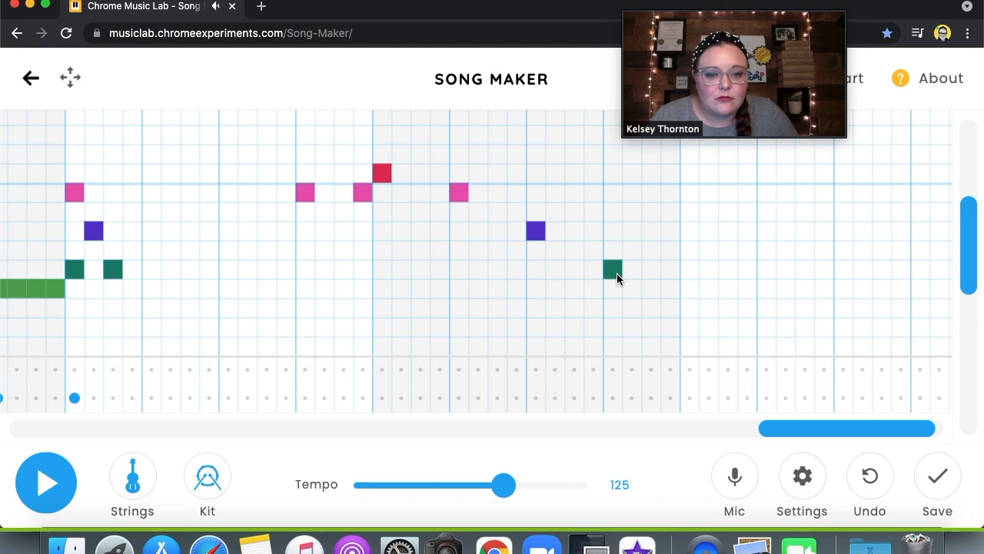
Place green, yellow and upper-octave orange notes on beat 1 of bar 15, and a lower orange note on its third sixteenth.
left_click(689, 290)
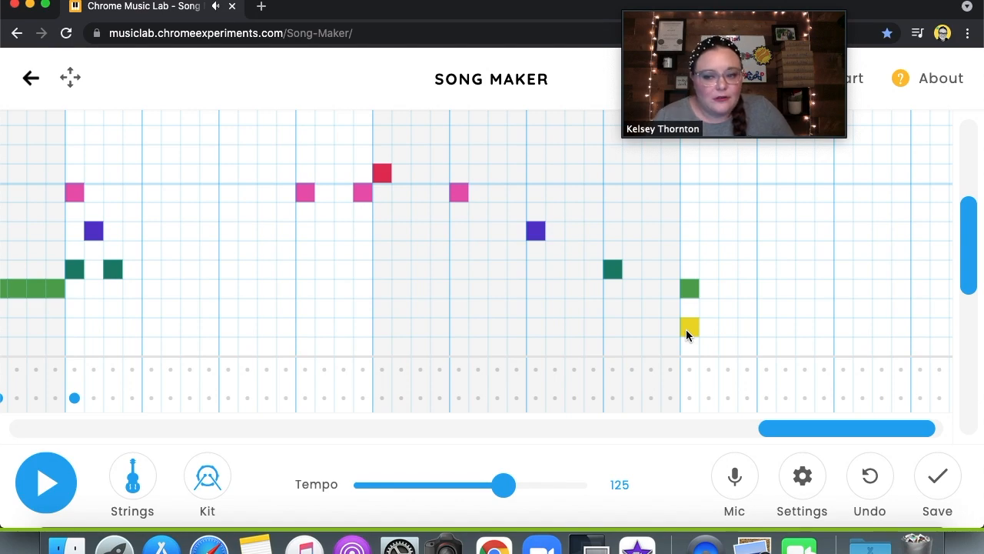
left_click(727, 347)
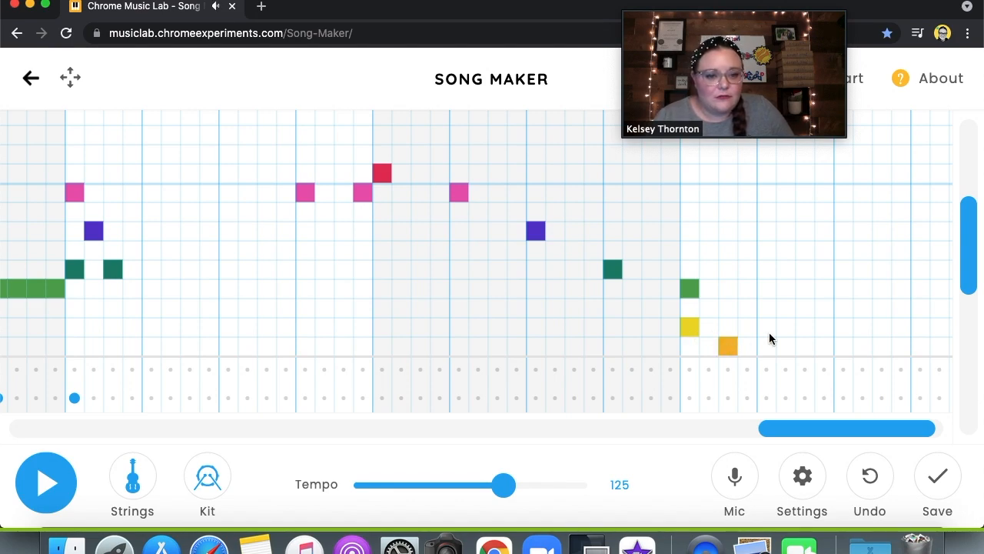
scroll(967, 292, "down", 3)
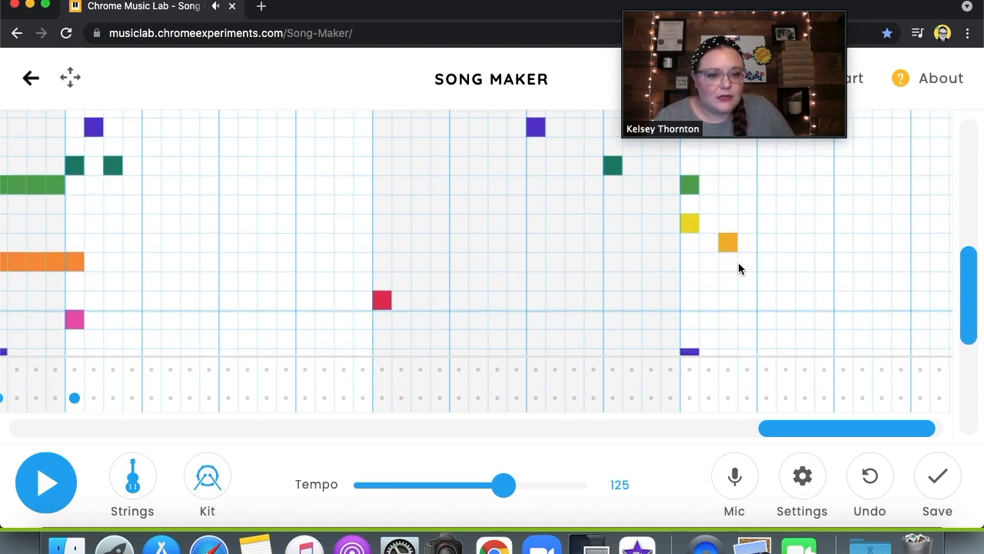
left_click(742, 263)
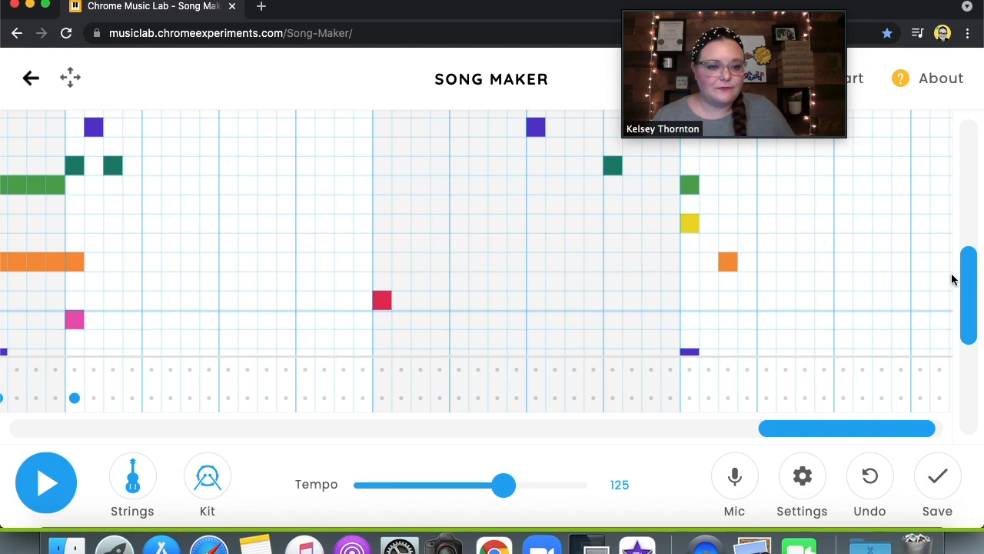
left_click_drag(969, 281, 971, 220)
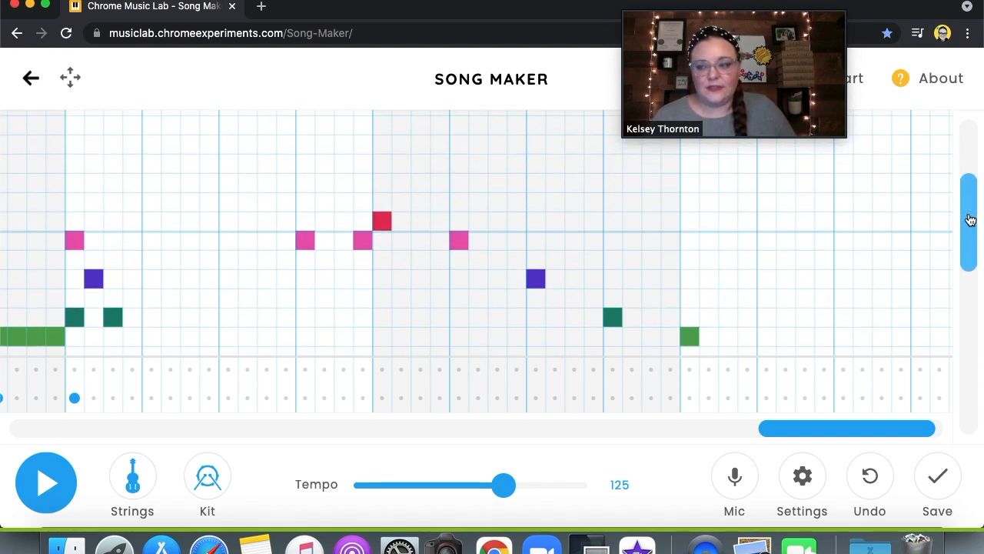
left_click(691, 184)
Add a red note on beat 3 of bar 14 in the same row as the upper red chord note on beat 1.
left_click_drag(966, 208, 978, 320)
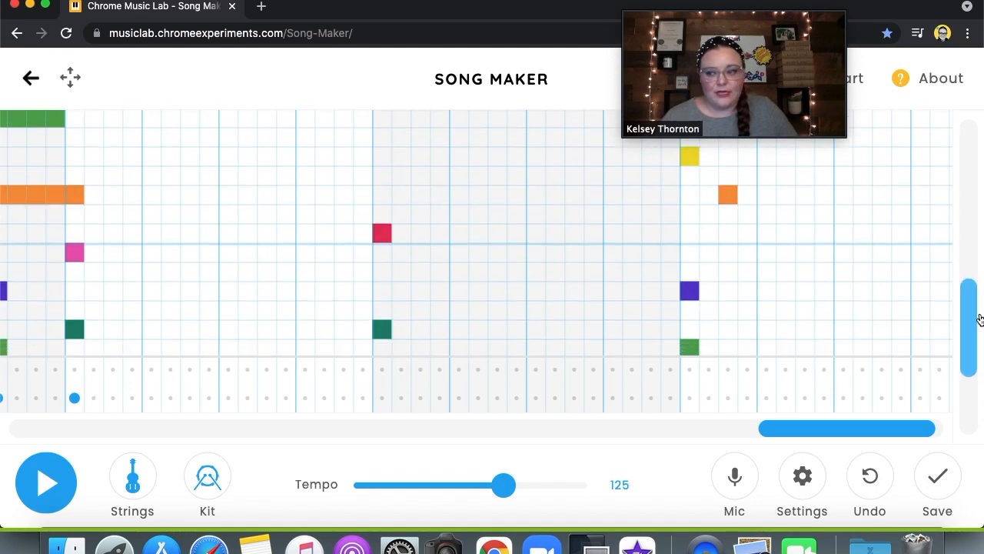
left_click(532, 233)
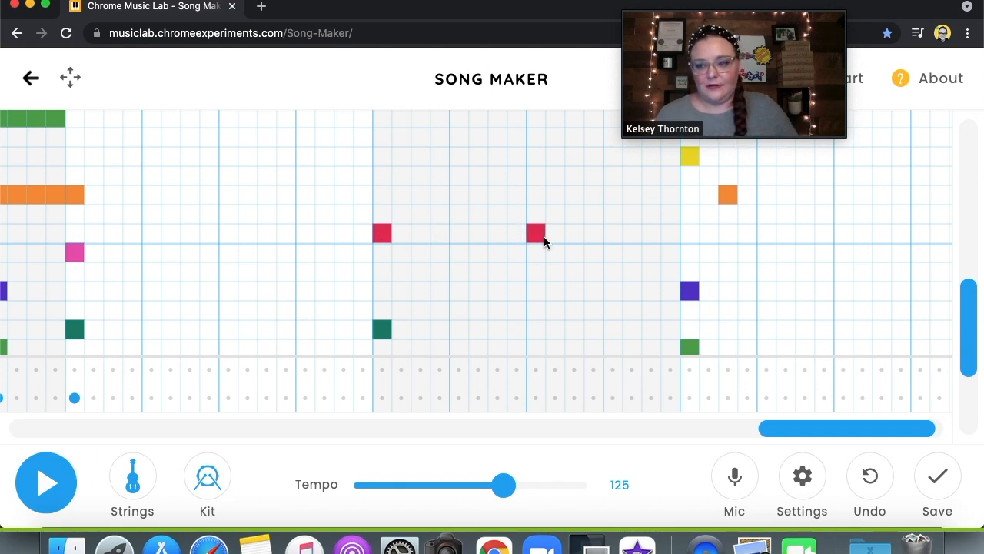
left_click_drag(974, 329, 968, 384)
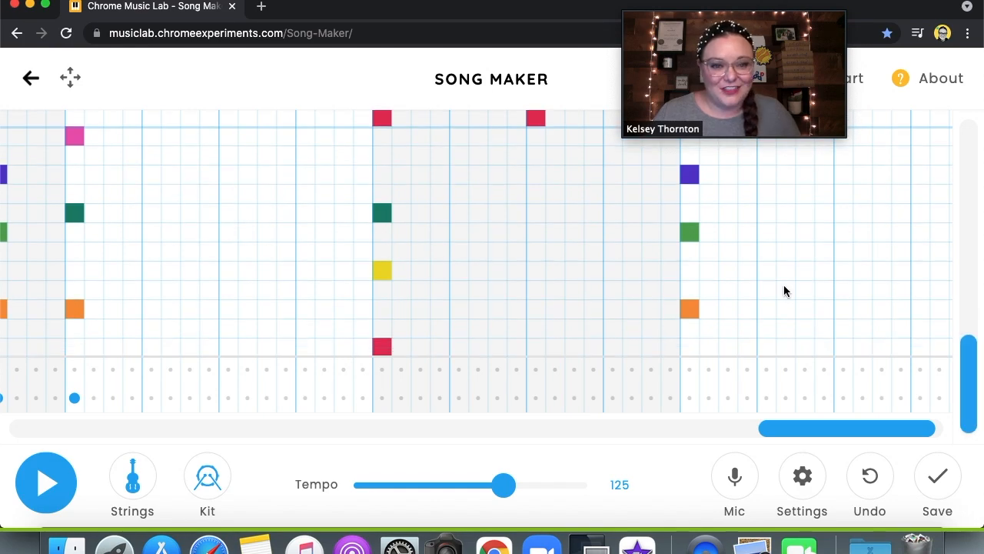
Play back the finished song, stop playback, and return to the opening bars in the highest octave.
left_click(46, 489)
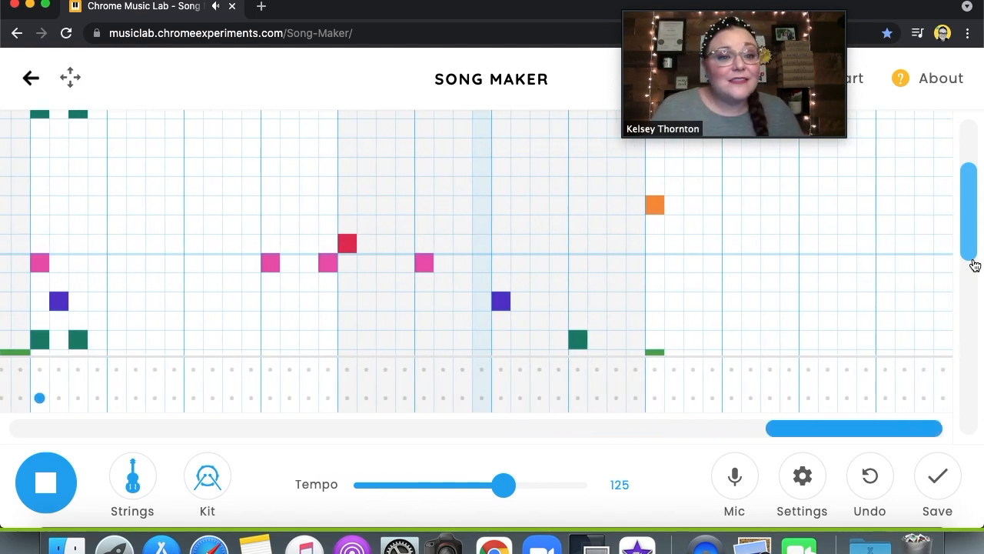
left_click(40, 492)
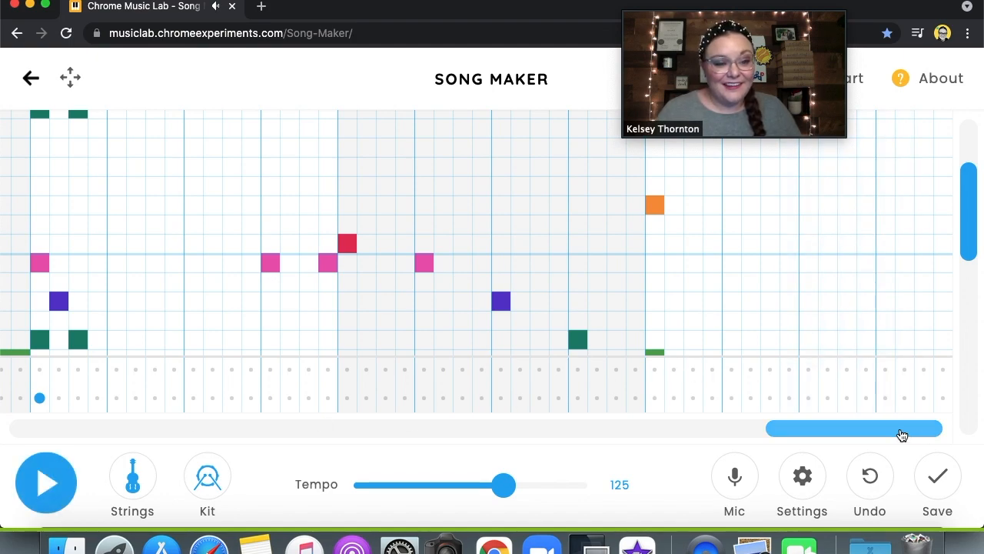
left_click_drag(902, 435, 136, 428)
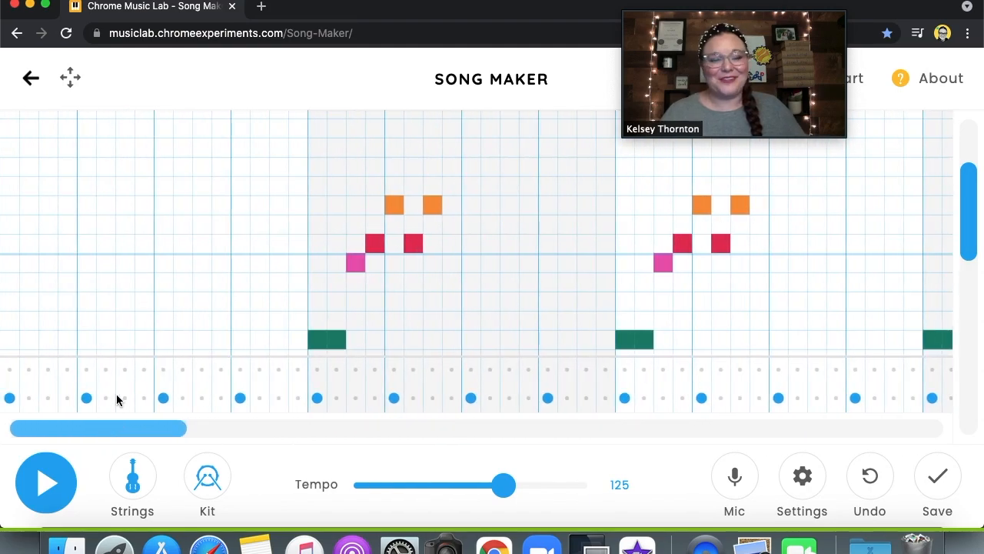
left_click_drag(966, 231, 979, 159)
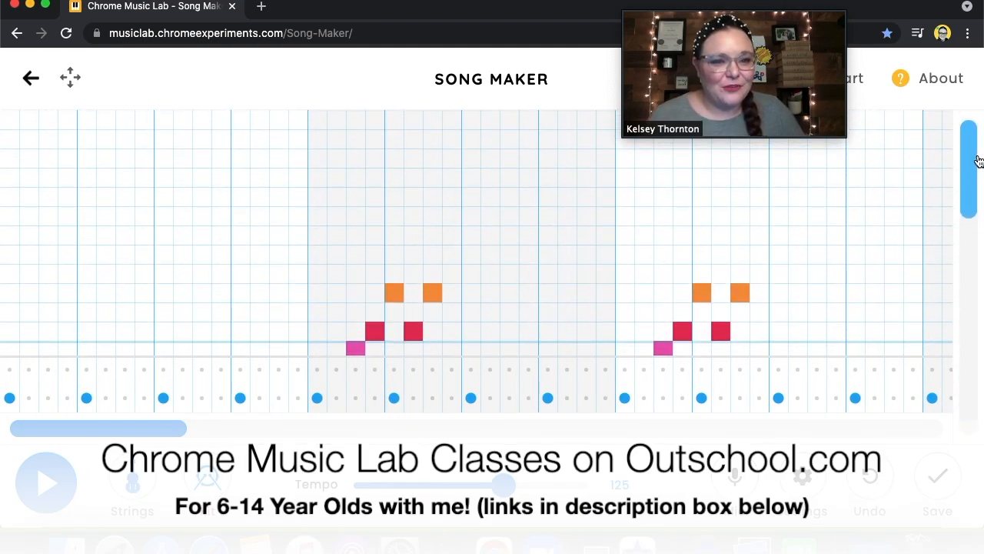